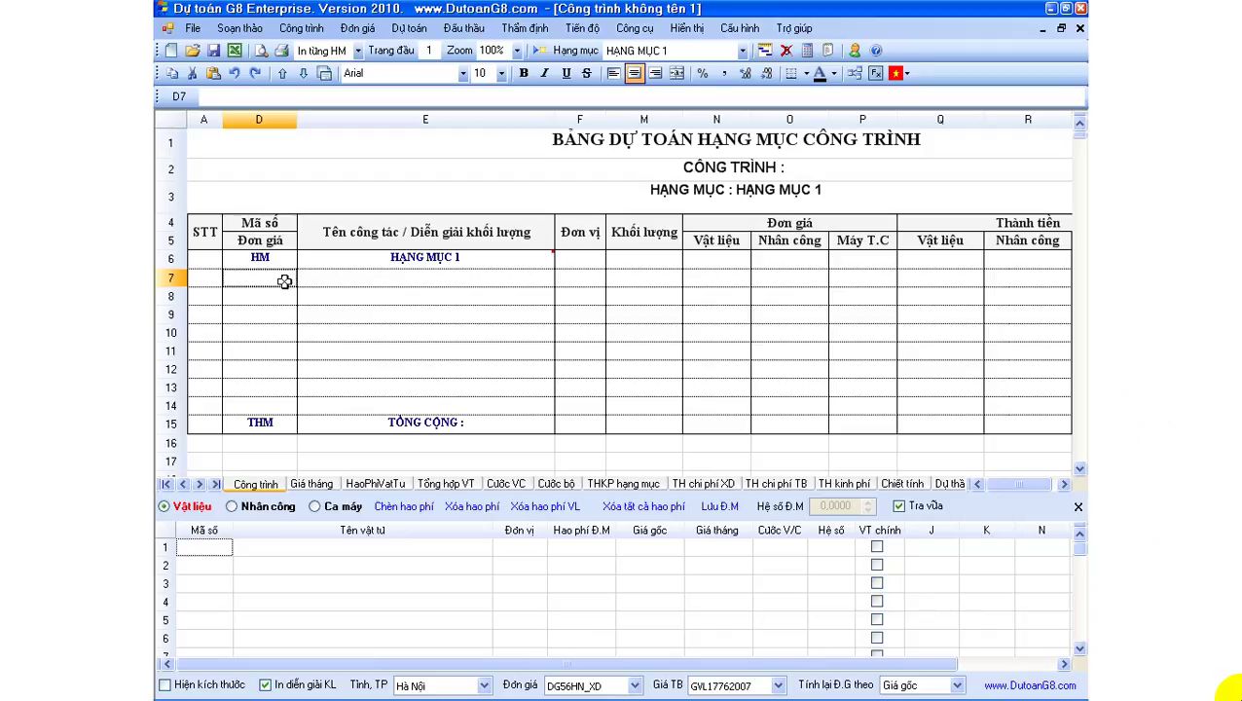
Inspect the blank work rows and description cells under HẠNG MỤC 1, returning to cell D7.
left_click_drag(283, 282, 389, 346)
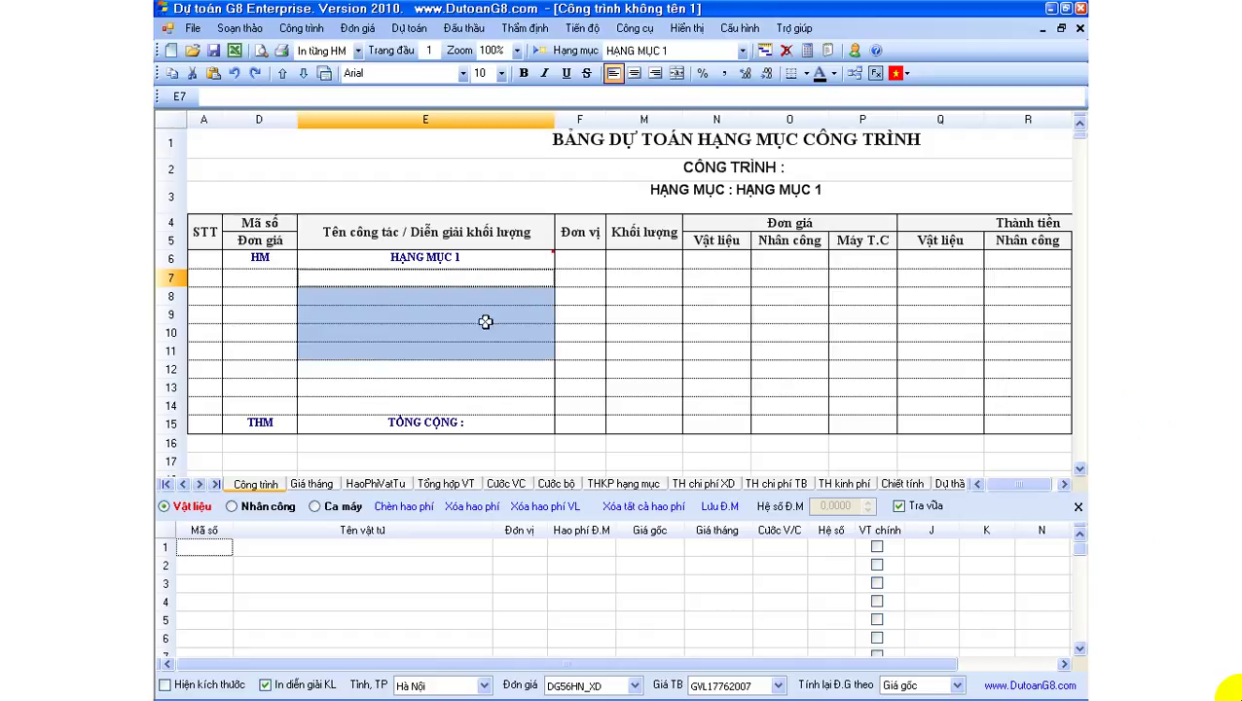
left_click(582, 284)
left_click_drag(605, 303, 638, 349)
left_click_drag(433, 284, 436, 370)
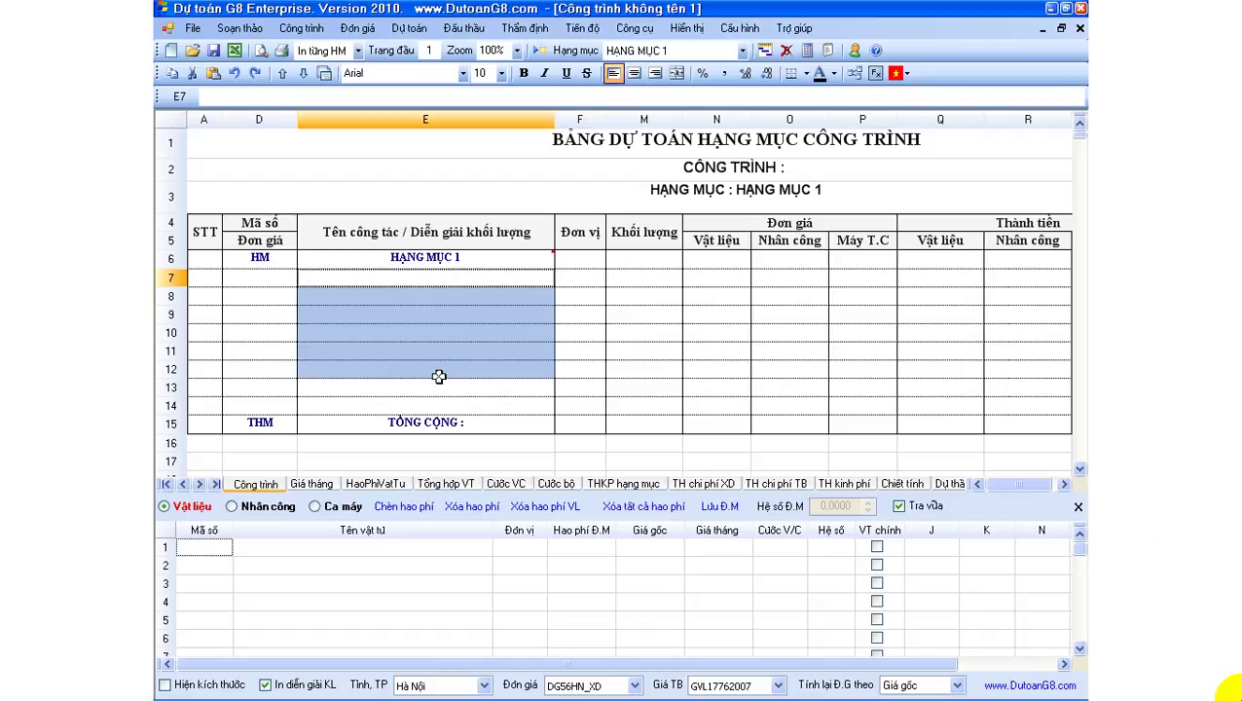
left_click(435, 363)
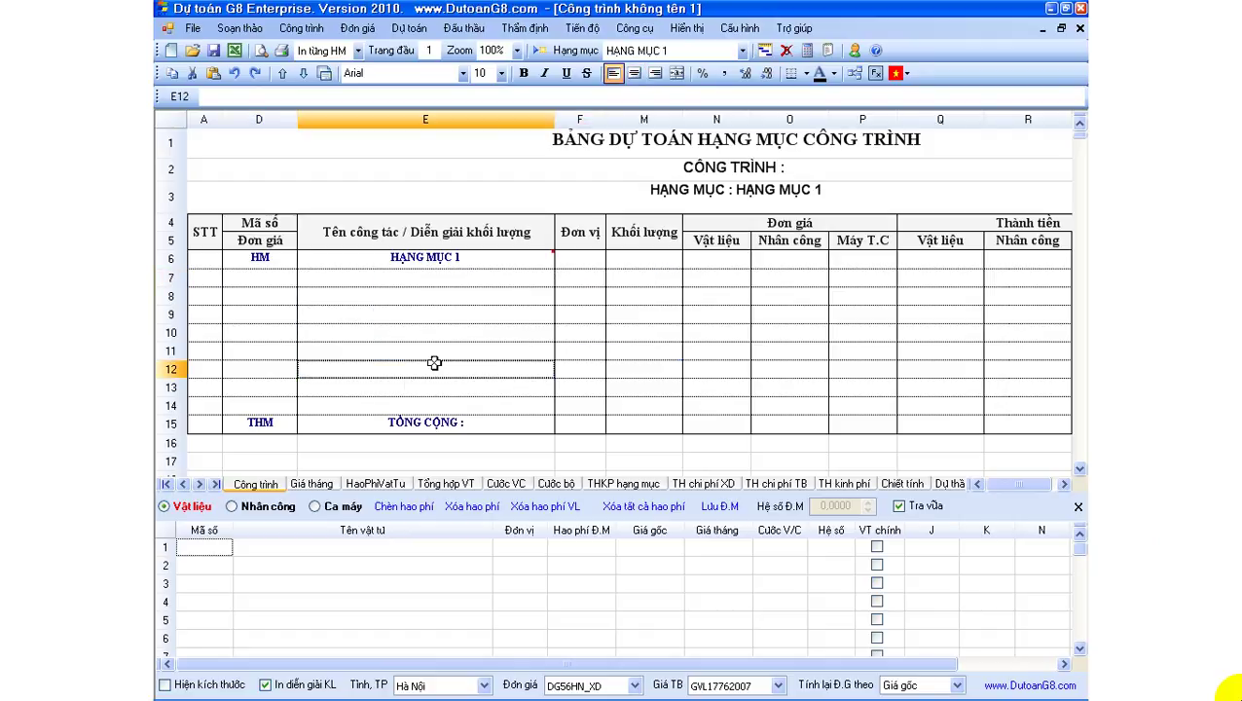
left_click(269, 282)
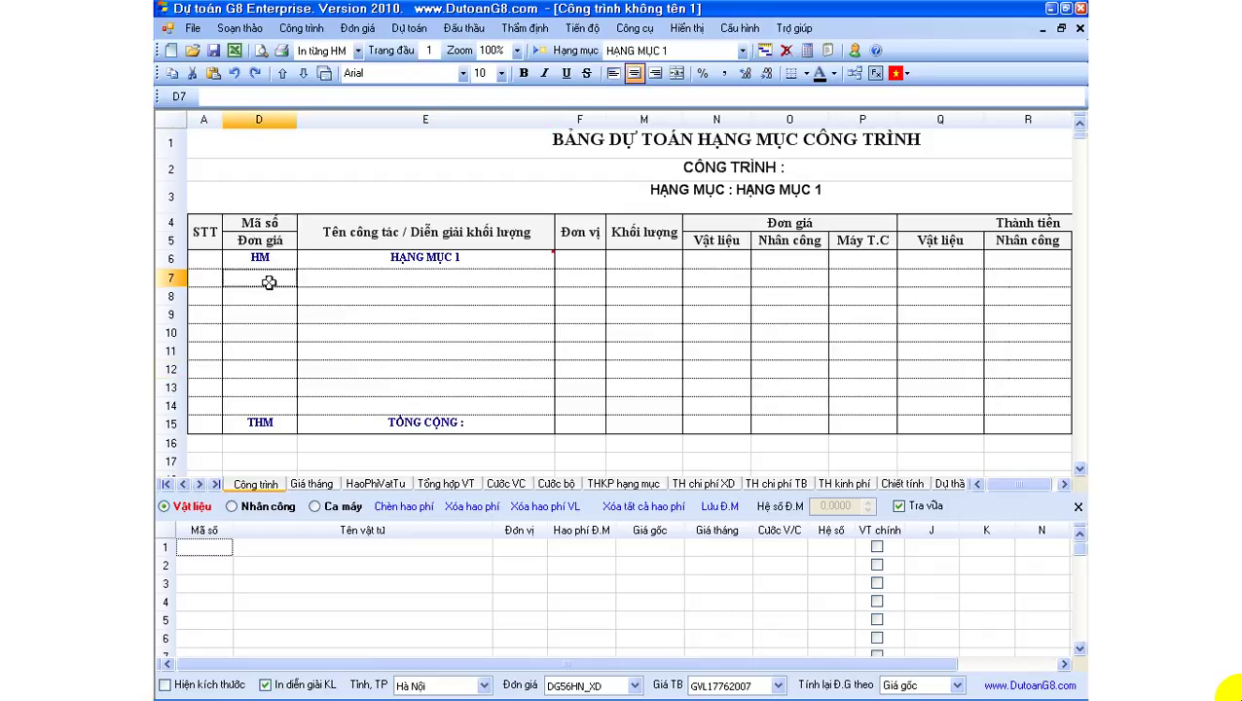
Start Lấy công trình từ Excel and open MauDuToan 97-2007.xls in Excel for inspection.
left_click(300, 28)
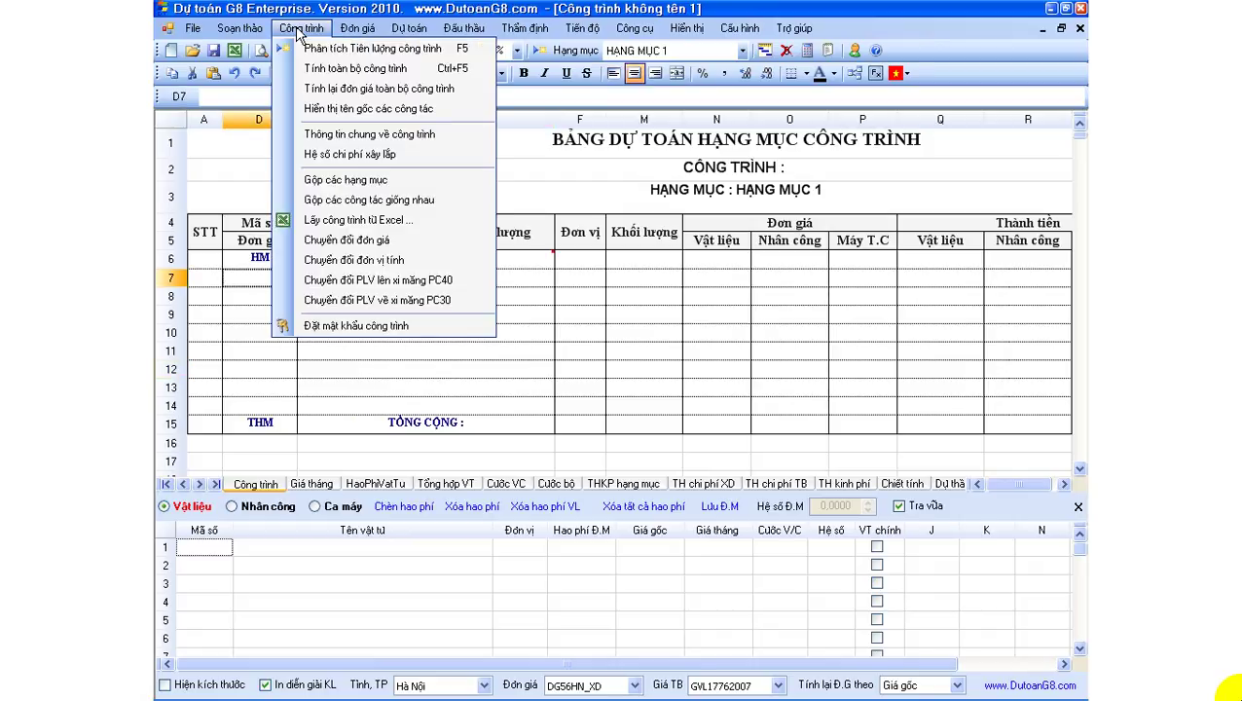
left_click(356, 226)
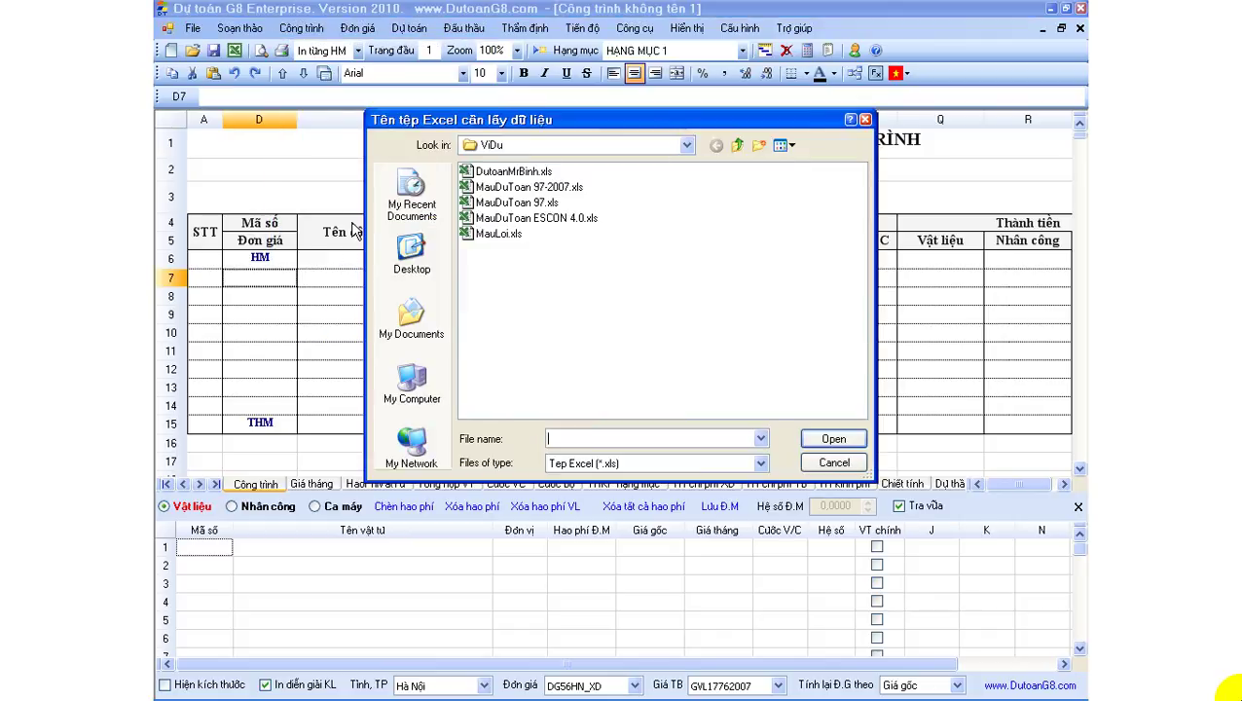
left_click(534, 190)
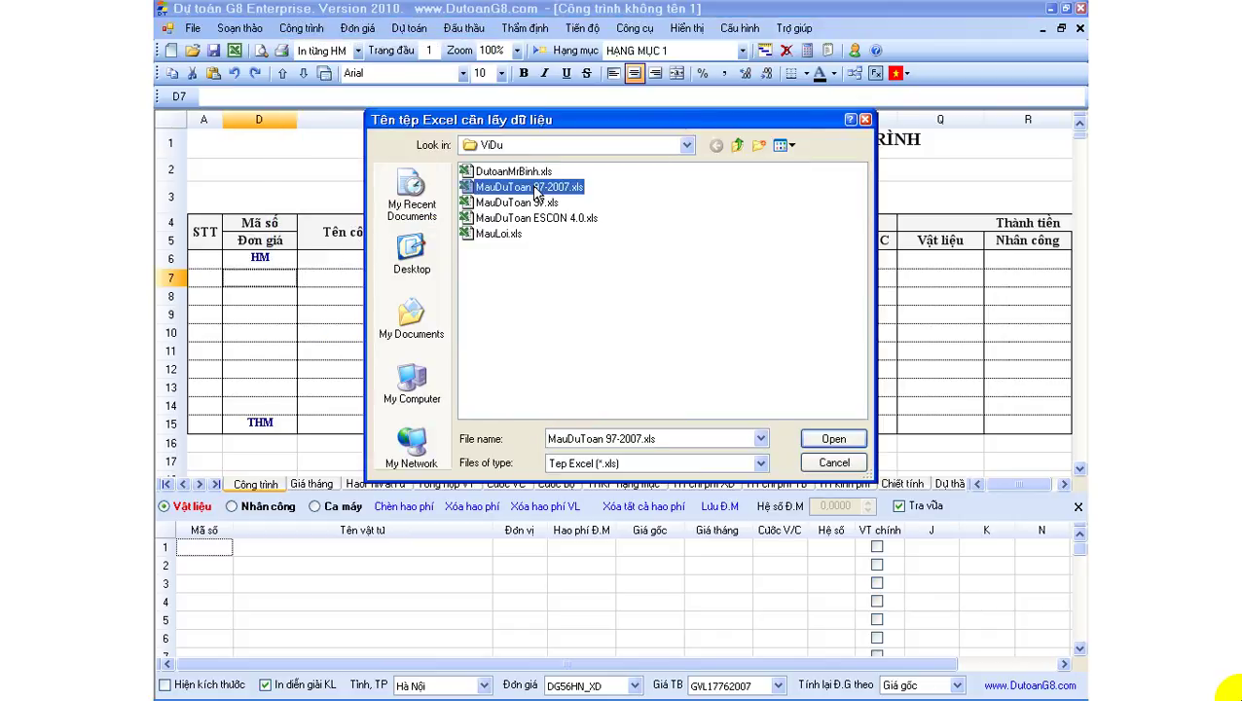
right_click(532, 183)
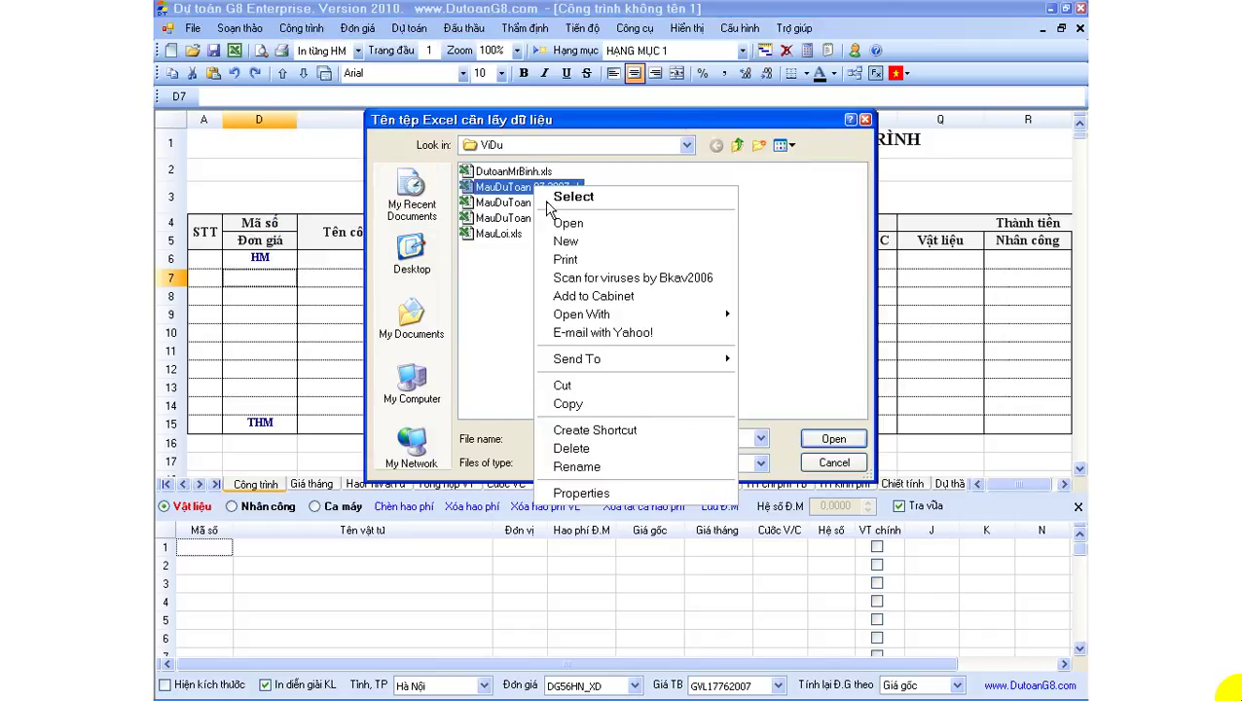
left_click(581, 225)
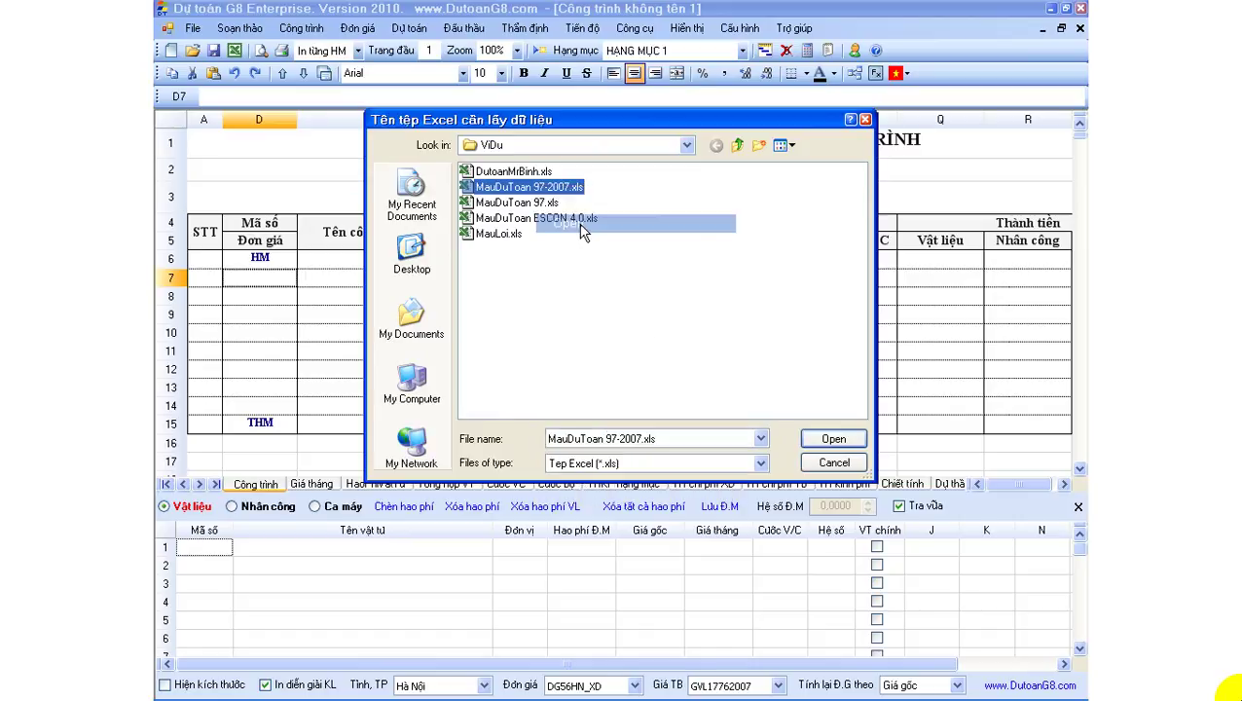
left_click(617, 409)
Dismiss Excel's startup and circular-reference prompts and read the first work item, AF.11111.
left_click(615, 428)
left_click(457, 384)
left_click(336, 310)
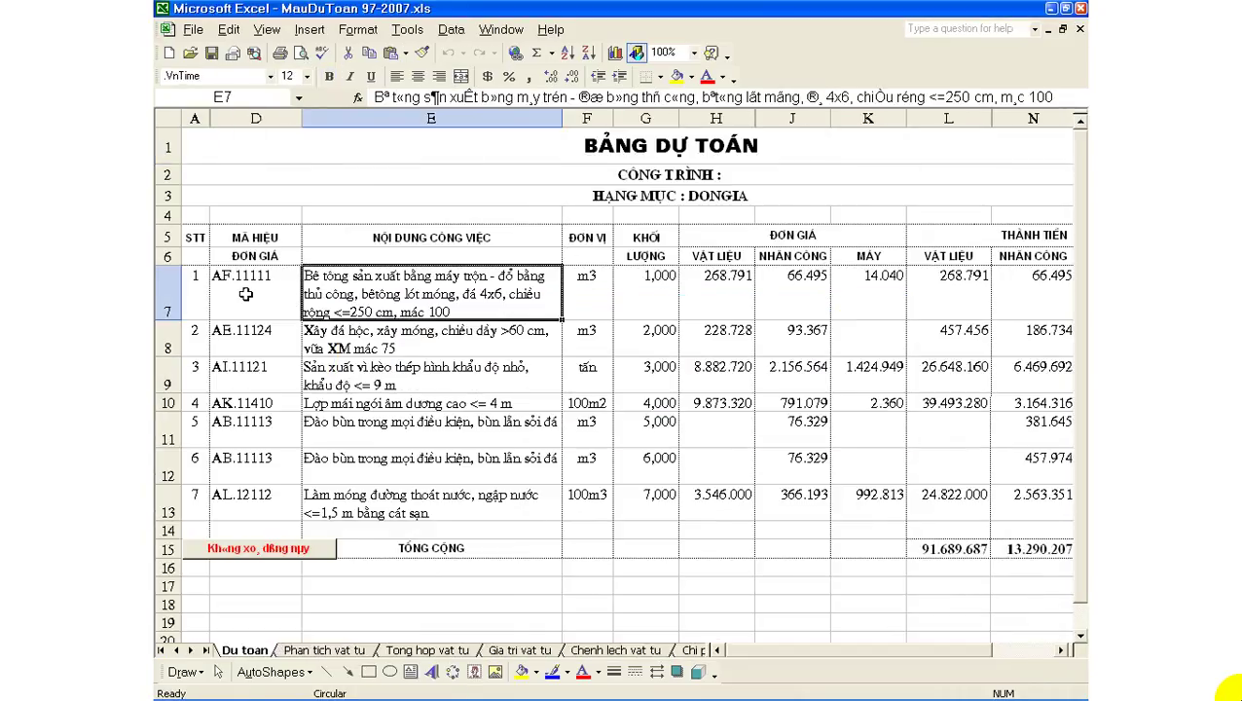
left_click(245, 294)
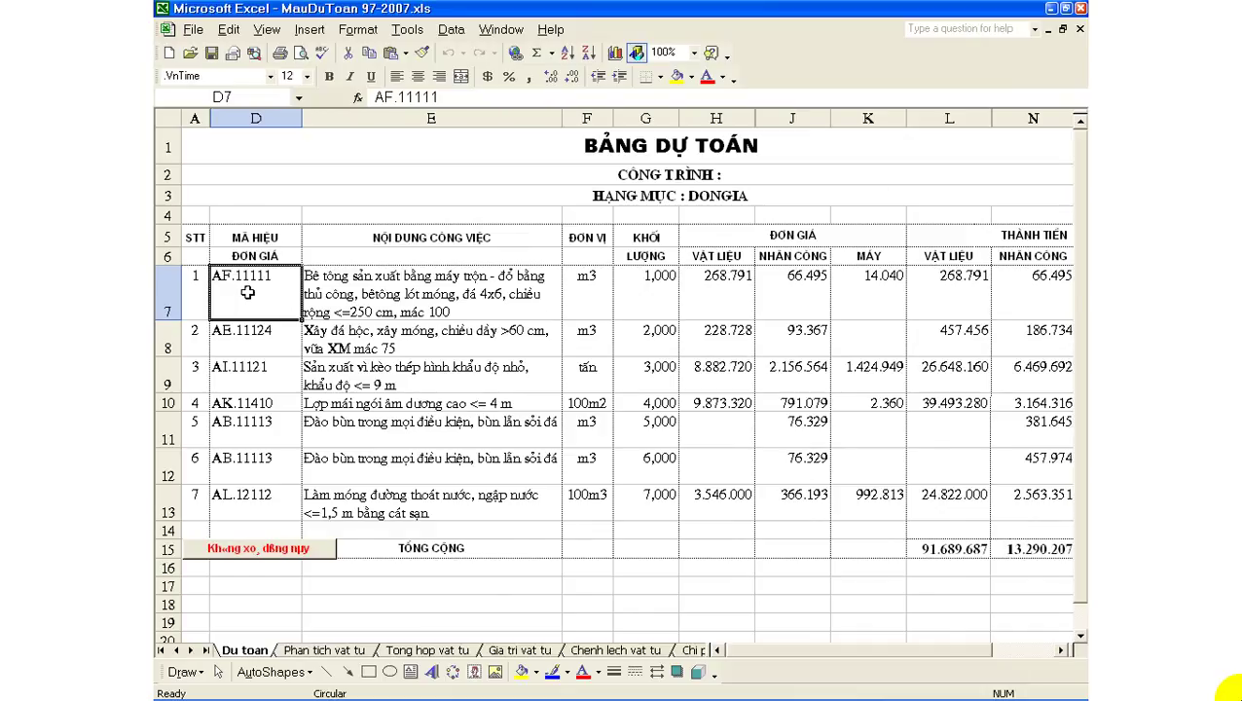
left_click(367, 286)
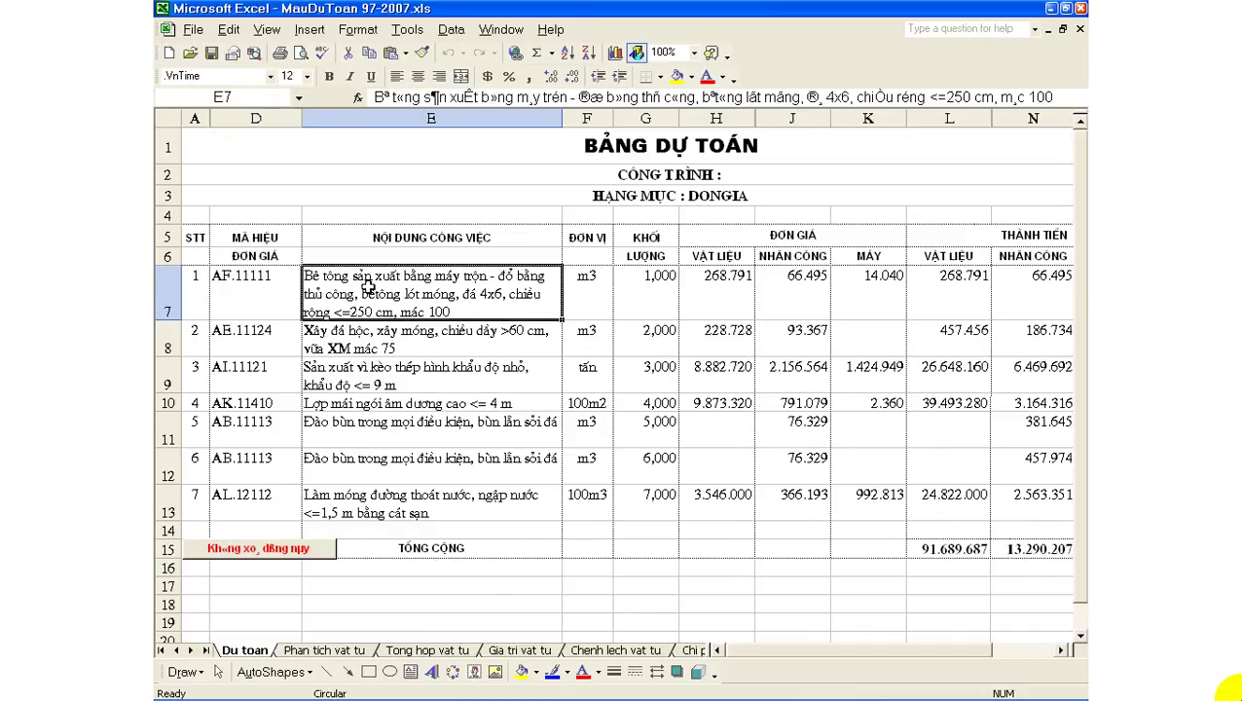
left_click(273, 295)
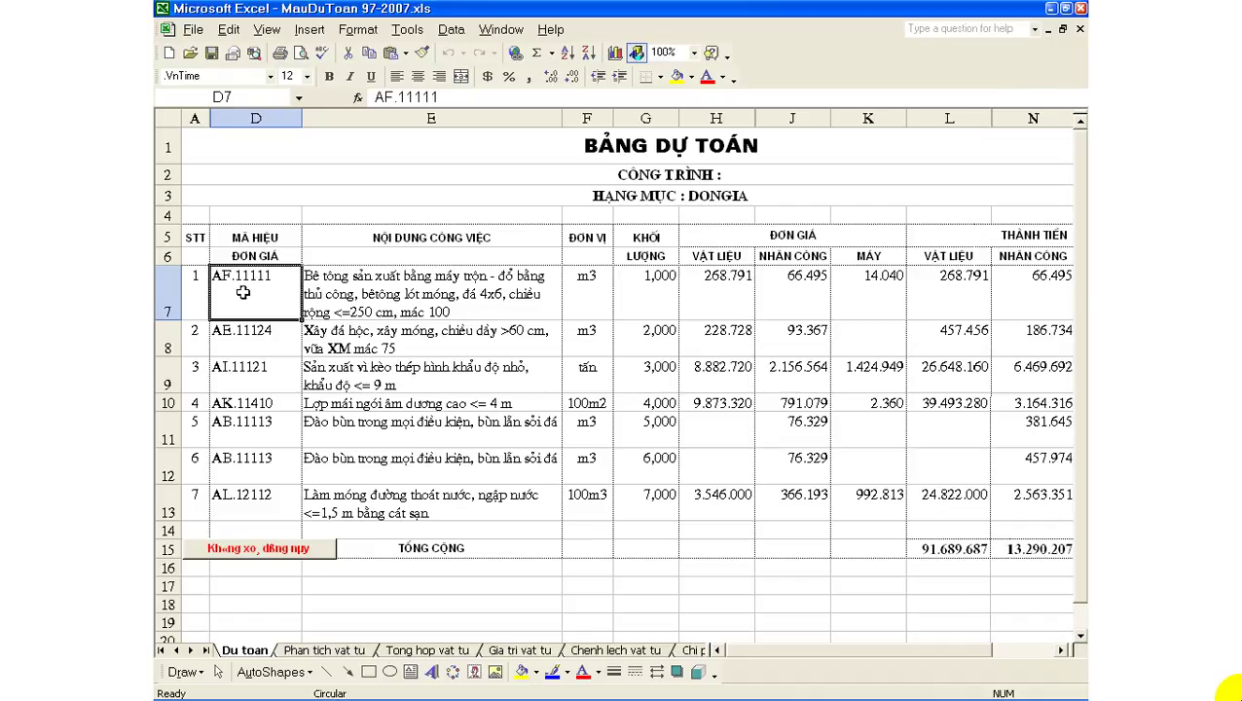
Review work codes D7:D13 and descriptions E7:E13, then close the workbook.
left_click_drag(239, 284, 243, 500)
left_click(374, 296)
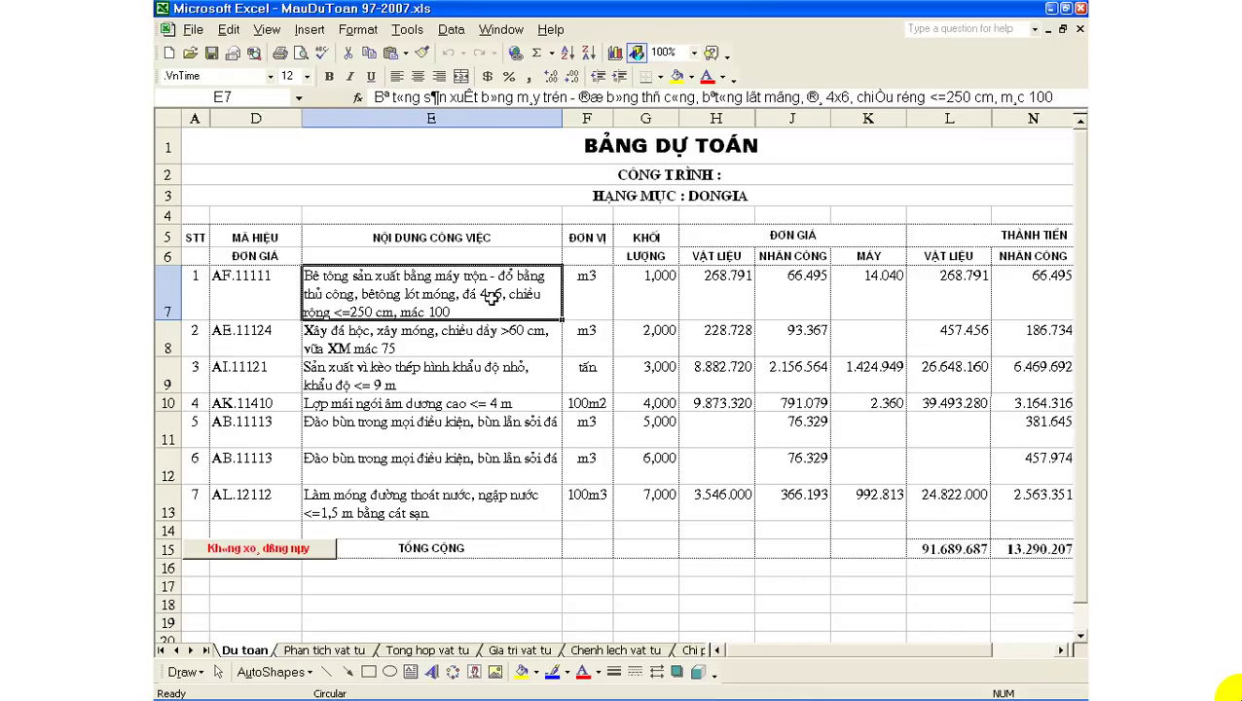
left_click(401, 498)
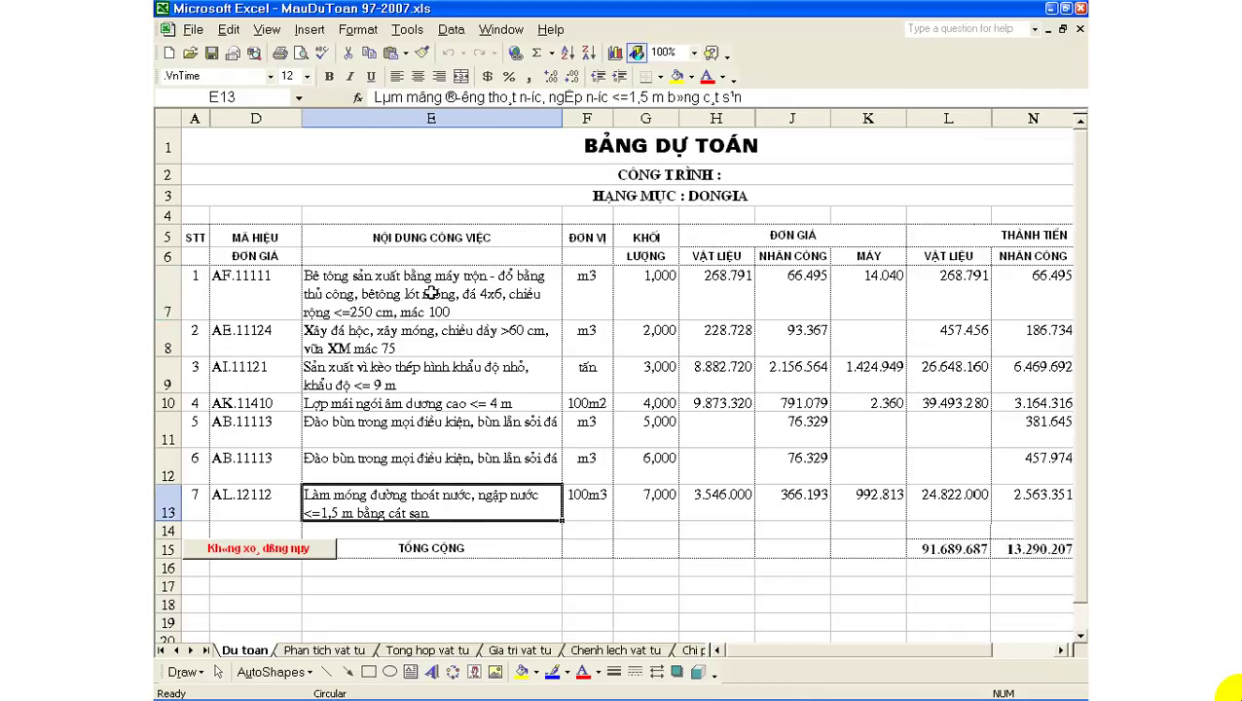
left_click_drag(432, 311, 436, 500)
left_click(436, 499)
left_click(419, 295)
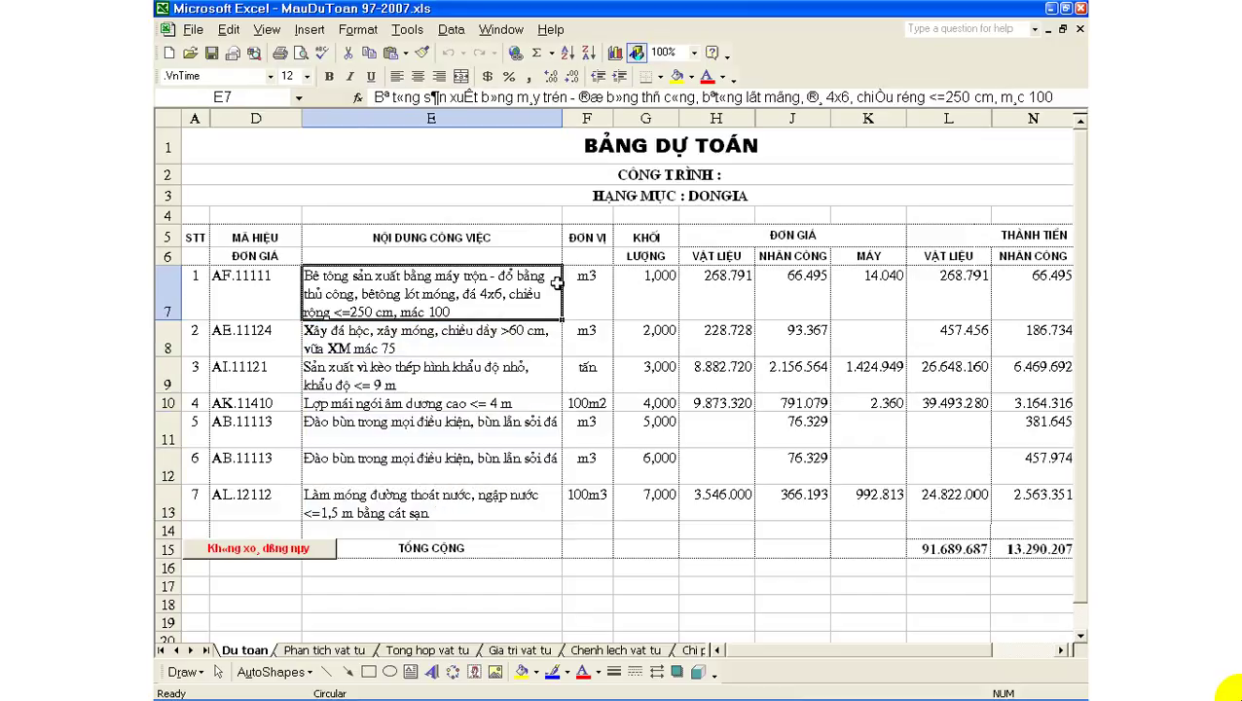
left_click(1080, 8)
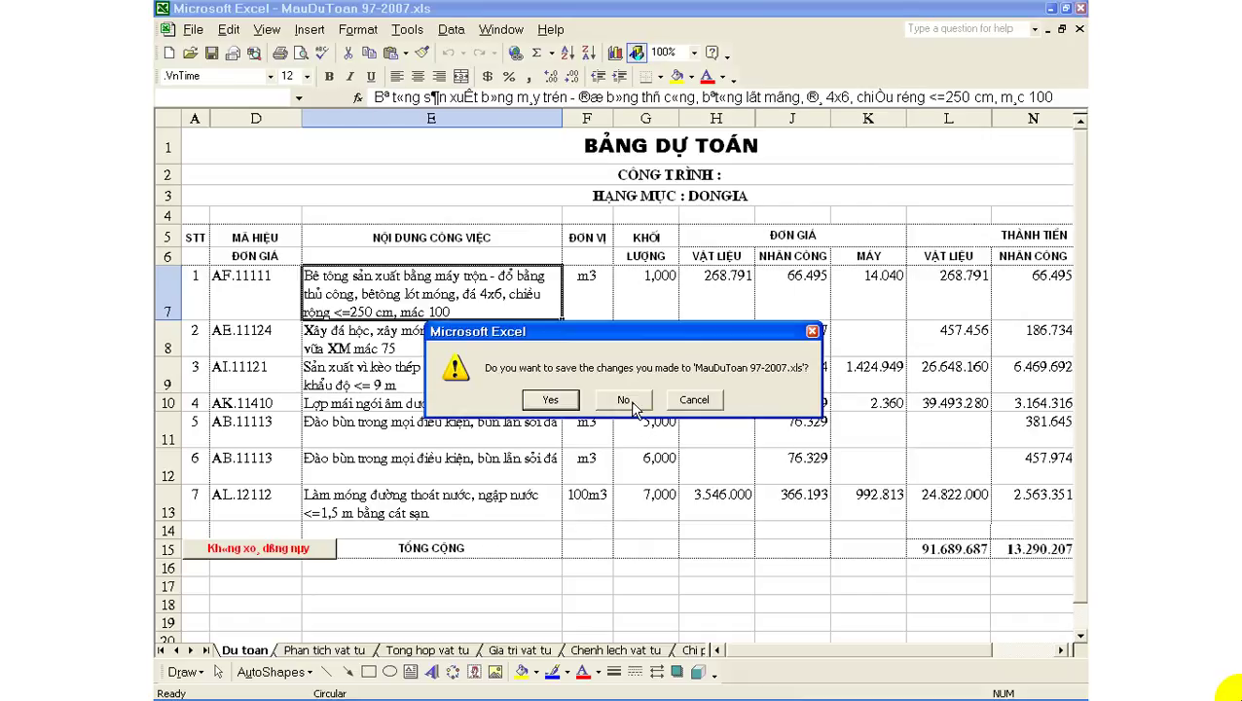
Close Excel without saving, confirm the workbook import, and try the 1997 and 2000–2007 formats.
left_click(633, 407)
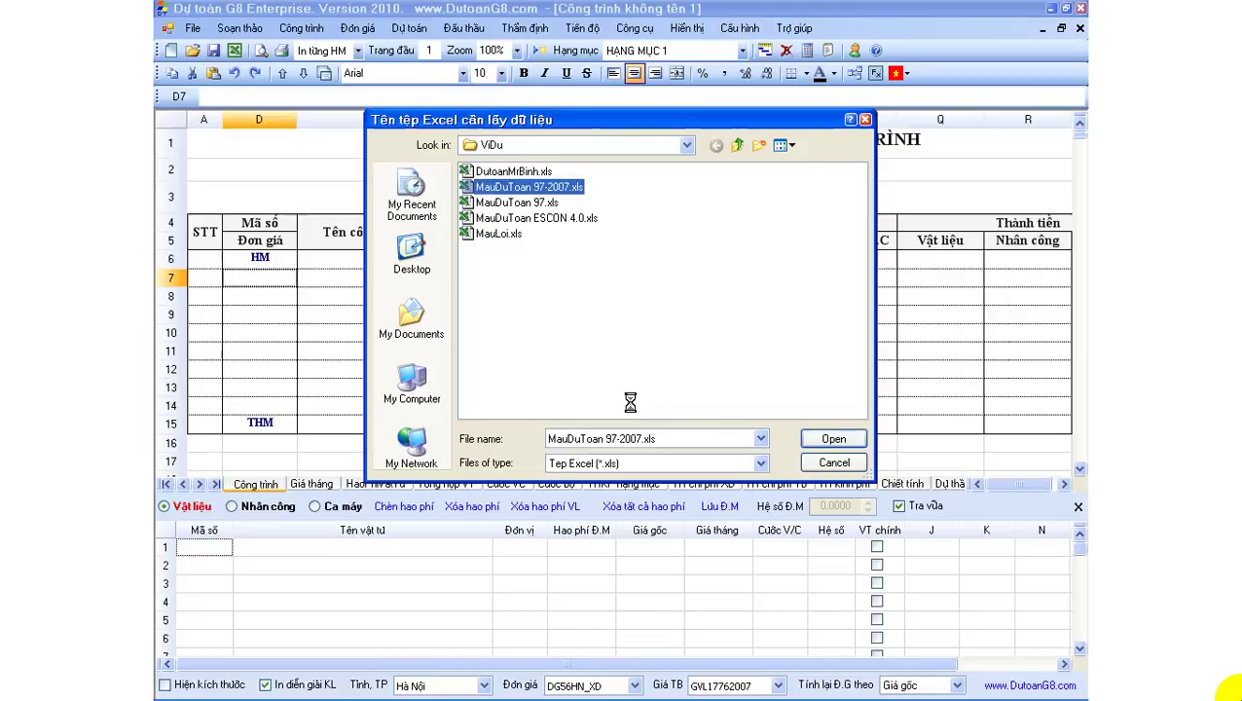
left_click(805, 438)
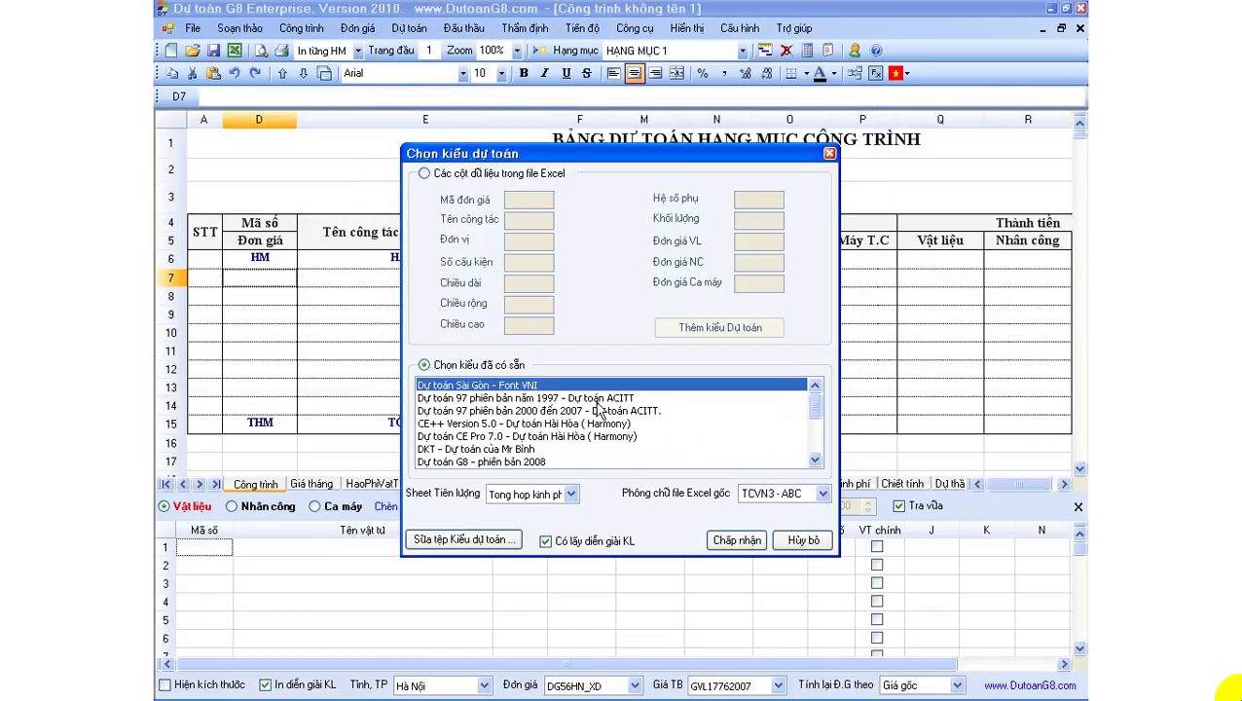
left_click(592, 399)
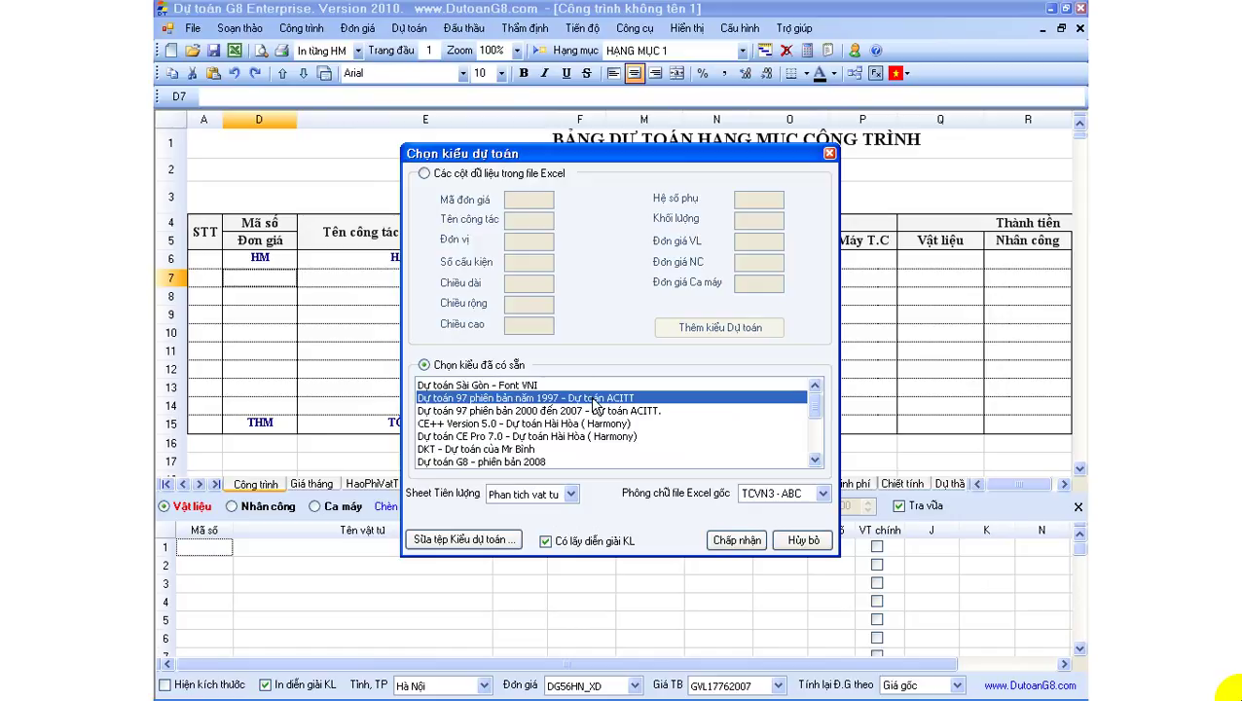
left_click(548, 385)
left_click(550, 400)
left_click(494, 410)
left_click(486, 398)
left_click(477, 411)
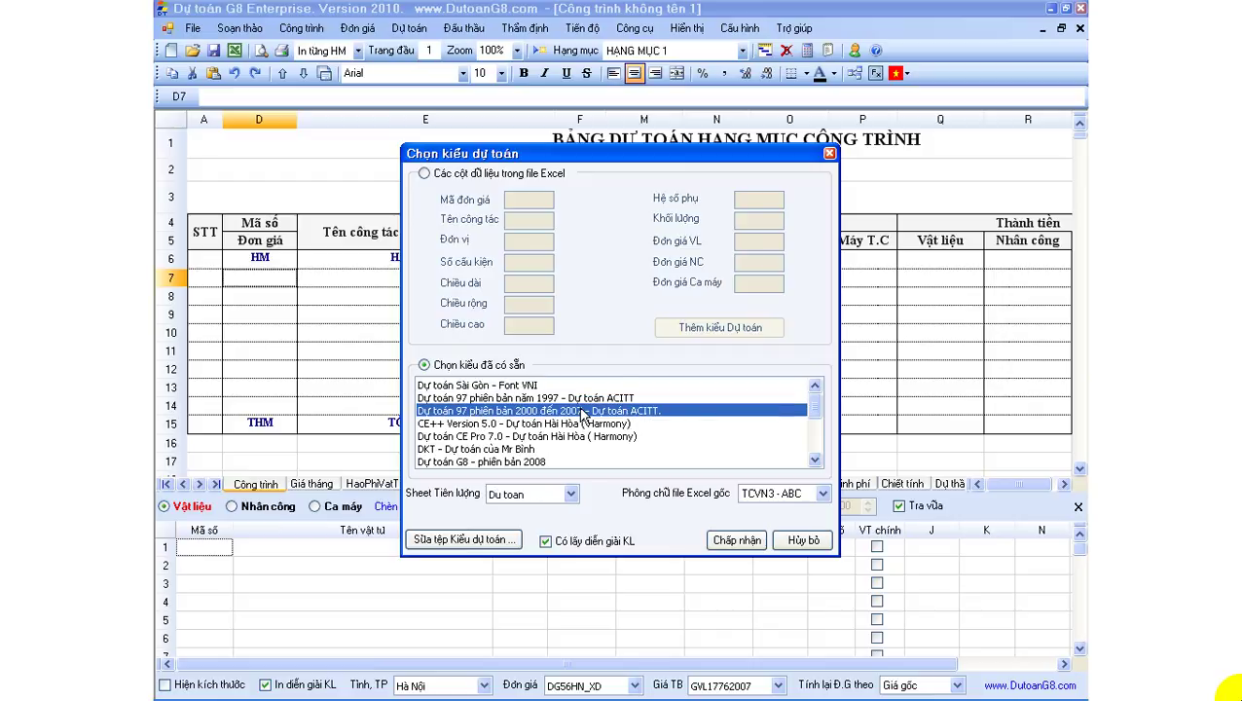
Preview CE++ 5.0, CE Pro 7.0, DKT and ESCON 3.0, settling on Dự toán 97 phiên bản 2000 đến 2007.
left_click(556, 425)
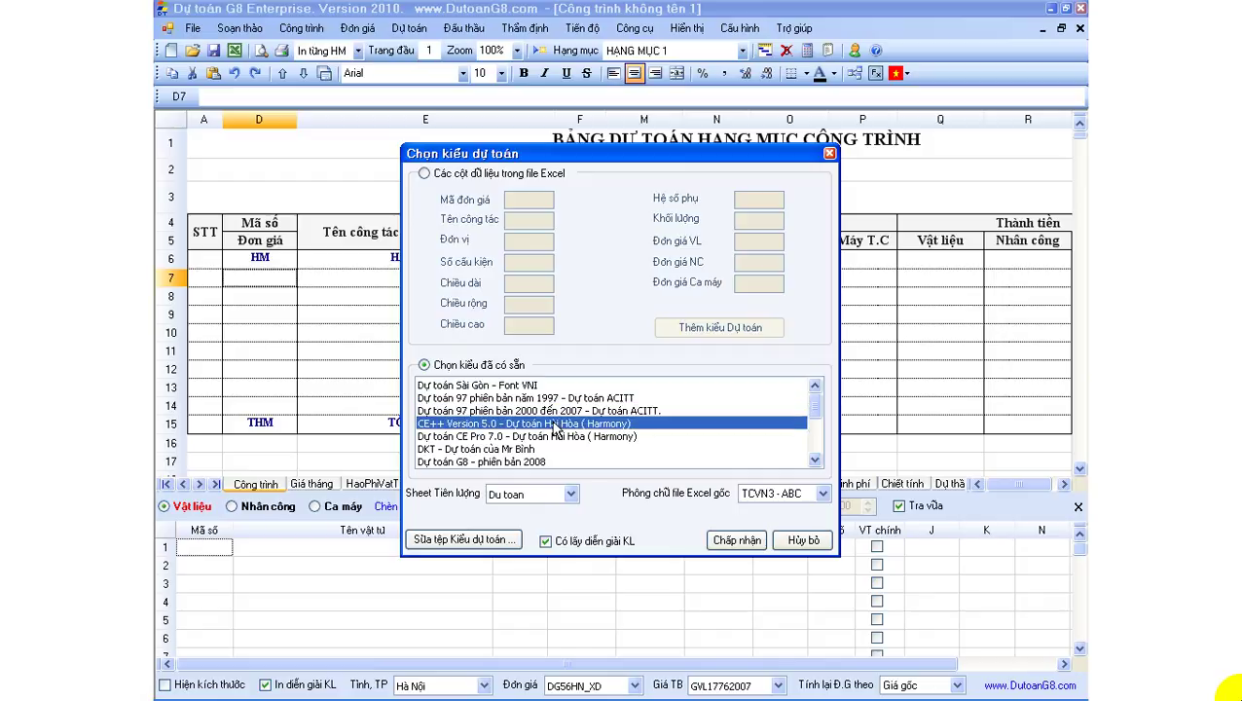
left_click(552, 437)
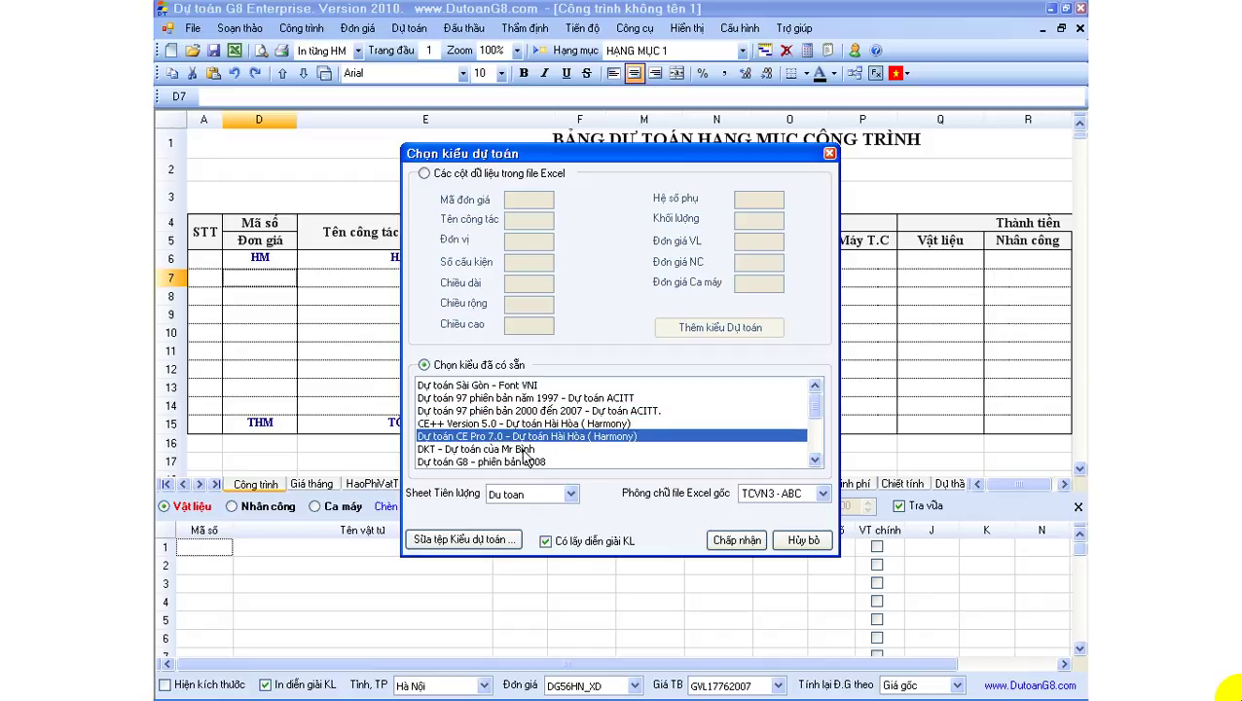
left_click(526, 450)
scroll(526, 453, "down", 1)
left_click(526, 452)
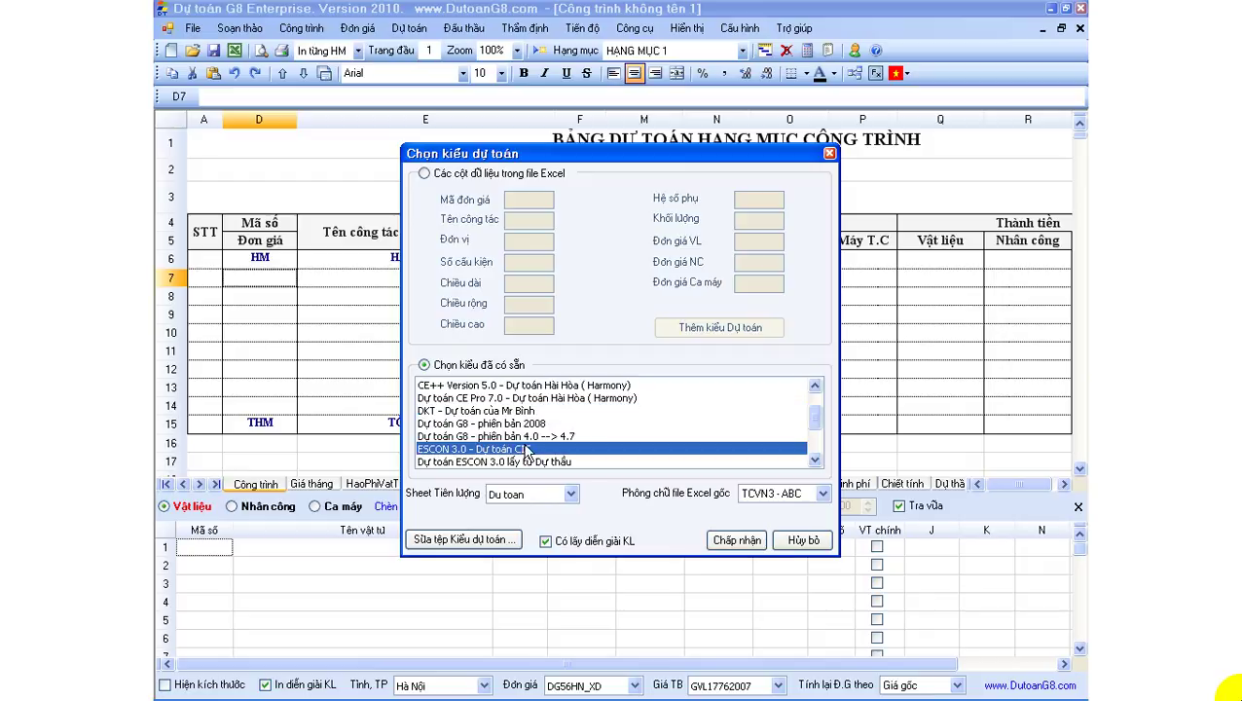
scroll(527, 449, "up", 1)
left_click(532, 411)
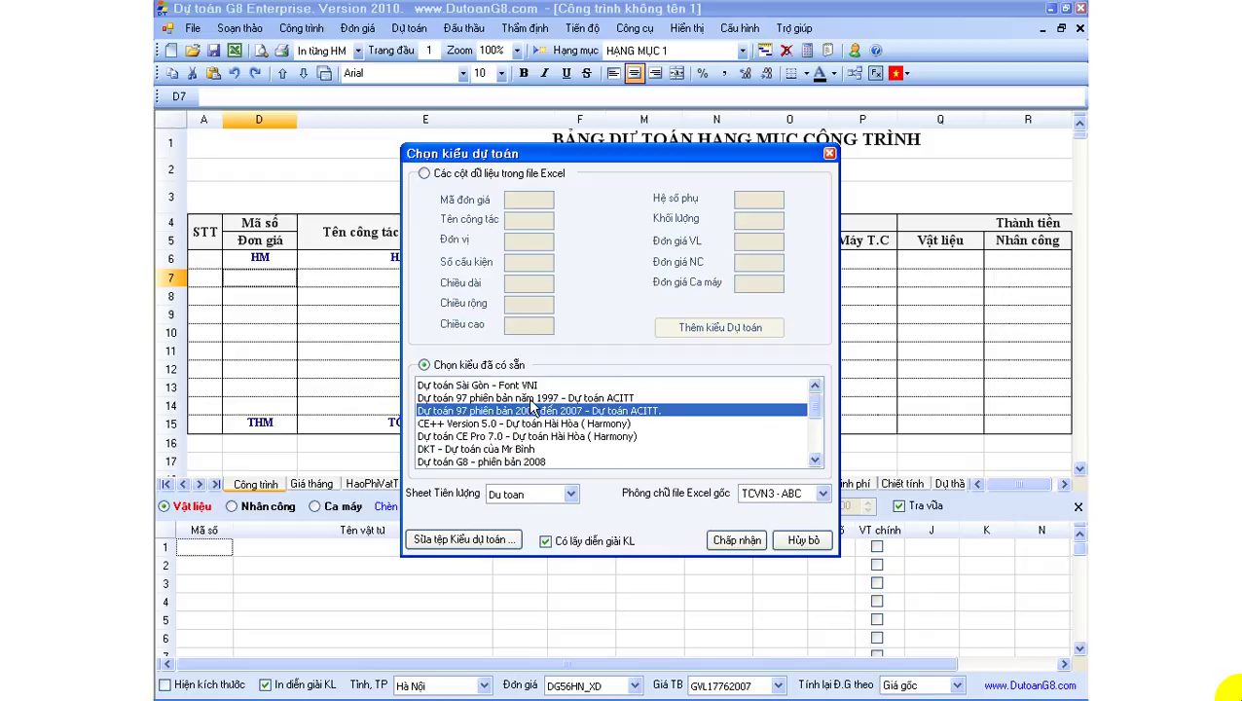
left_click(534, 398)
left_click(533, 410)
left_click(544, 494)
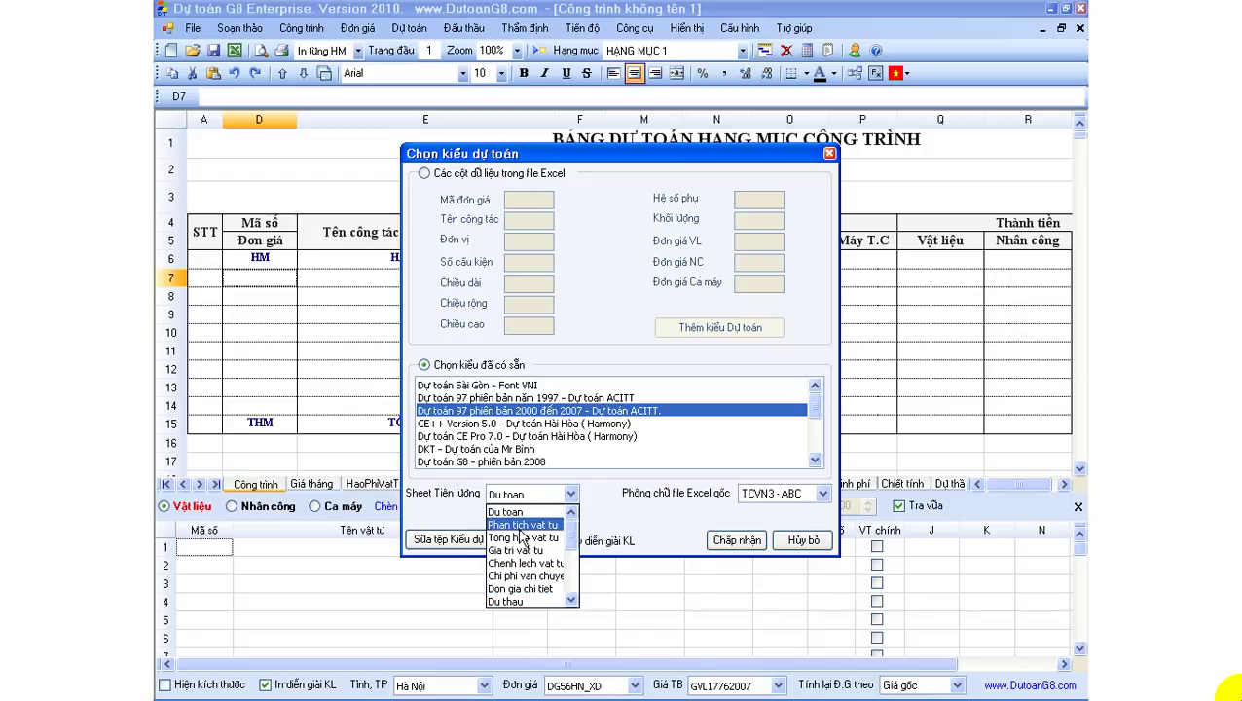
left_click(520, 516)
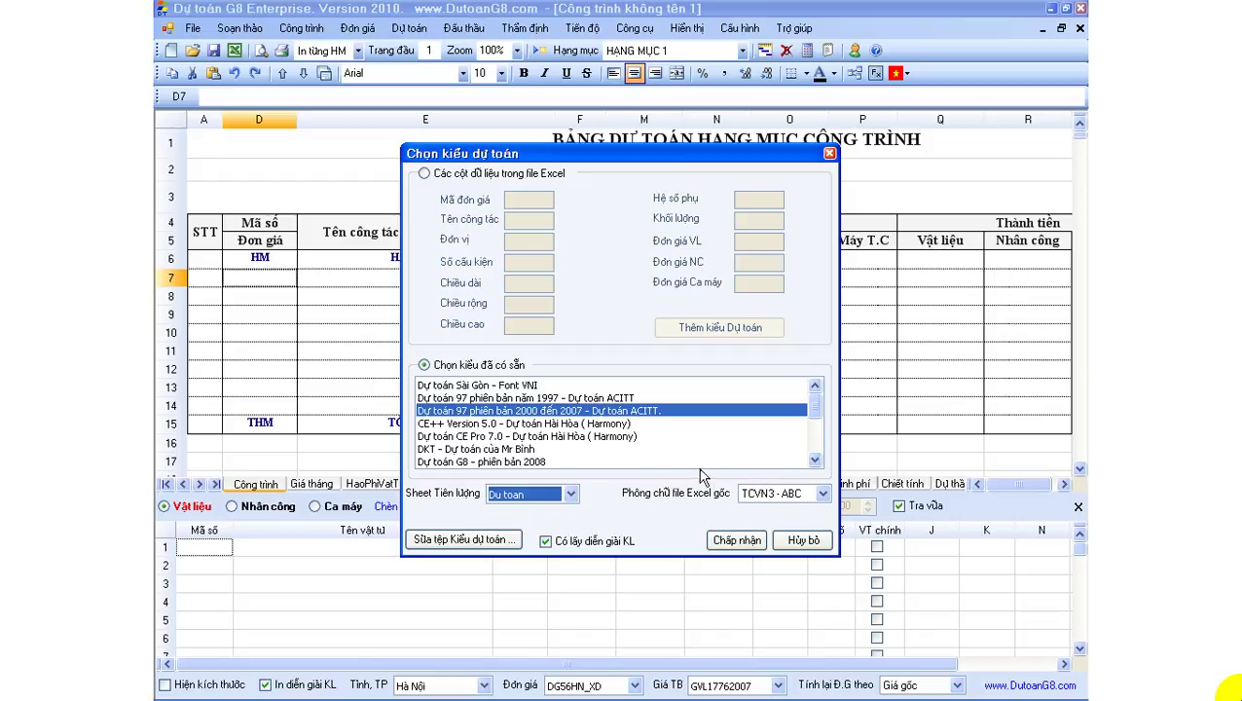
left_click(789, 499)
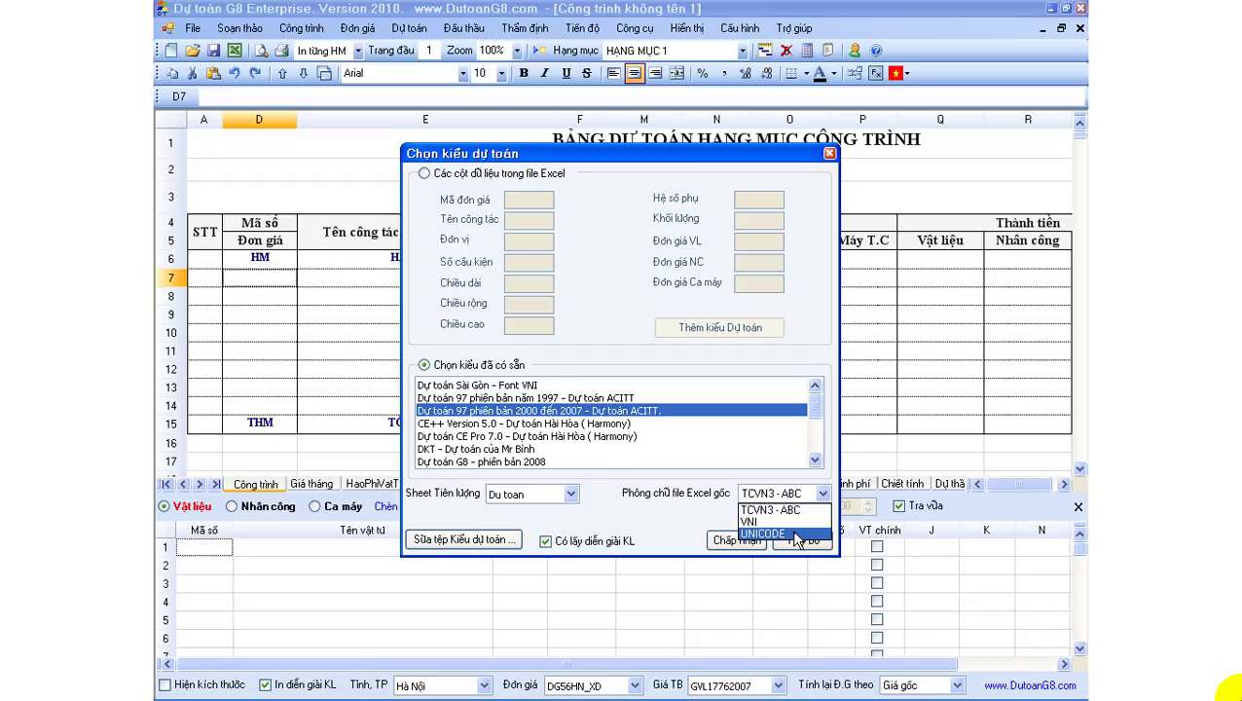
left_click(693, 508)
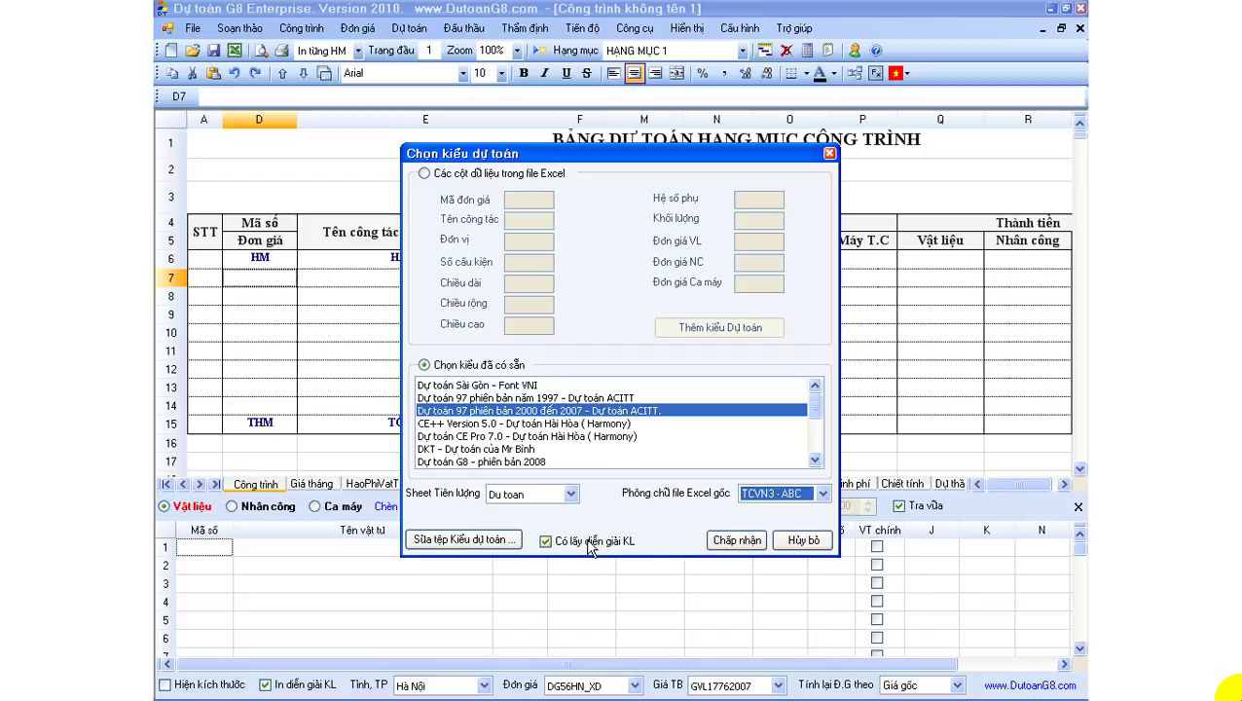
left_click(588, 547)
left_click(576, 547)
Accept the import settings and acknowledge the import-finished message.
left_click(736, 541)
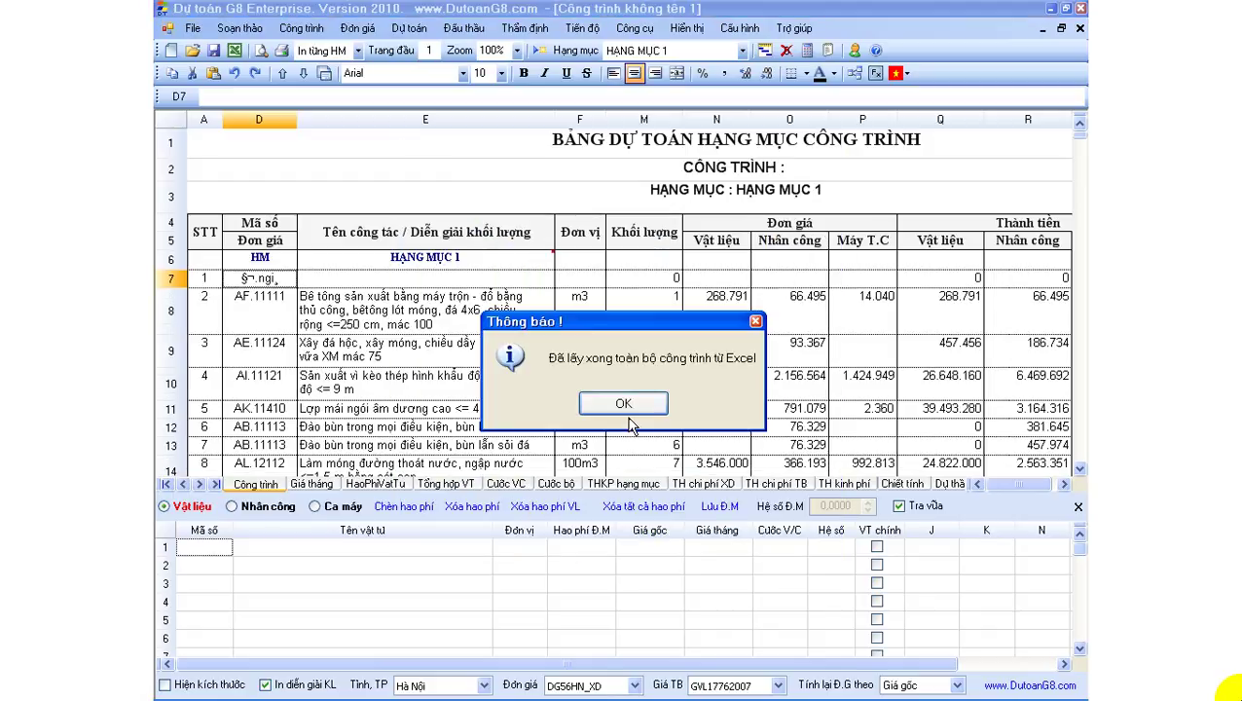
left_click(630, 411)
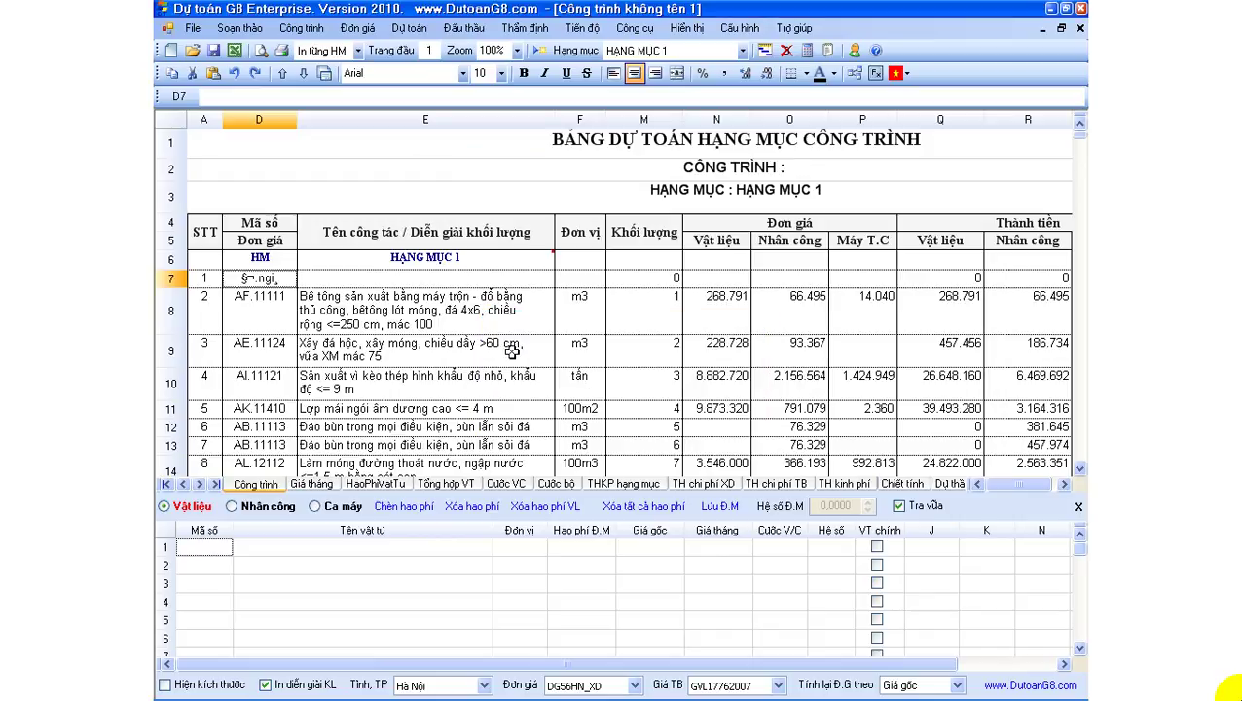
left_click(390, 278)
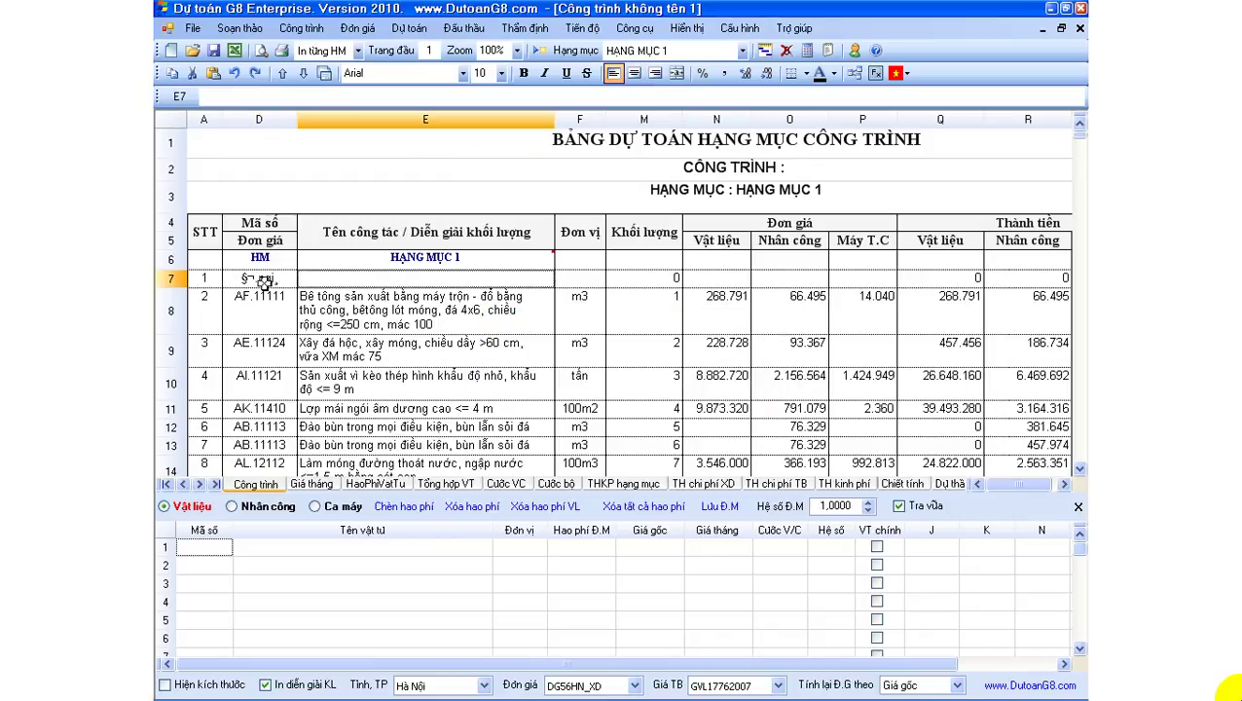
Delete the stray empty work-item row 7 with Xóa những dòng đã chọn, confirming Yes.
right_click(338, 284)
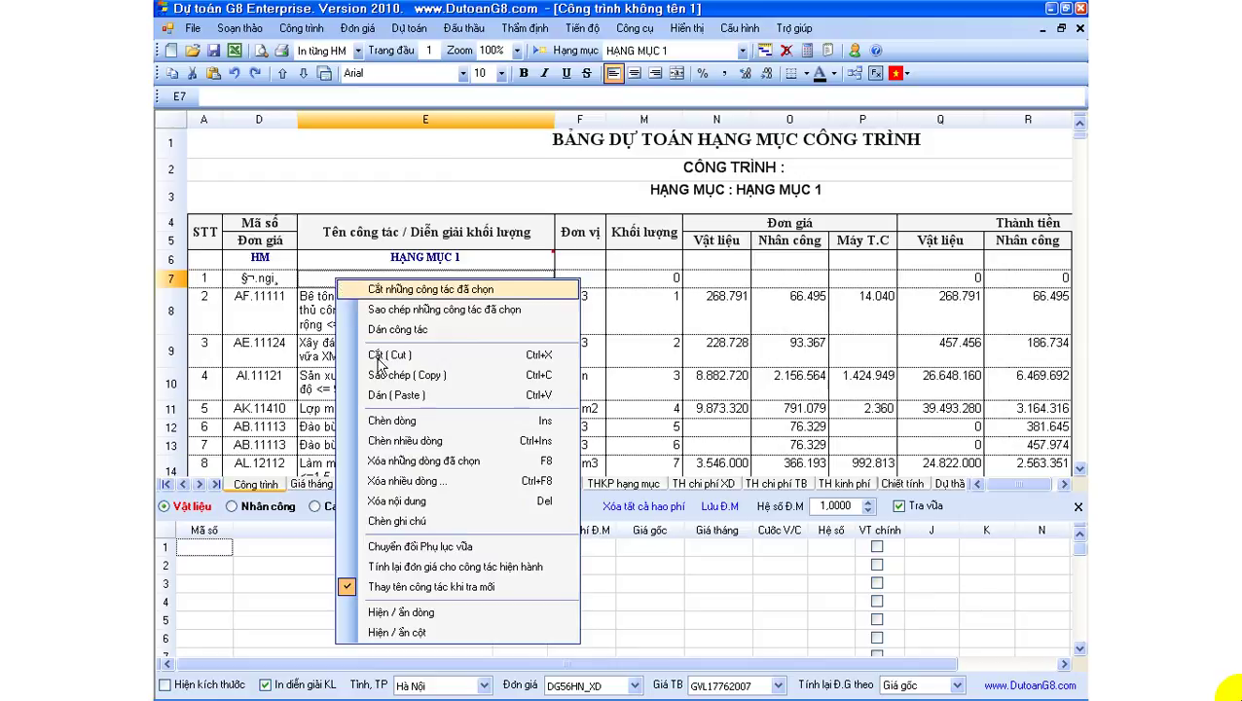
left_click(473, 461)
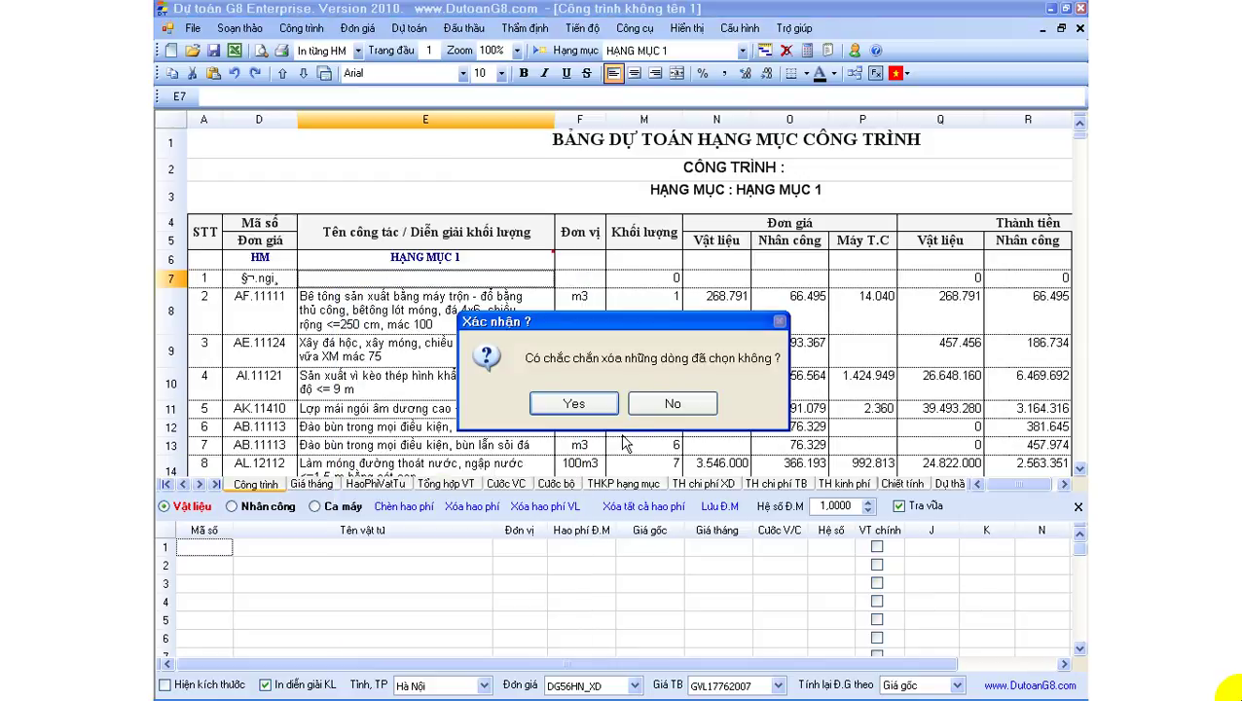
left_click(564, 406)
left_click(470, 373)
Delete the blank row and stray tổng Cộng row in E14:E15.
scroll(470, 373, "down", 3)
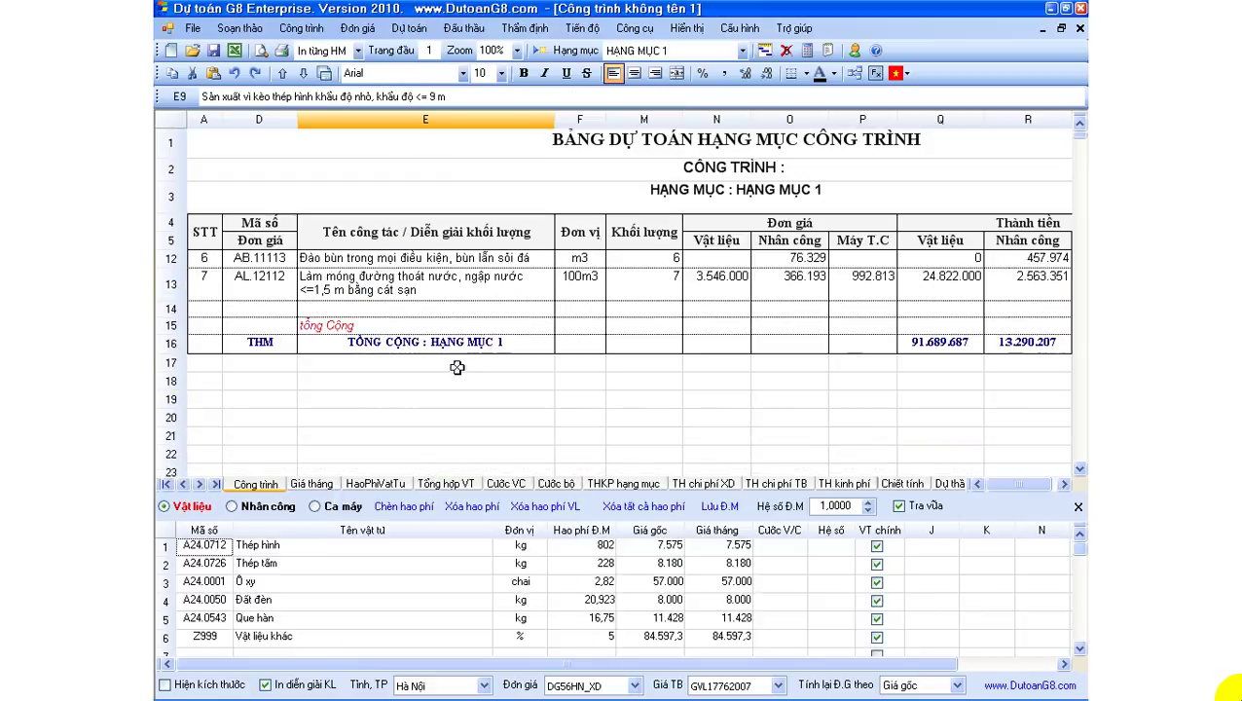
left_click_drag(363, 310, 365, 324)
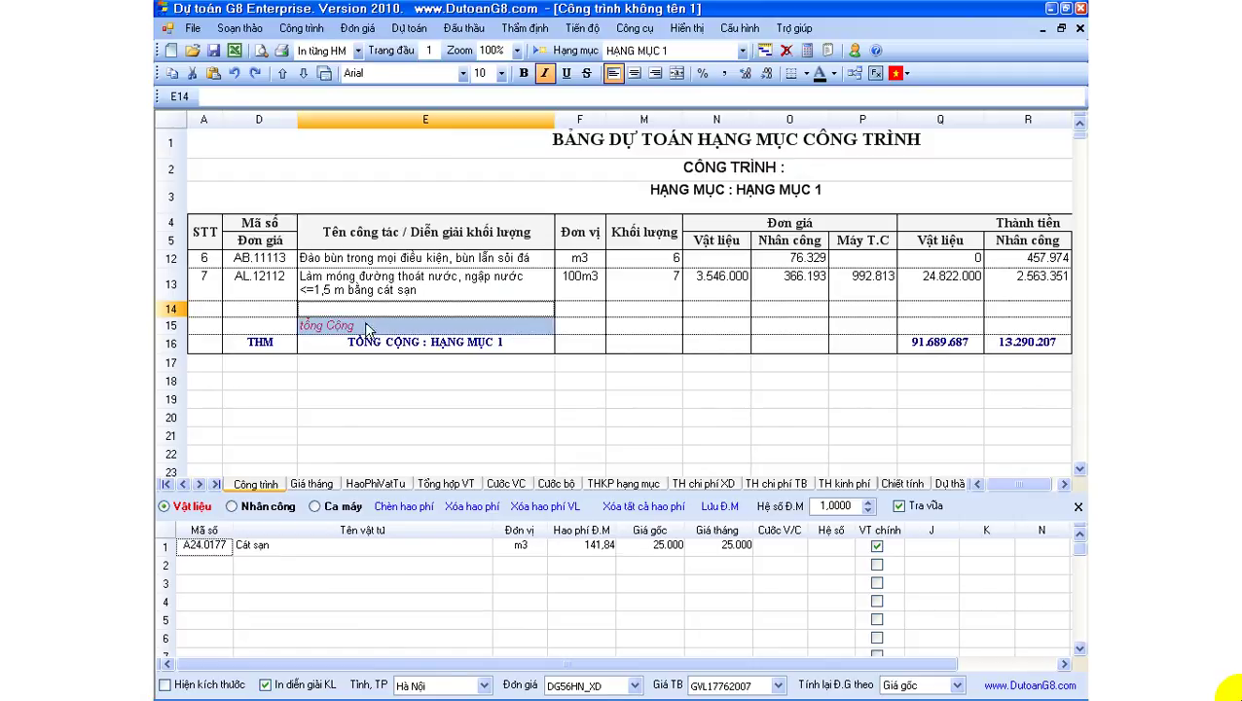
right_click(365, 324)
left_click(560, 401)
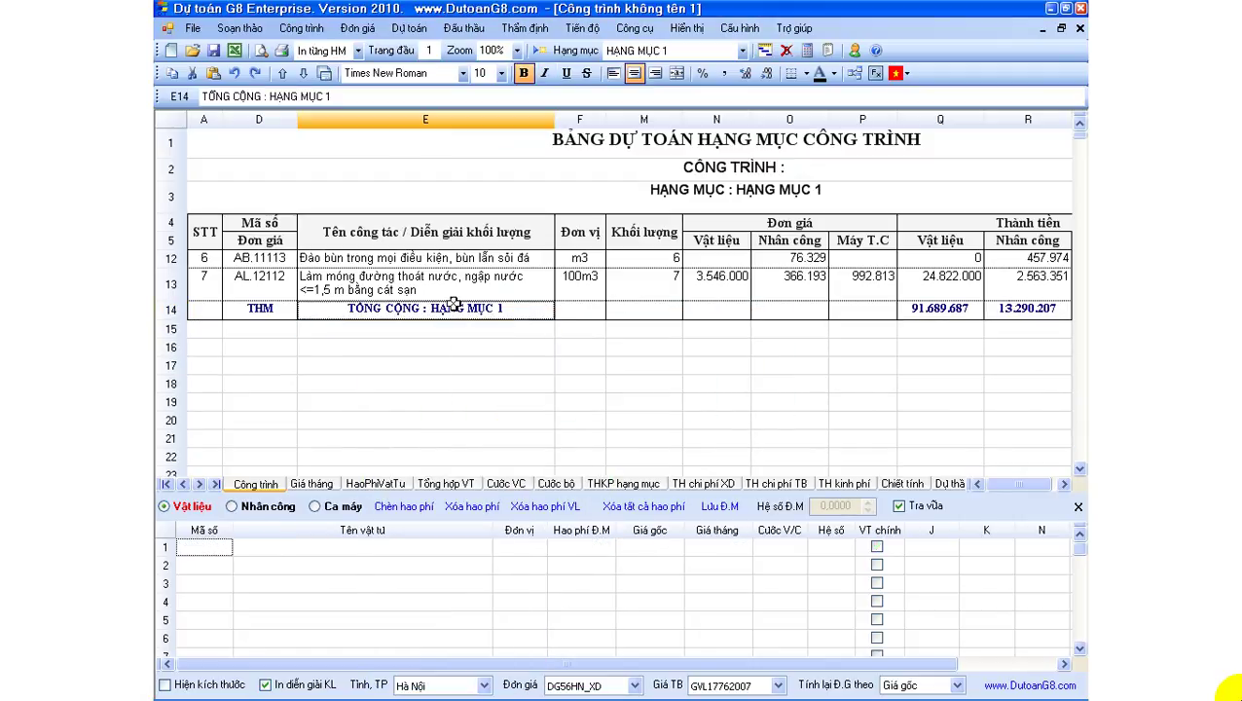
Review materials and unit prices of the remaining work items, ending on the steel truss item.
scroll(451, 311, "up", 3)
left_click(447, 329)
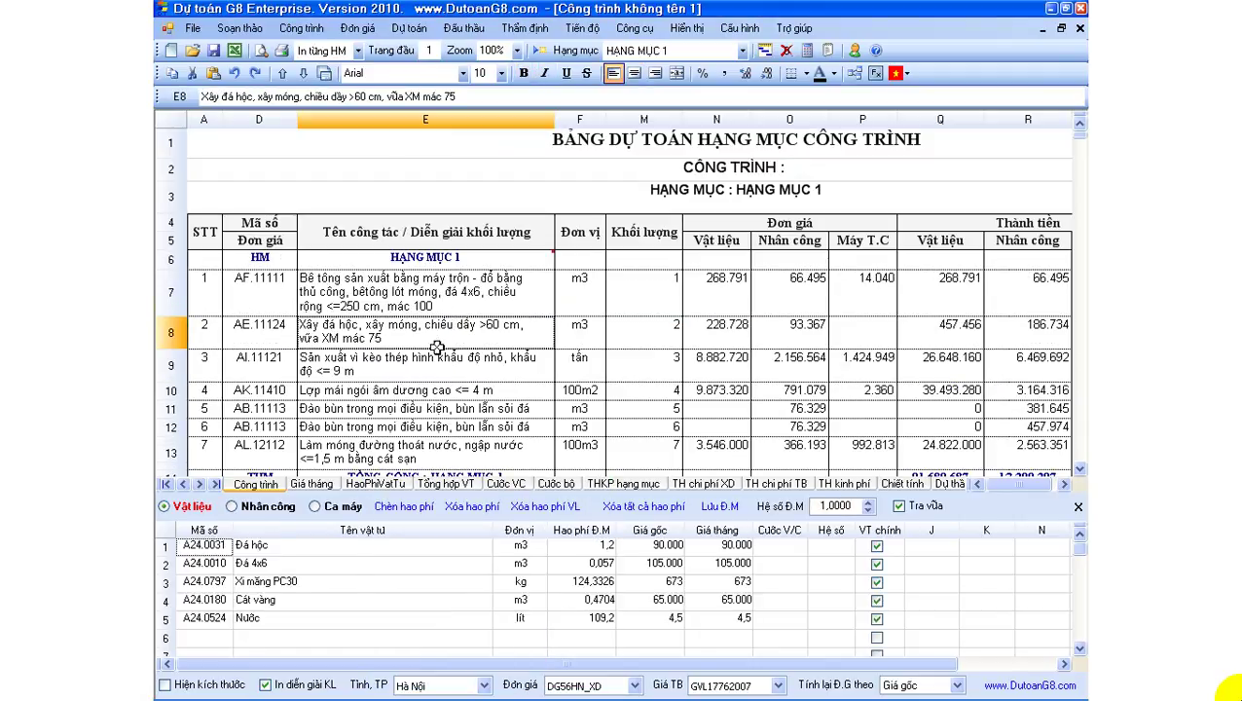
left_click(426, 297)
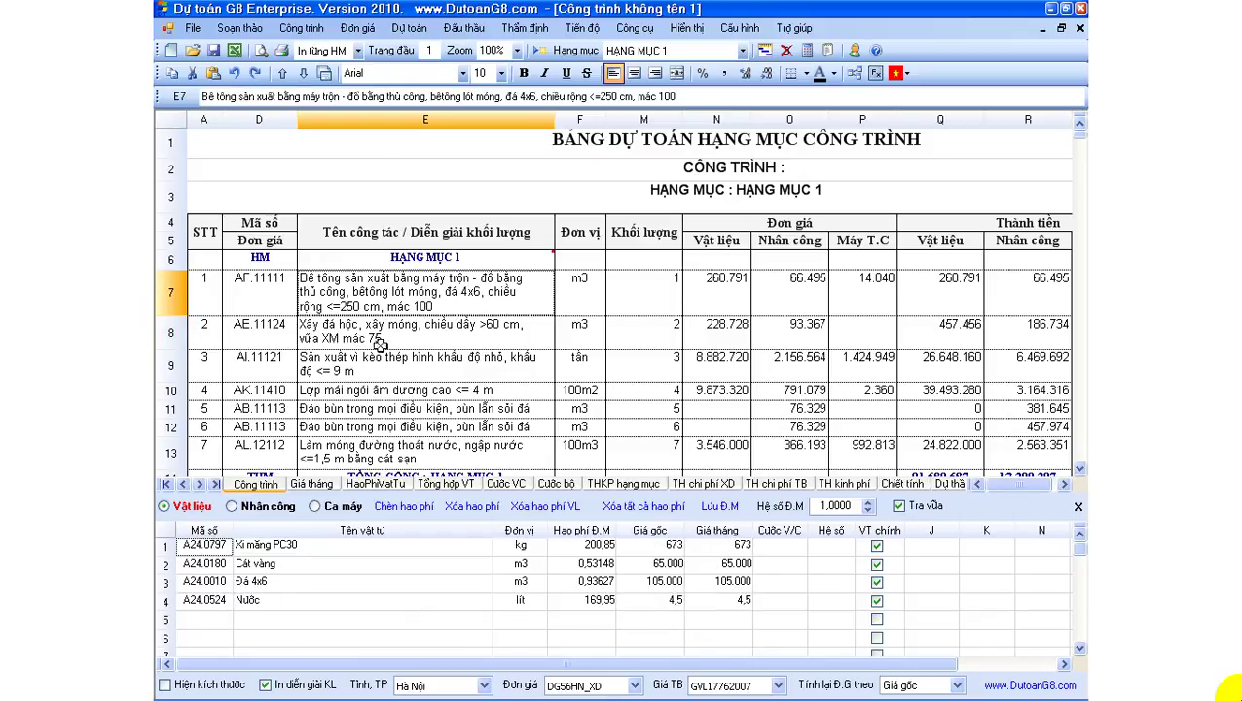
left_click_drag(259, 285, 483, 389)
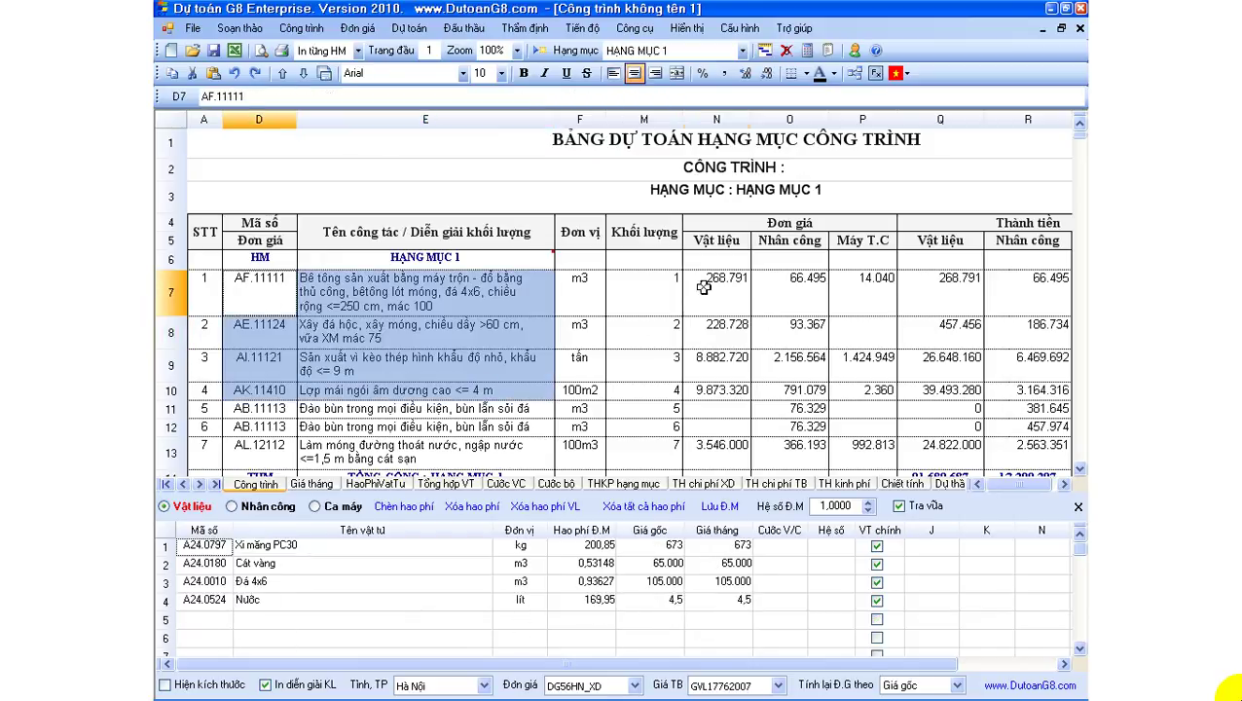
left_click(684, 326)
left_click_drag(667, 326, 654, 397)
left_click(742, 283)
left_click_drag(762, 313, 844, 372)
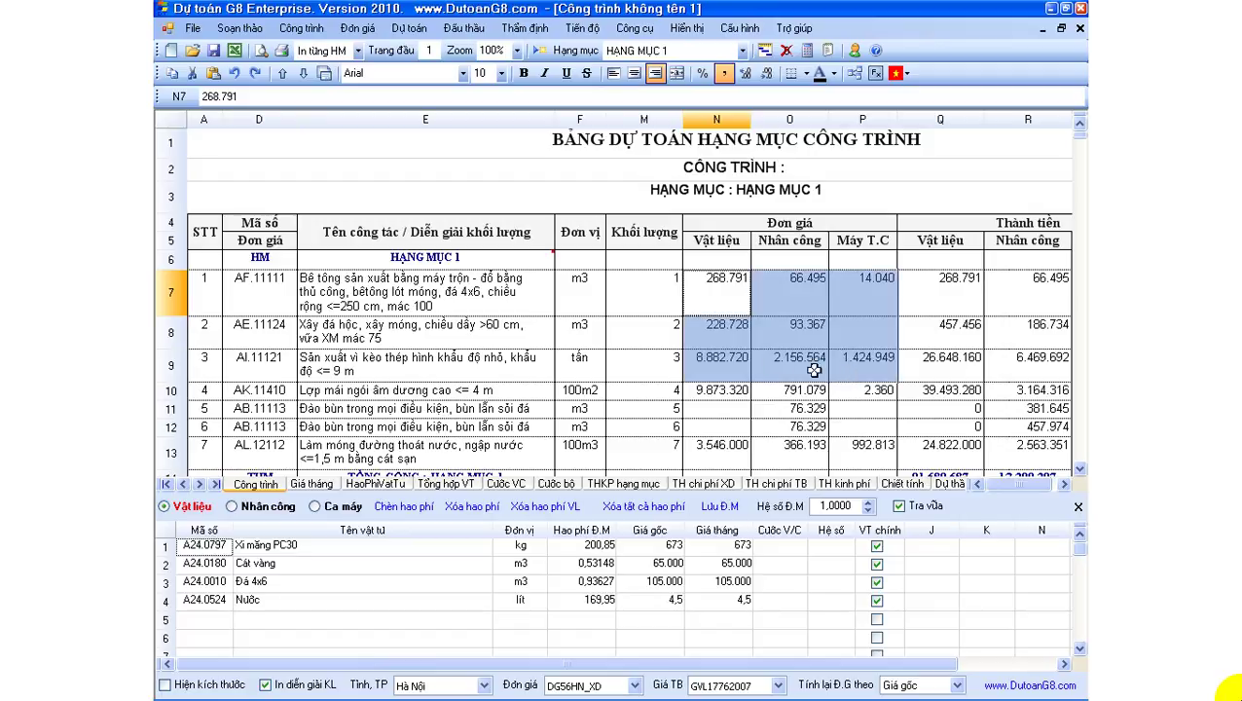
left_click(765, 359)
left_click(510, 361)
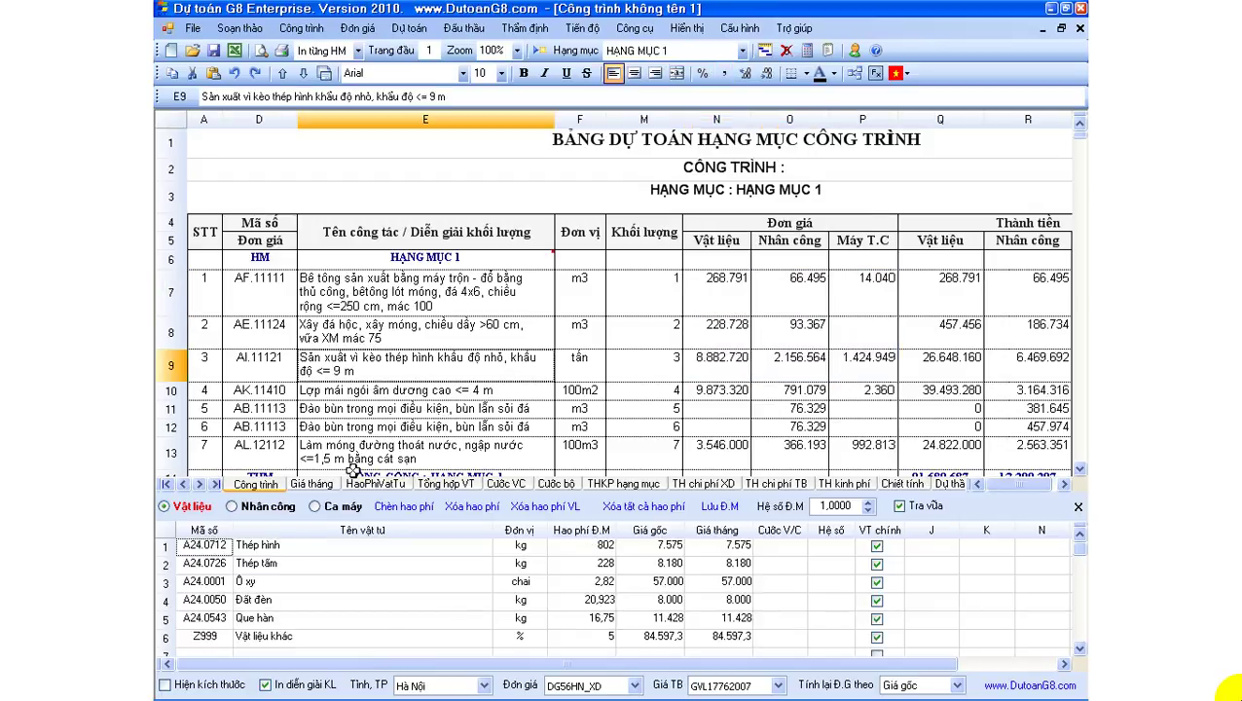
Review the Giá tháng, HaoPhiVatTu and Tổng hợp VT sheets, ending on Ngói 80v/m2.
left_click(331, 491)
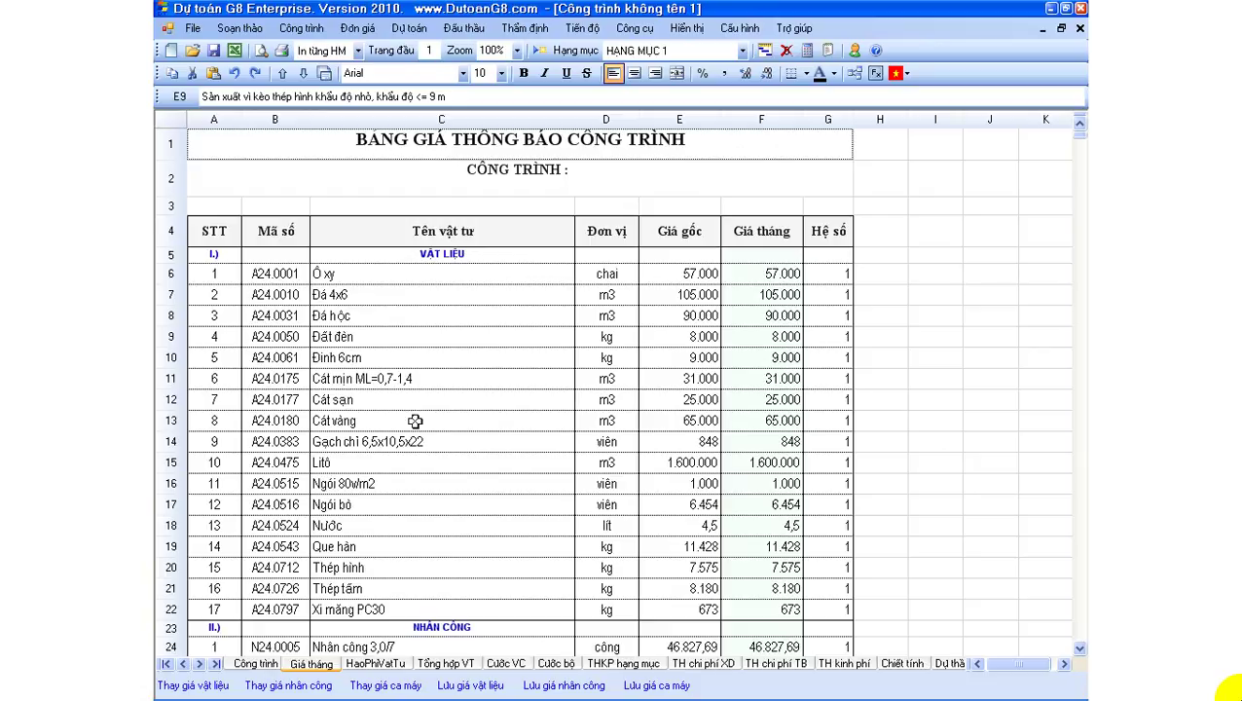
left_click(421, 400)
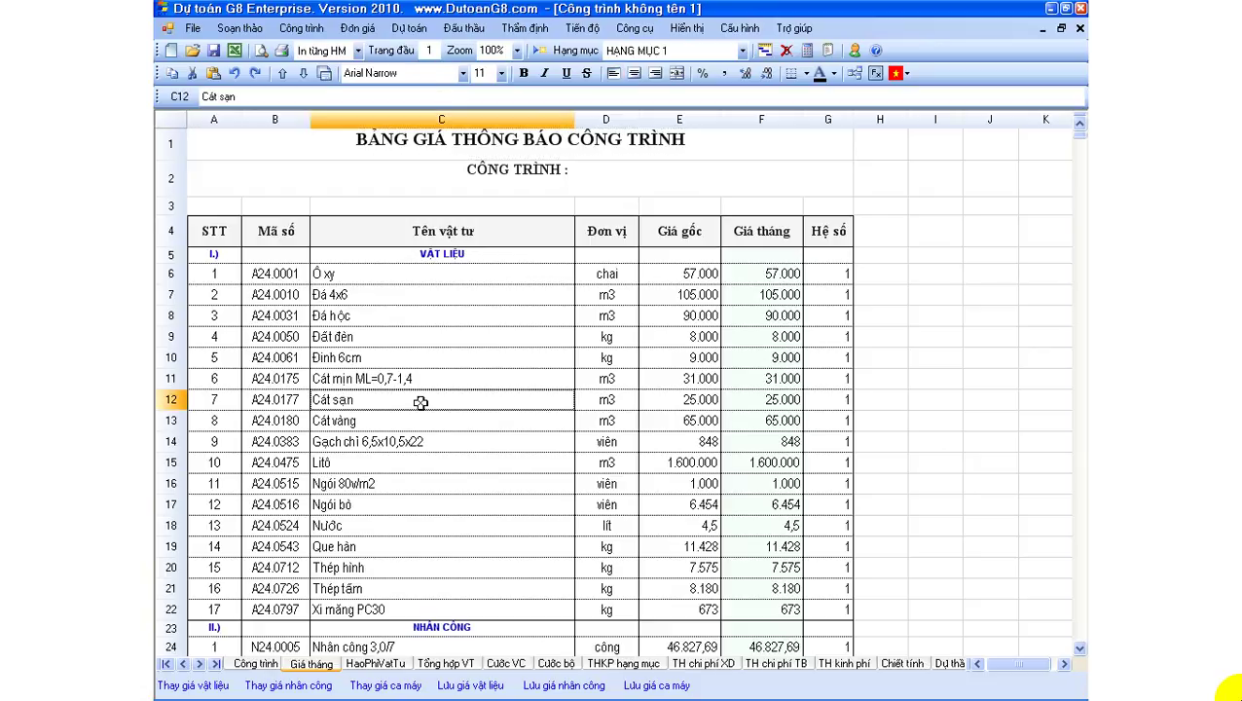
left_click(392, 649)
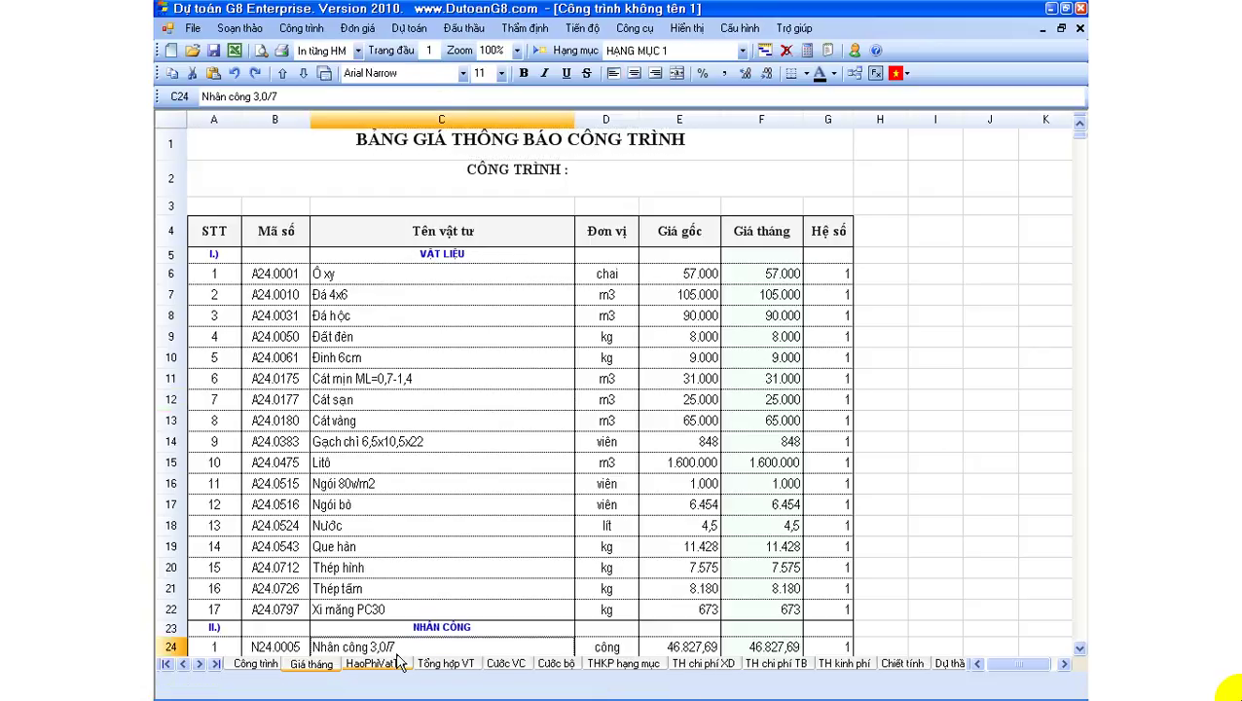
left_click(396, 663)
left_click_drag(340, 285, 630, 590)
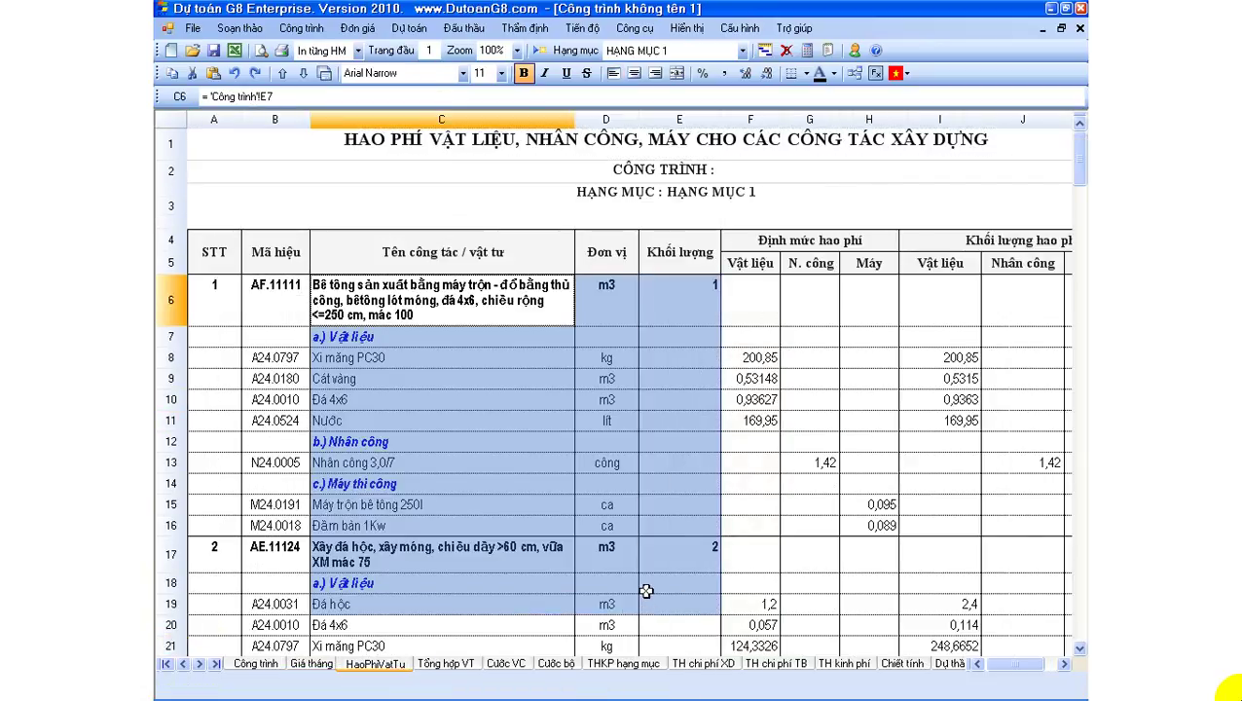
left_click(671, 481)
key("ctrl+Page_Down")
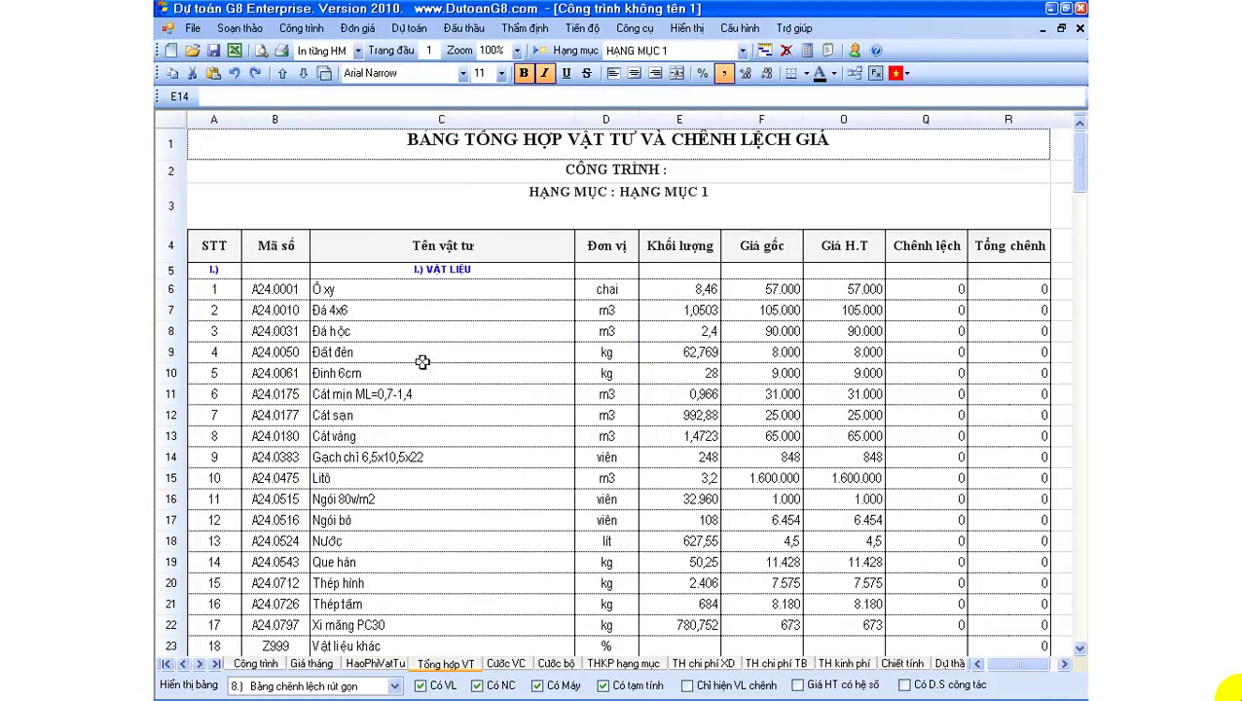
left_click_drag(399, 289, 503, 503)
left_click(503, 503)
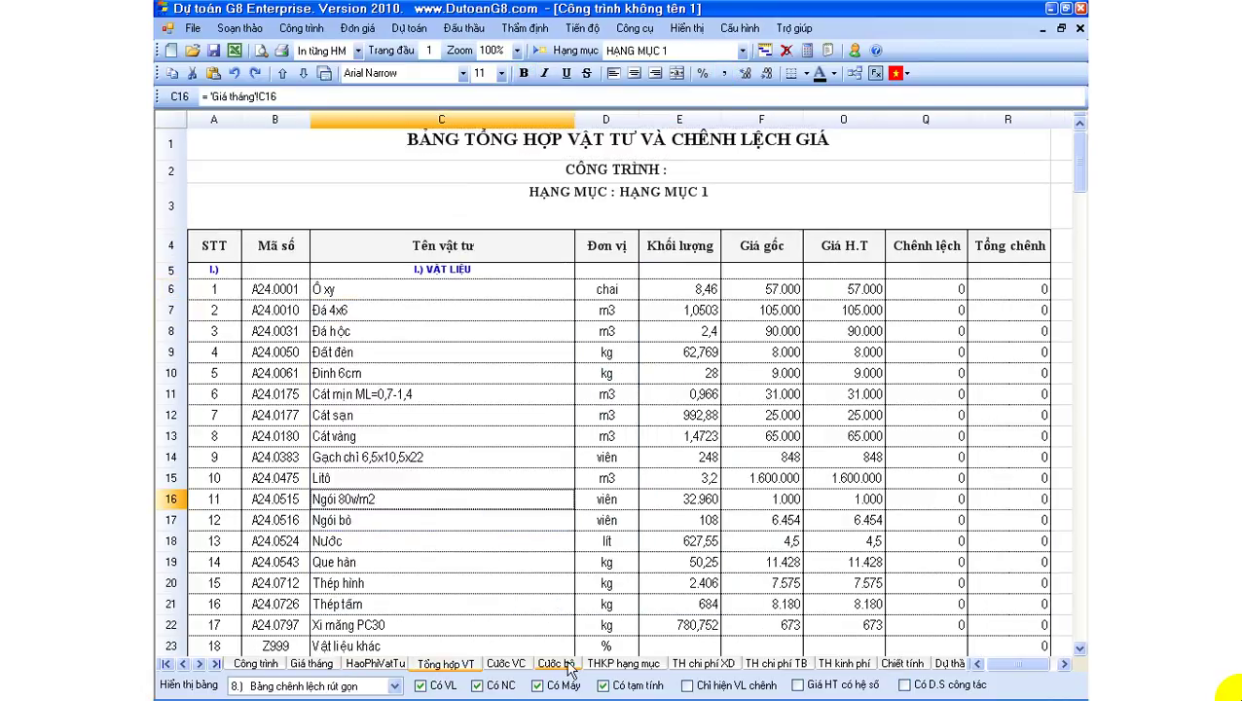
Check the THKP hạng mục, TH chi phí XD, TH kinh phí, Chiết tính and Dự thầu sheets (total 155.931.454).
left_click(607, 670)
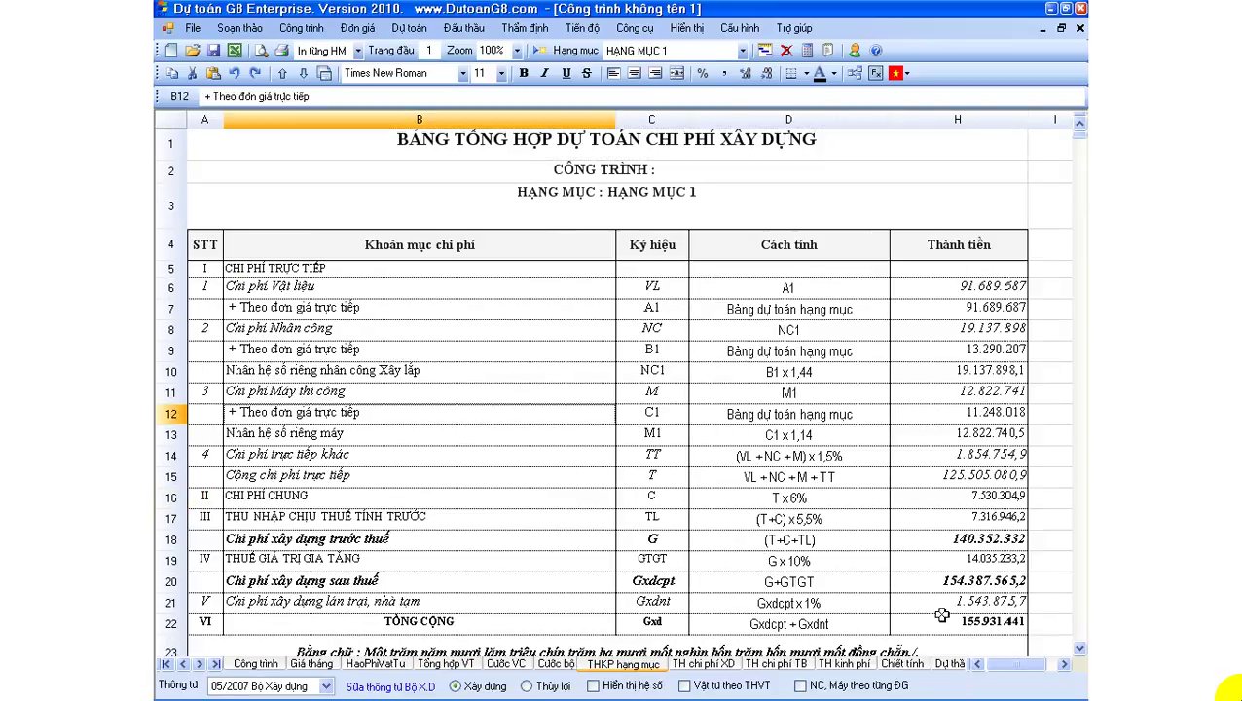
left_click(939, 620)
left_click(730, 670)
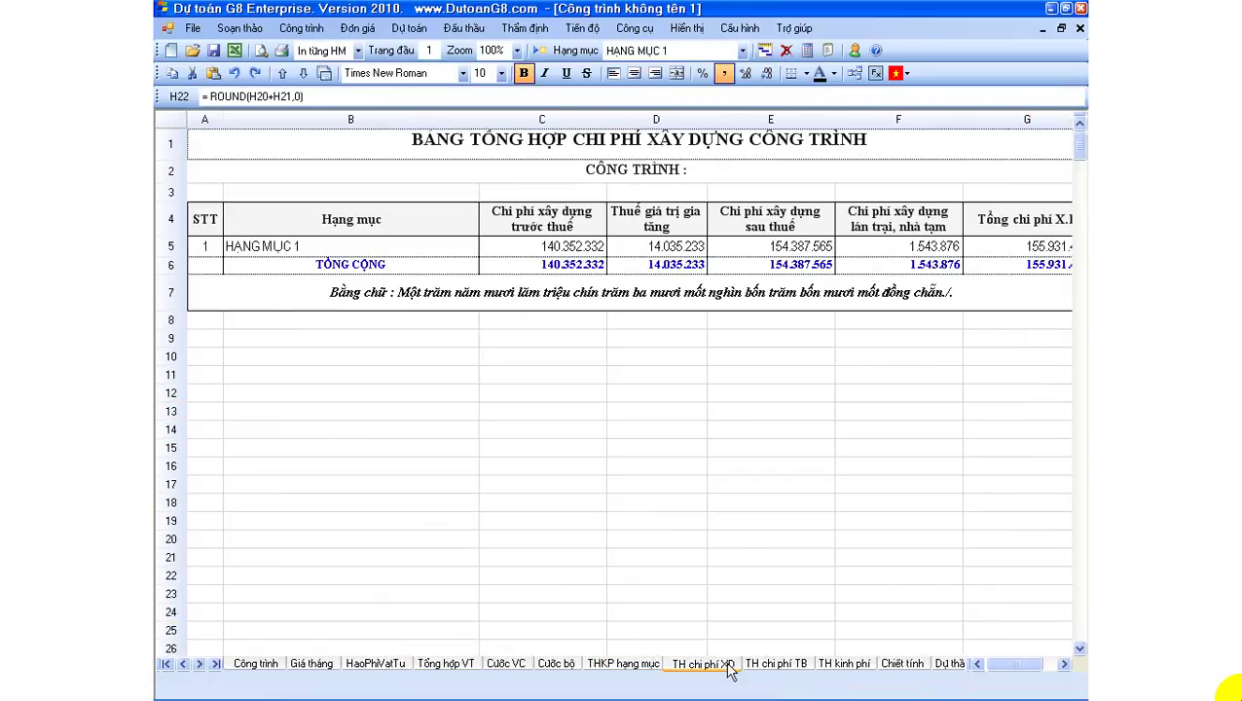
left_click(839, 662)
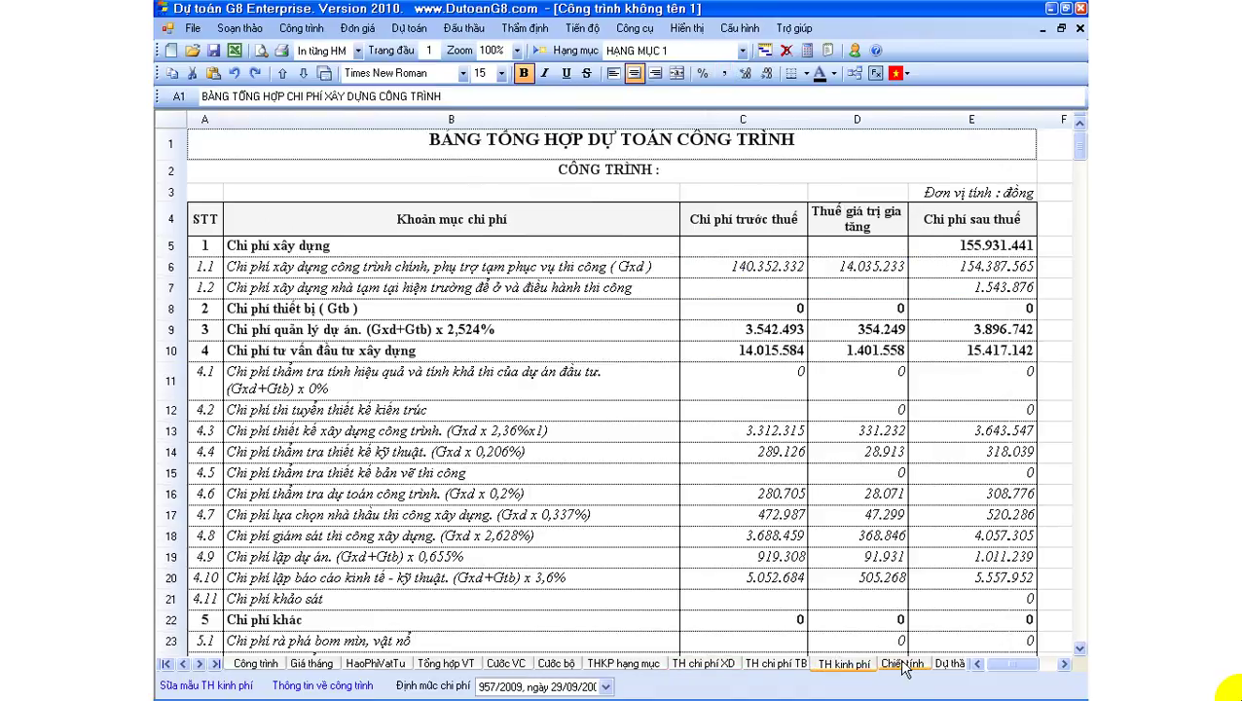
left_click(901, 663)
left_click(813, 562)
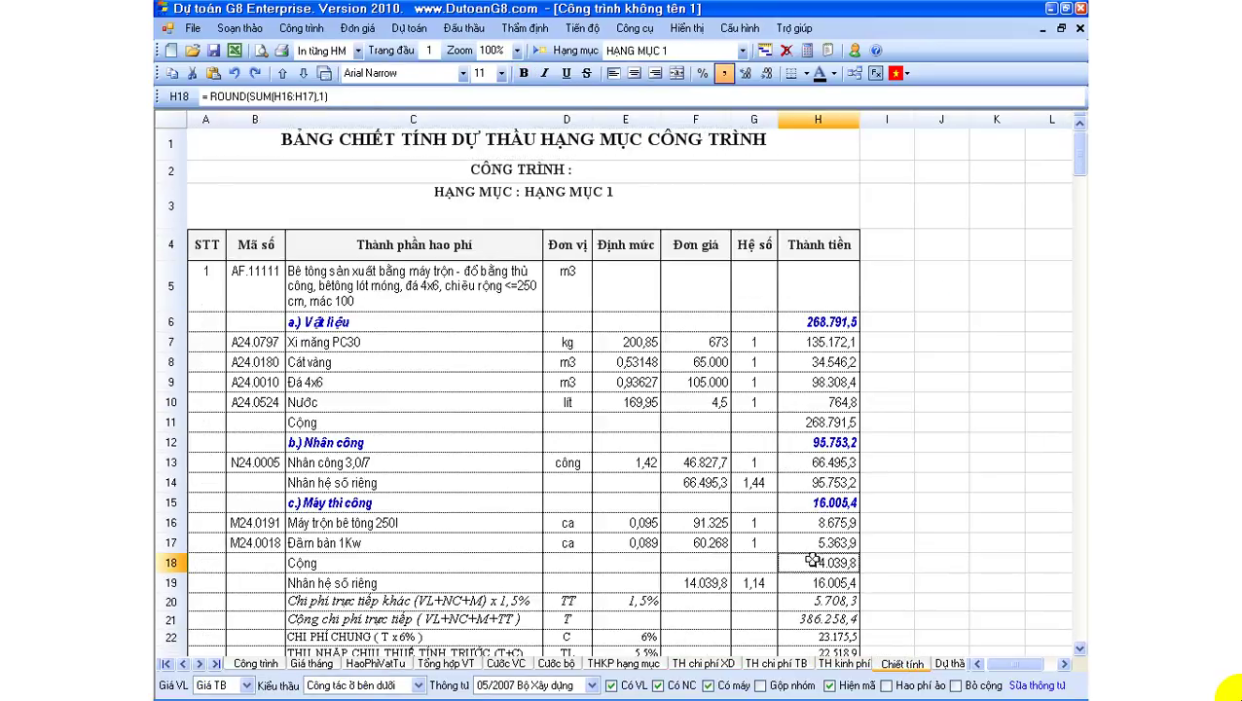
scroll(809, 559, "down", 5)
scroll(809, 559, "down", 5)
left_click(949, 663)
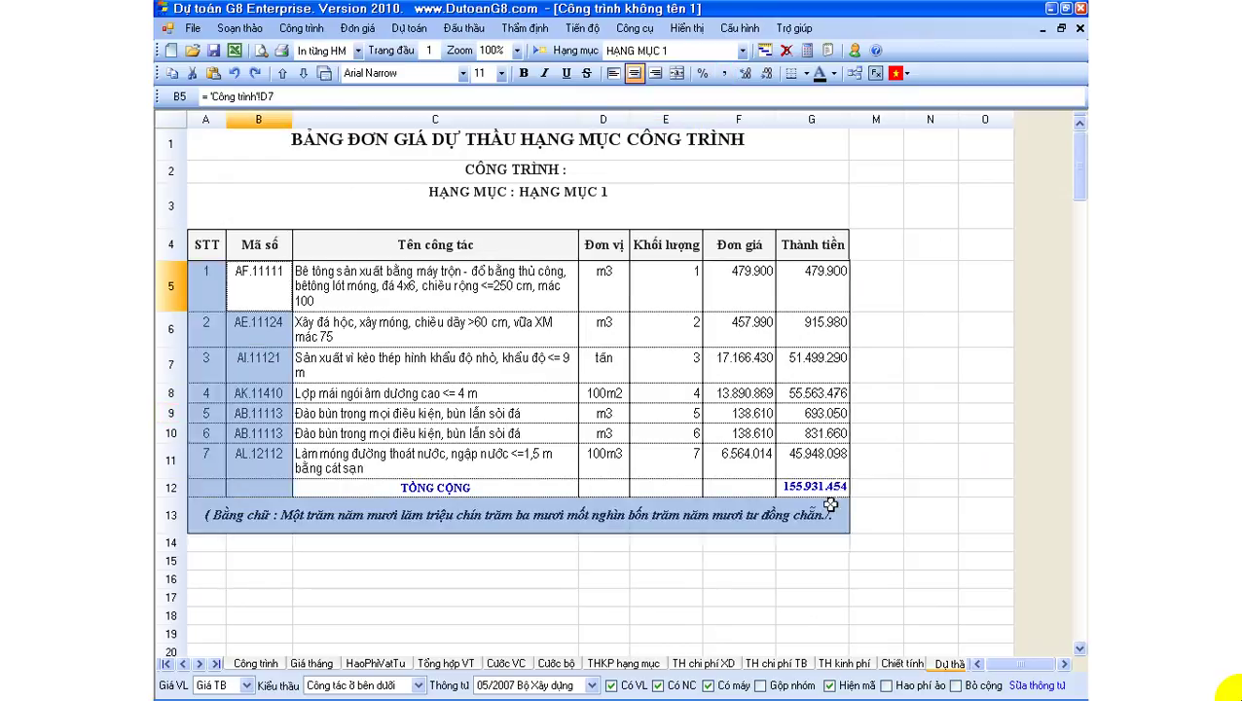
left_click(745, 431)
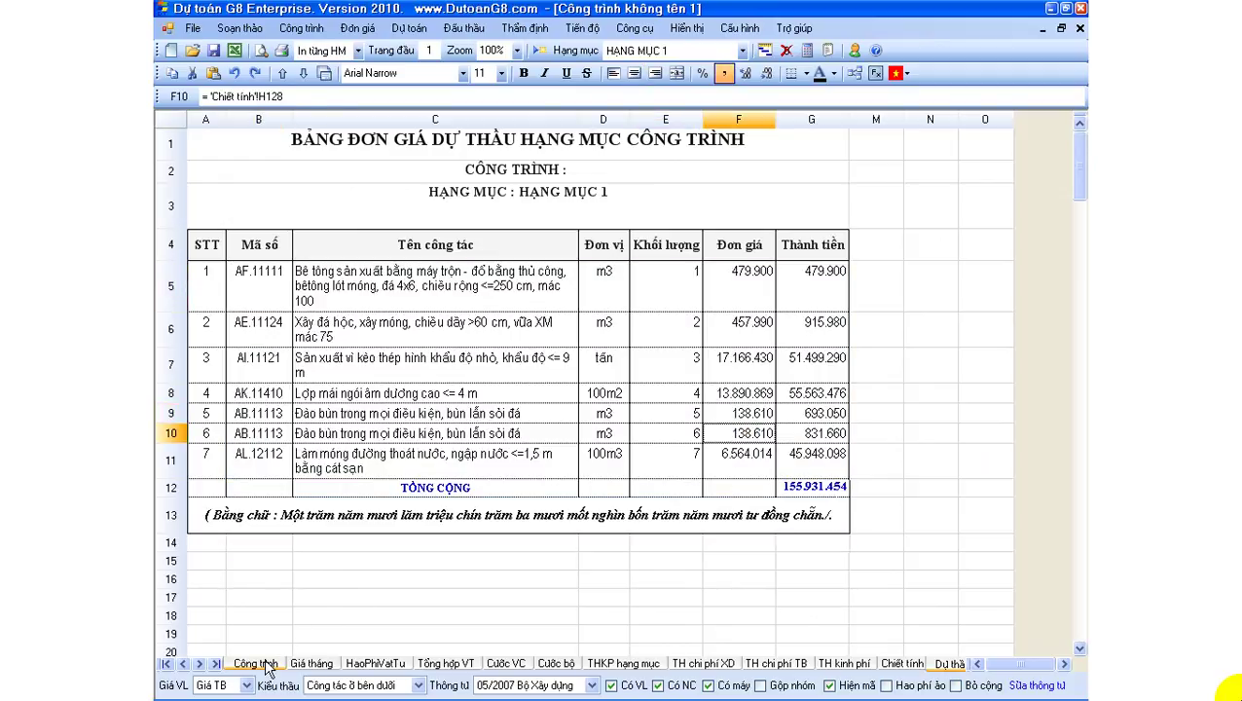
left_click(312, 664)
Look over the monthly price column on the Giá tháng sheet from Ô xy to Ngói bó.
left_click(695, 394)
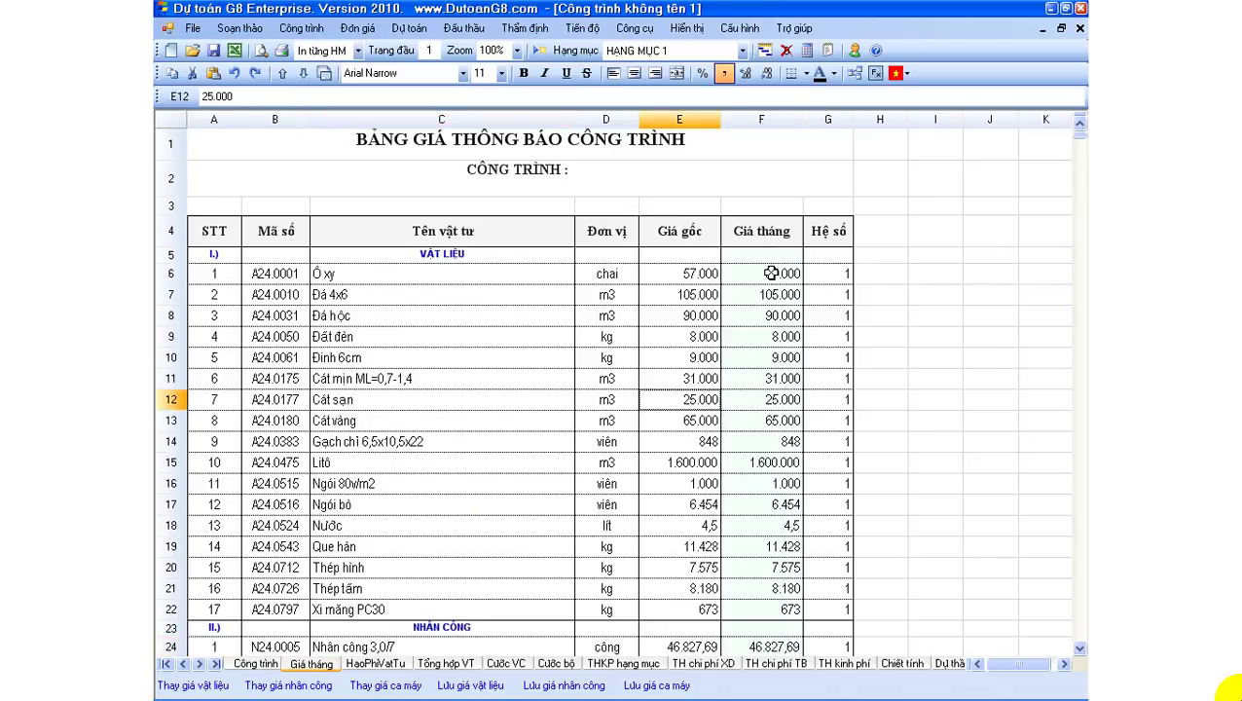
left_click_drag(771, 273, 776, 432)
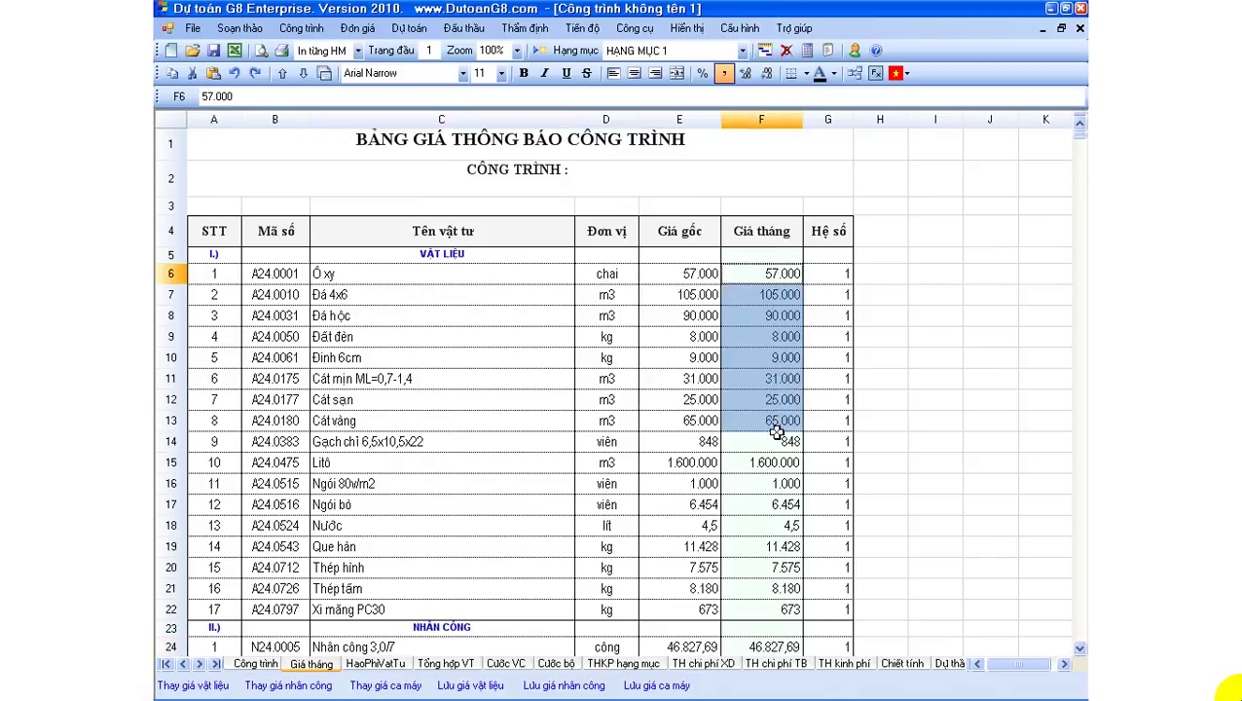
mouse_move(771, 504)
left_mouse_down()
mouse_move(757, 278)
mouse_move(776, 605)
left_mouse_up()
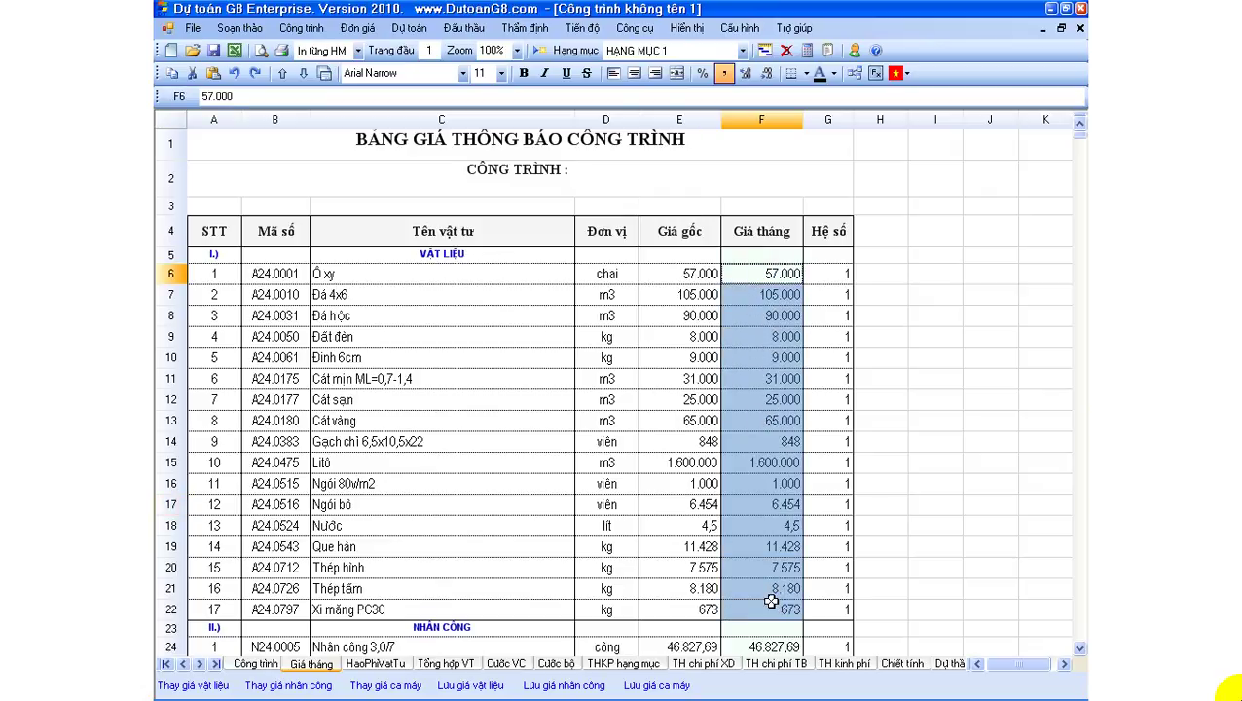
left_click(753, 578)
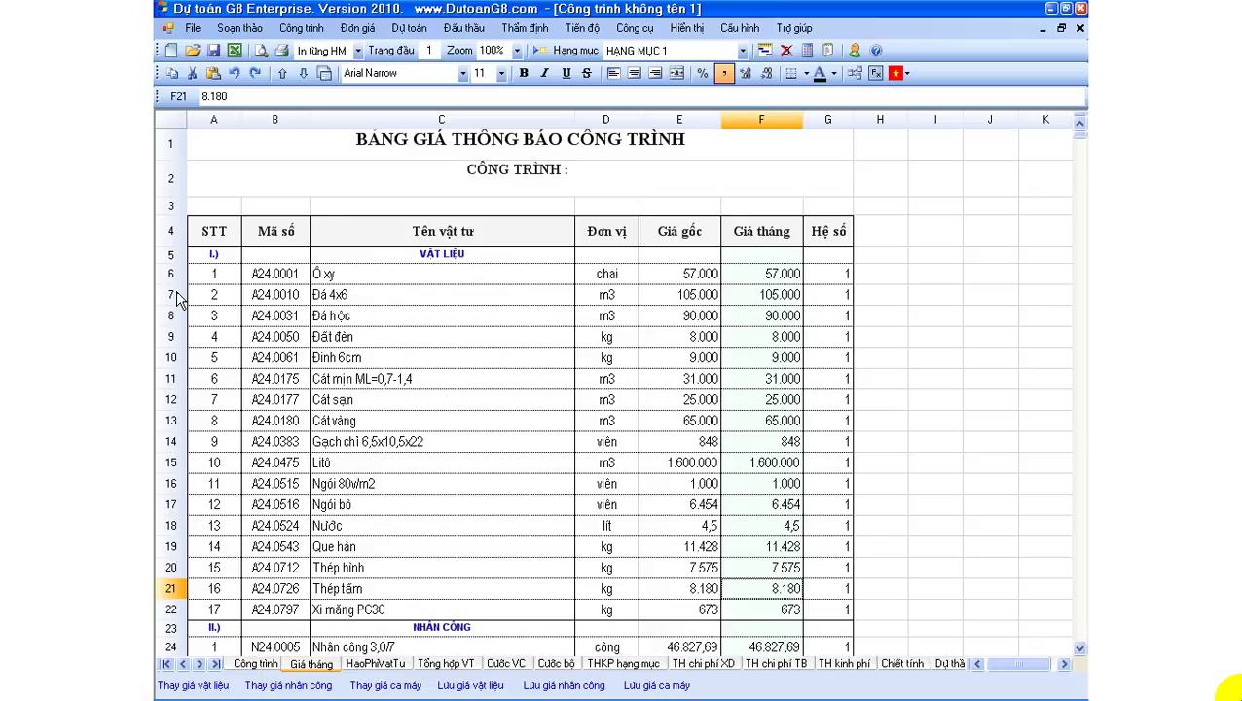
Change Đá 4x6 to 147.300 and Cát vàng to 75.300 in F7 and F13, then verify.
left_click(178, 295)
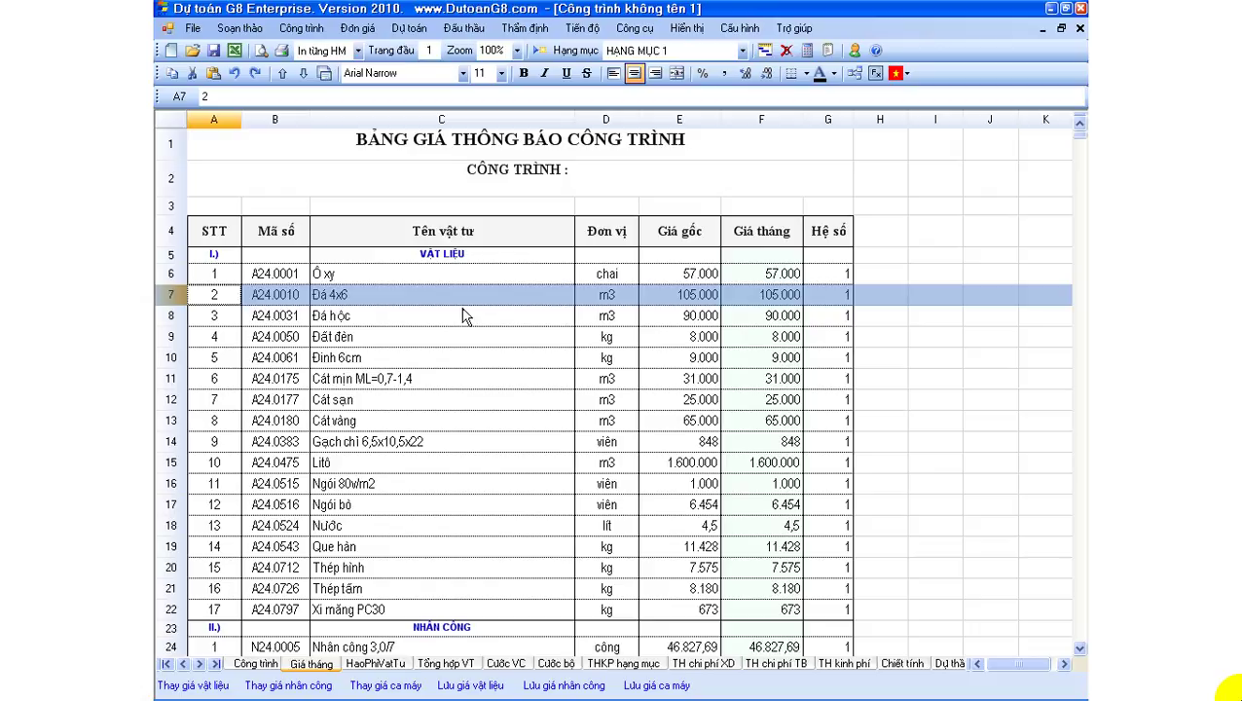
left_click(774, 298)
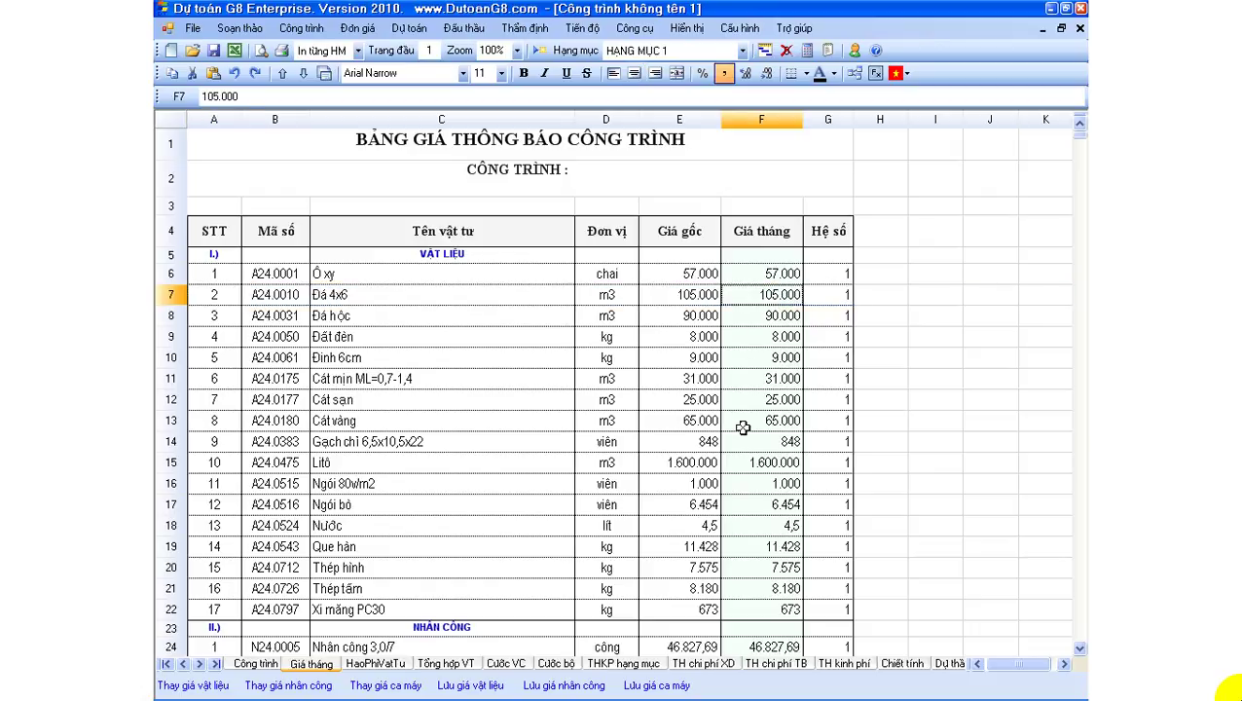
type("14")
left_click(178, 425)
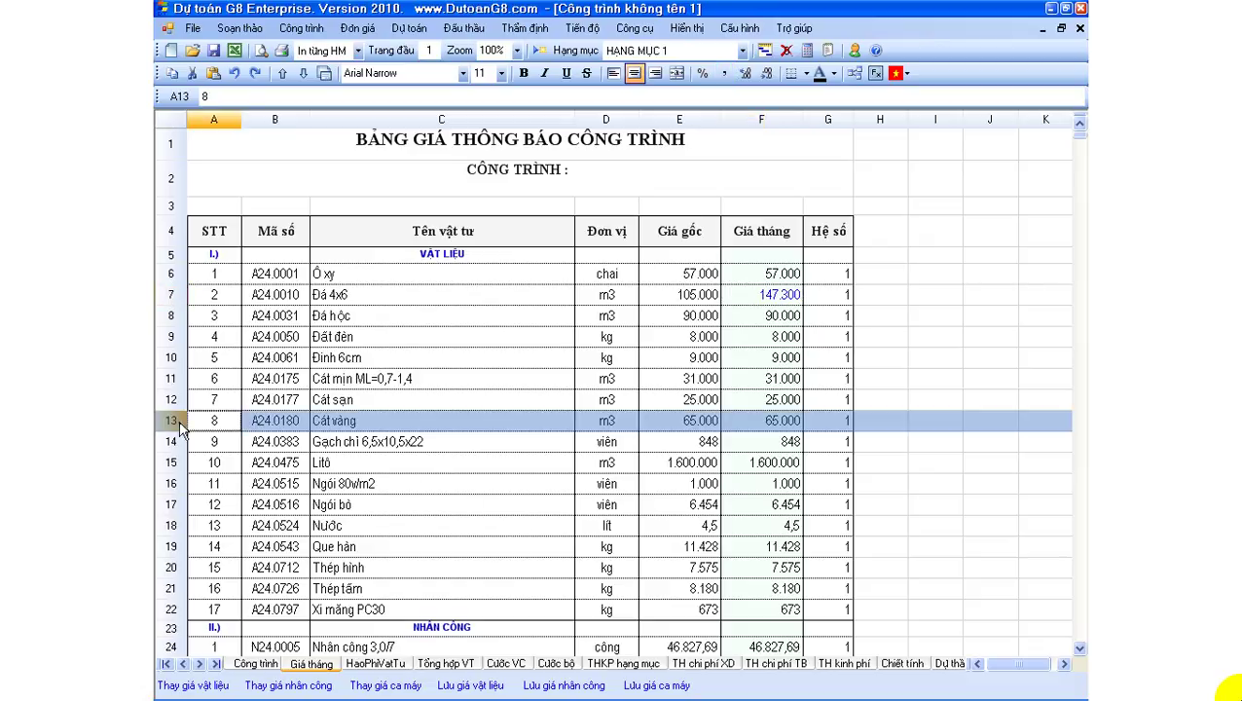
left_click(761, 425)
type("75")
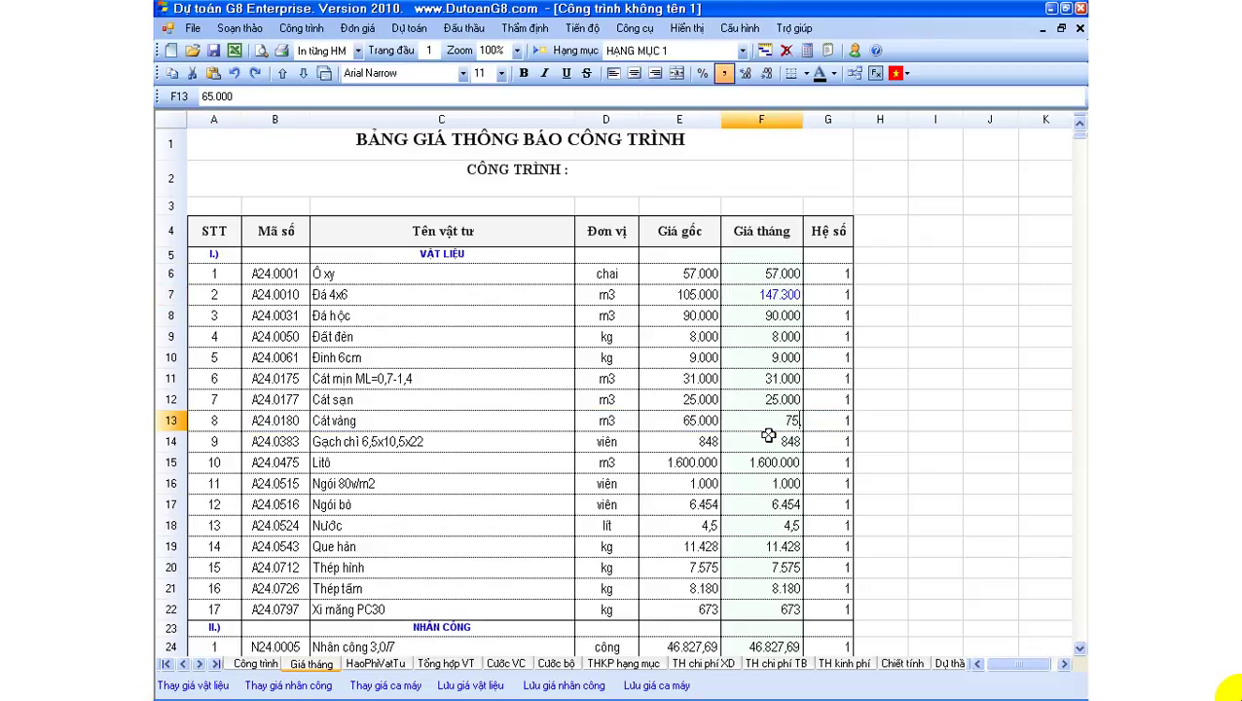
key("Return")
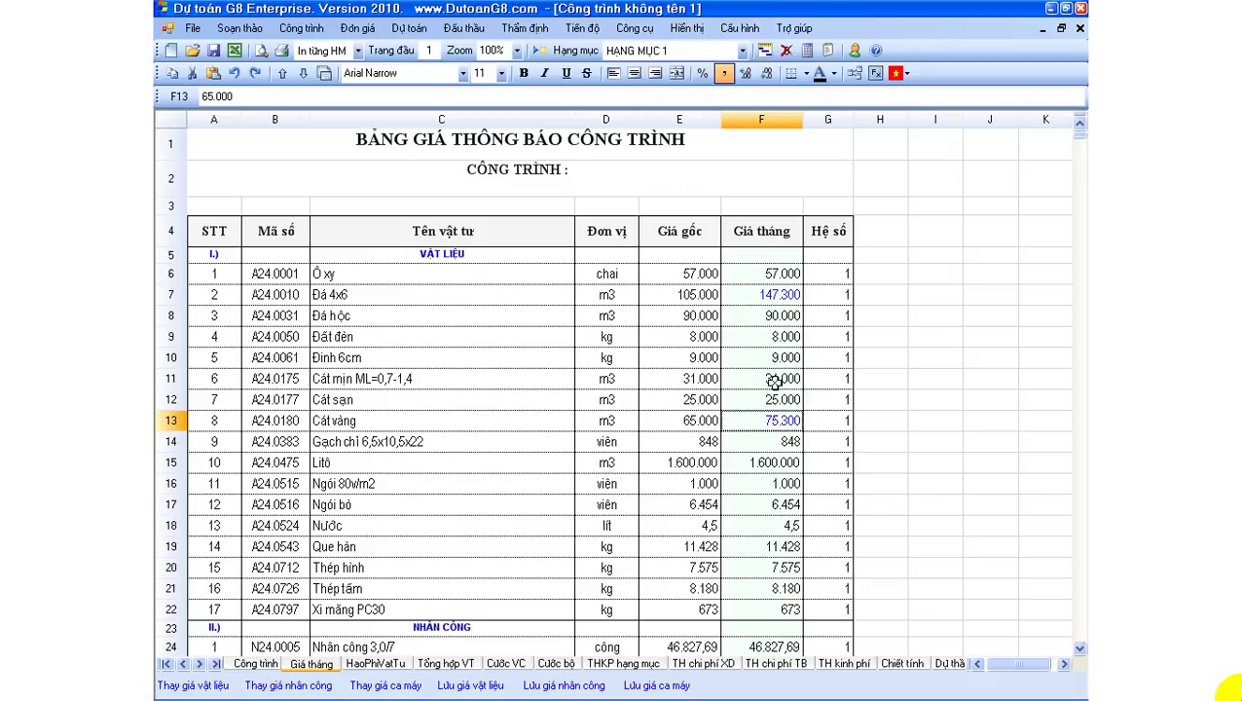
left_click(769, 296)
left_click(769, 424)
On Chiết tính, make the Đá 4x6 price 147.300 and Cát vàng price 75.300 red.
left_click(900, 663)
scroll(422, 362, "up", 1)
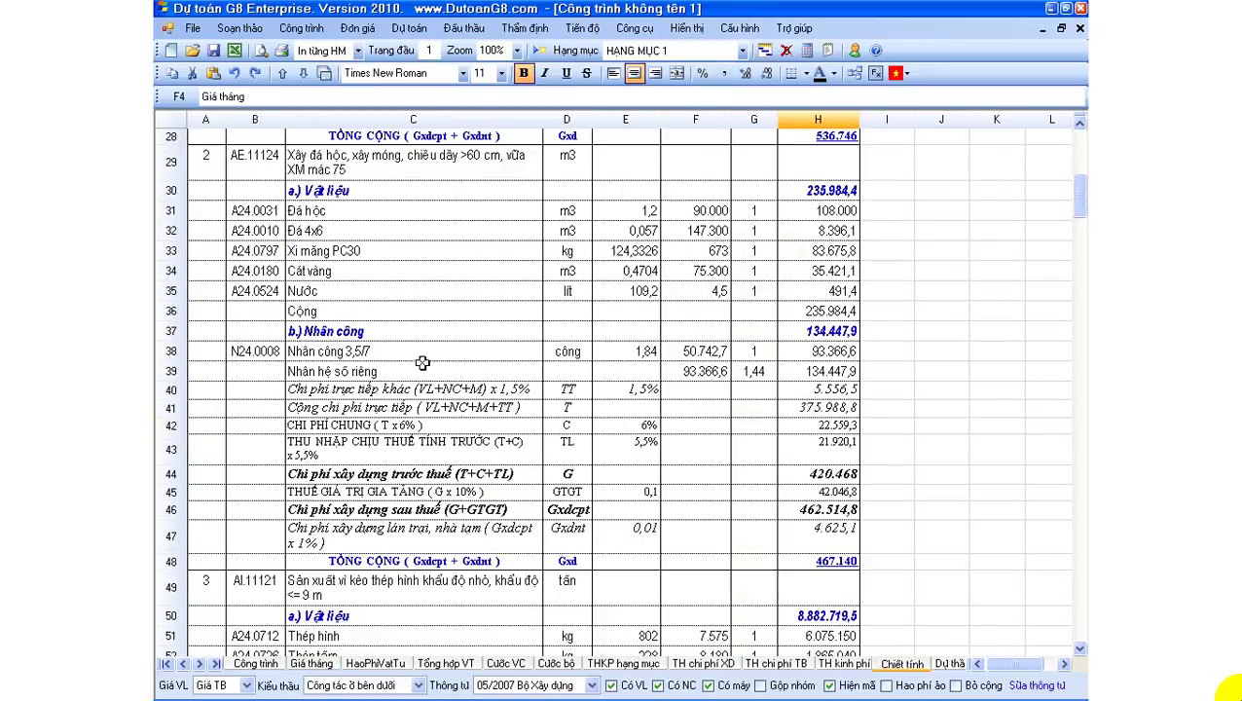
left_click(178, 234)
left_click(697, 232)
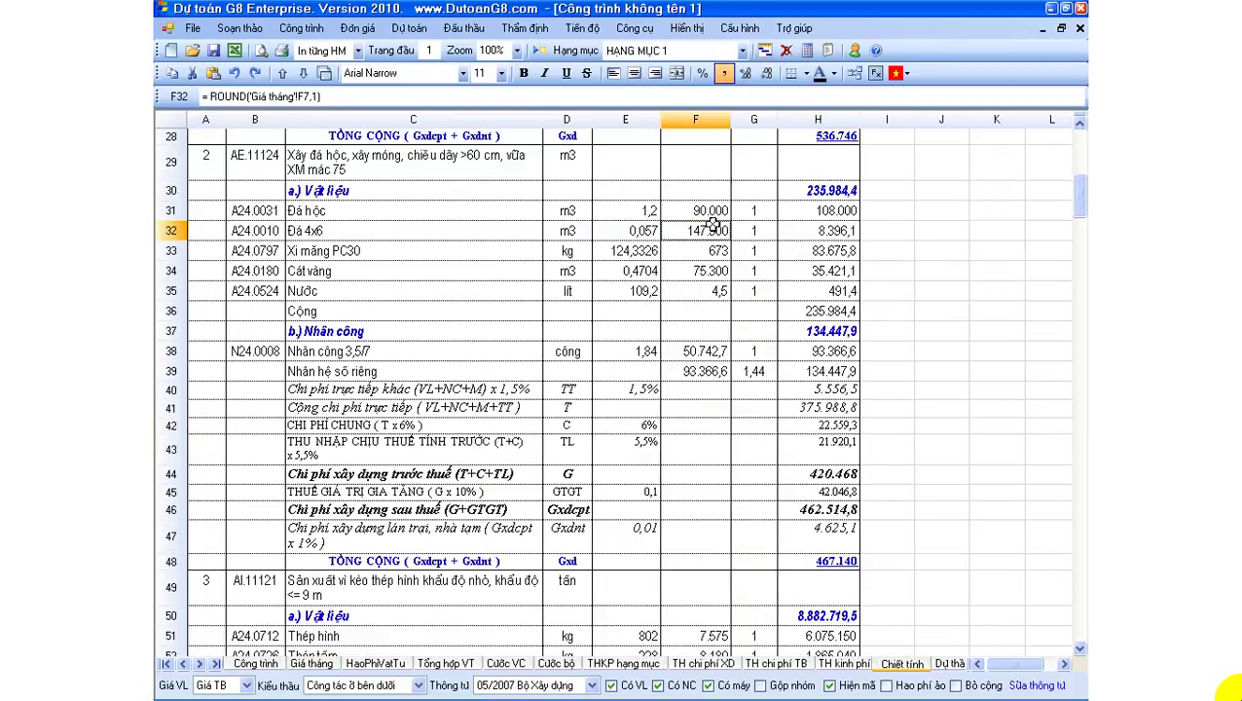
left_click(834, 75)
left_click(811, 120)
left_click(185, 271)
left_click(708, 271)
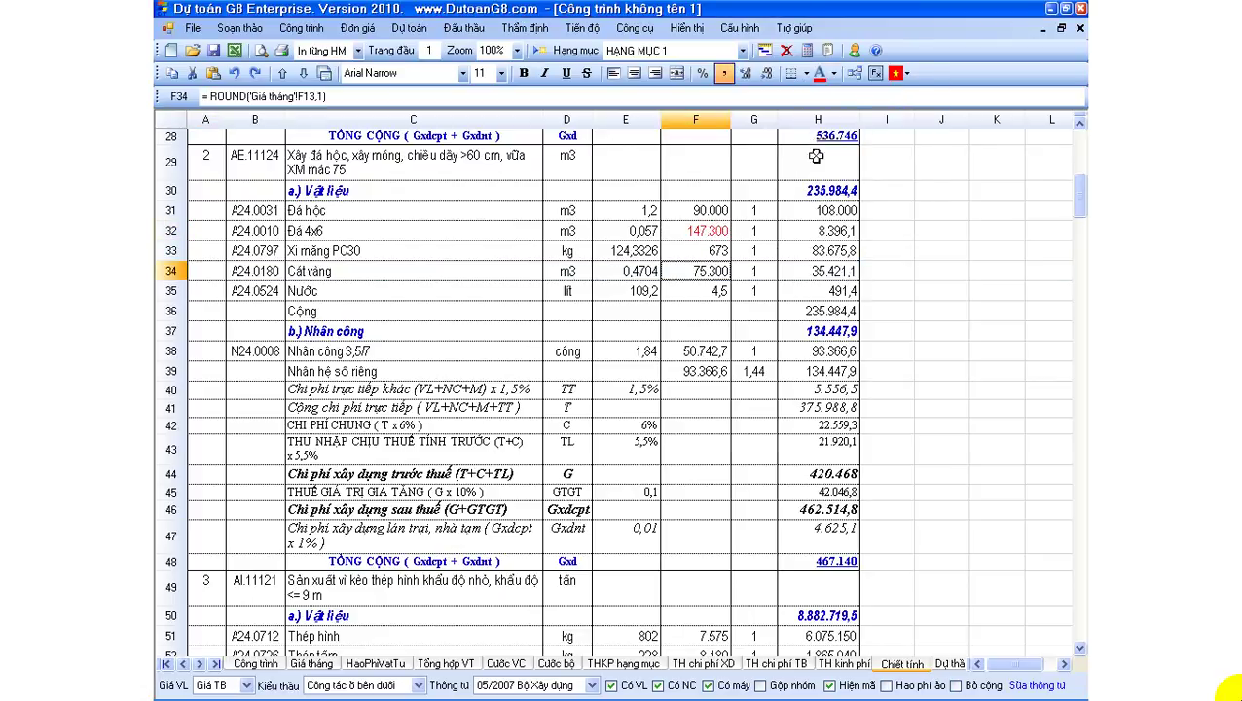
left_click(818, 73)
left_click_drag(707, 230, 707, 272)
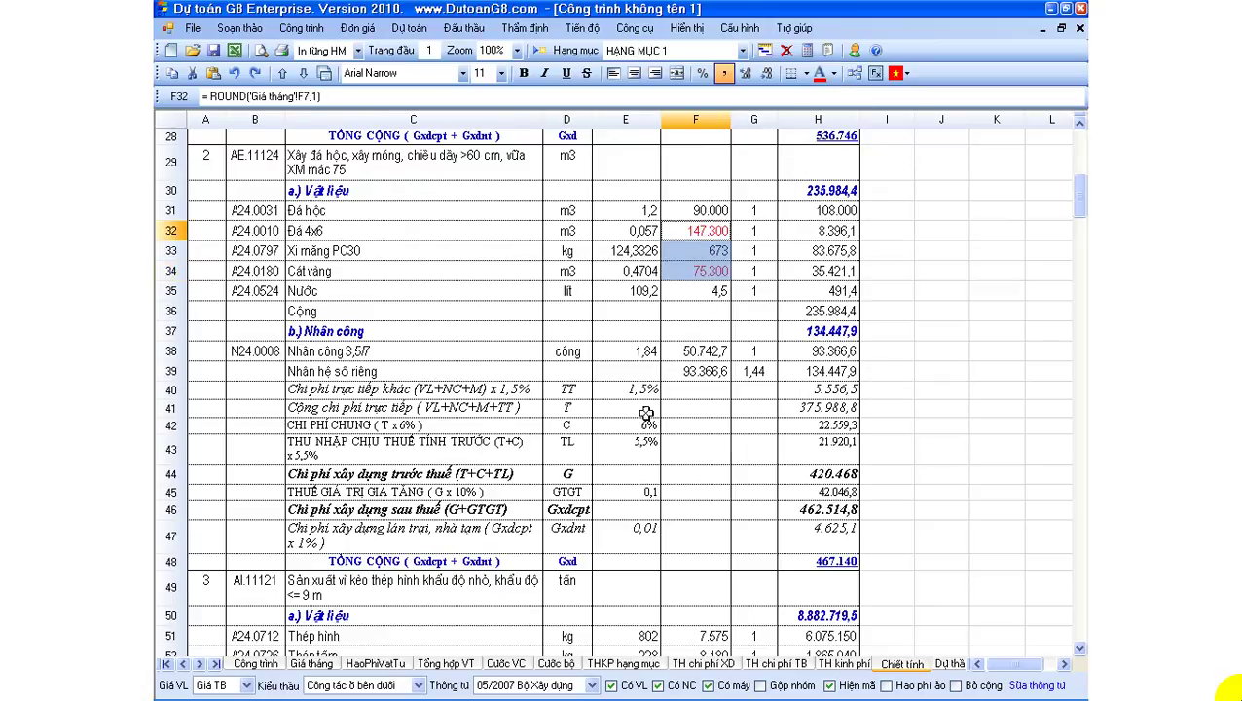
Check Giá tháng prices F7:F13, then return to the Công trình sheet's work-item materials.
left_click(311, 663)
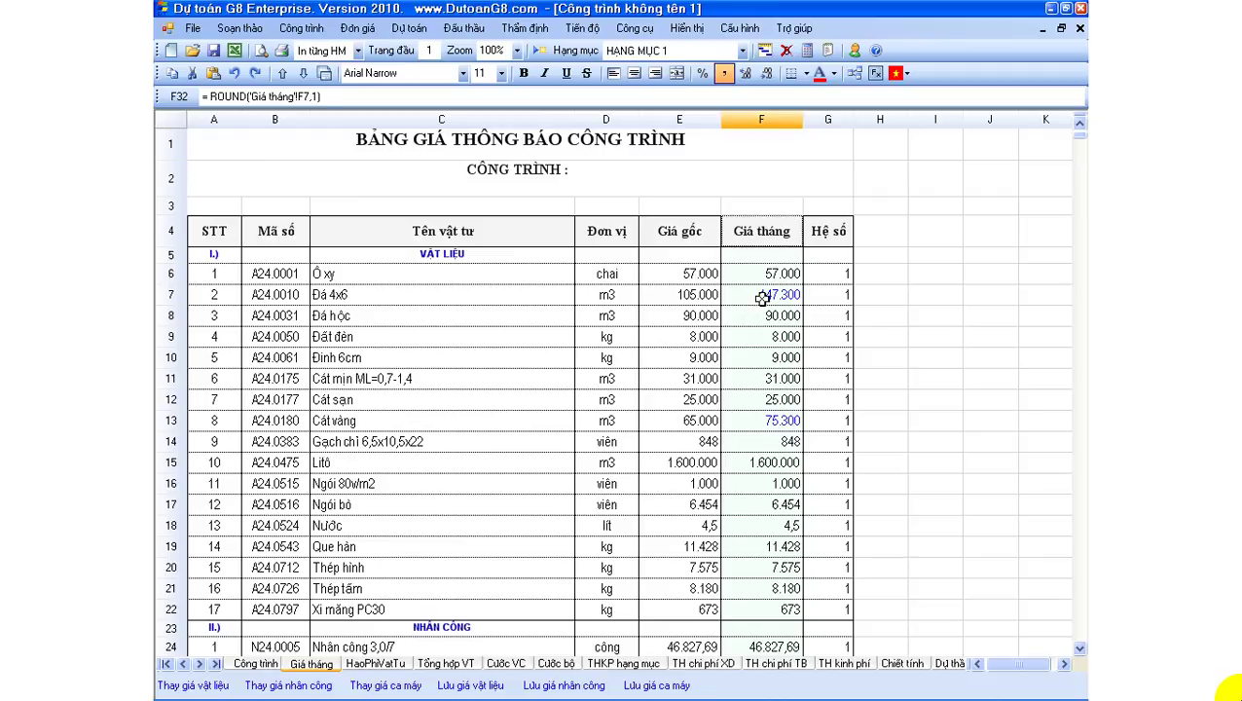
left_click_drag(762, 299, 779, 429)
left_click(780, 440)
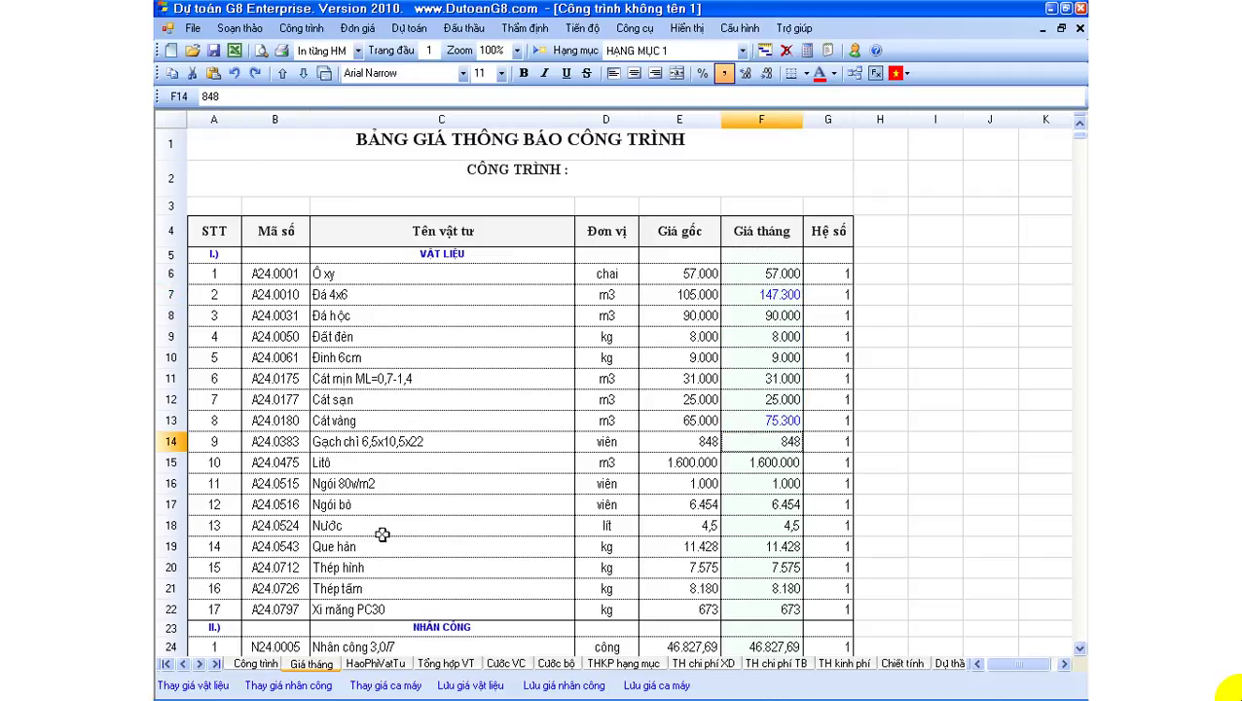
left_click(255, 662)
left_click(406, 390)
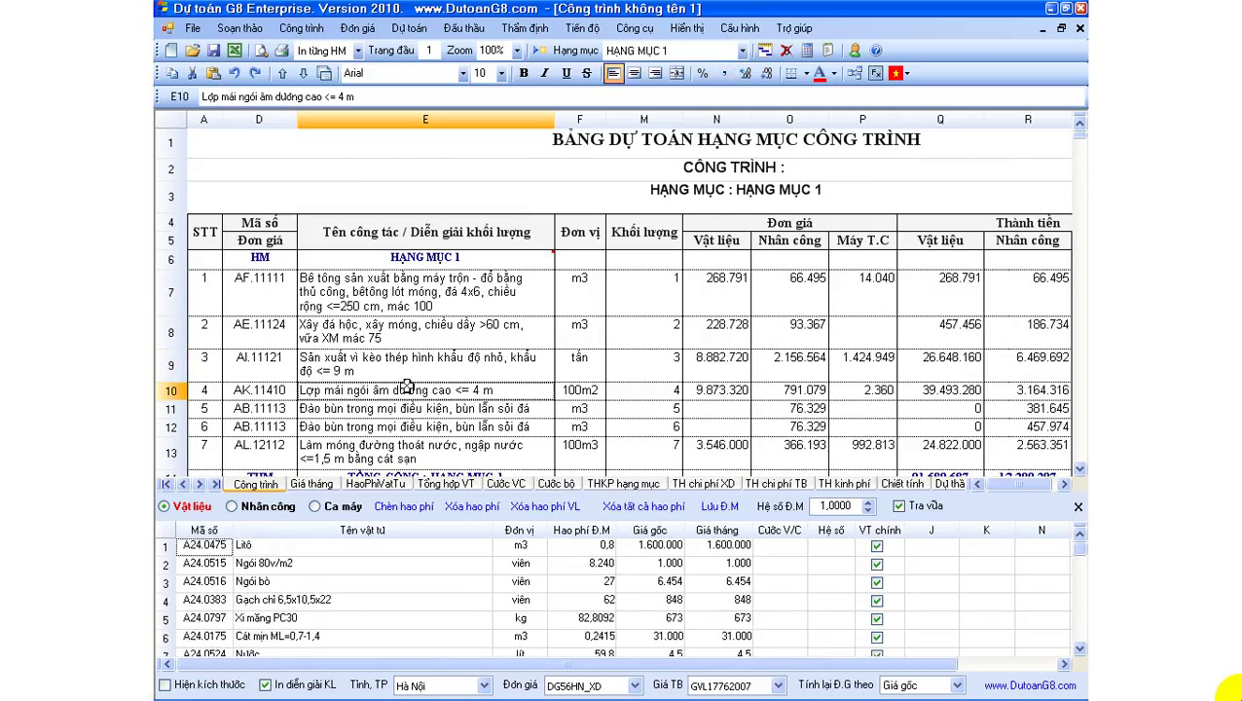
Select cell D7 in the blank Công trình không tên 2 estimate and open the Công trình menu.
left_click(424, 321)
left_click(430, 297)
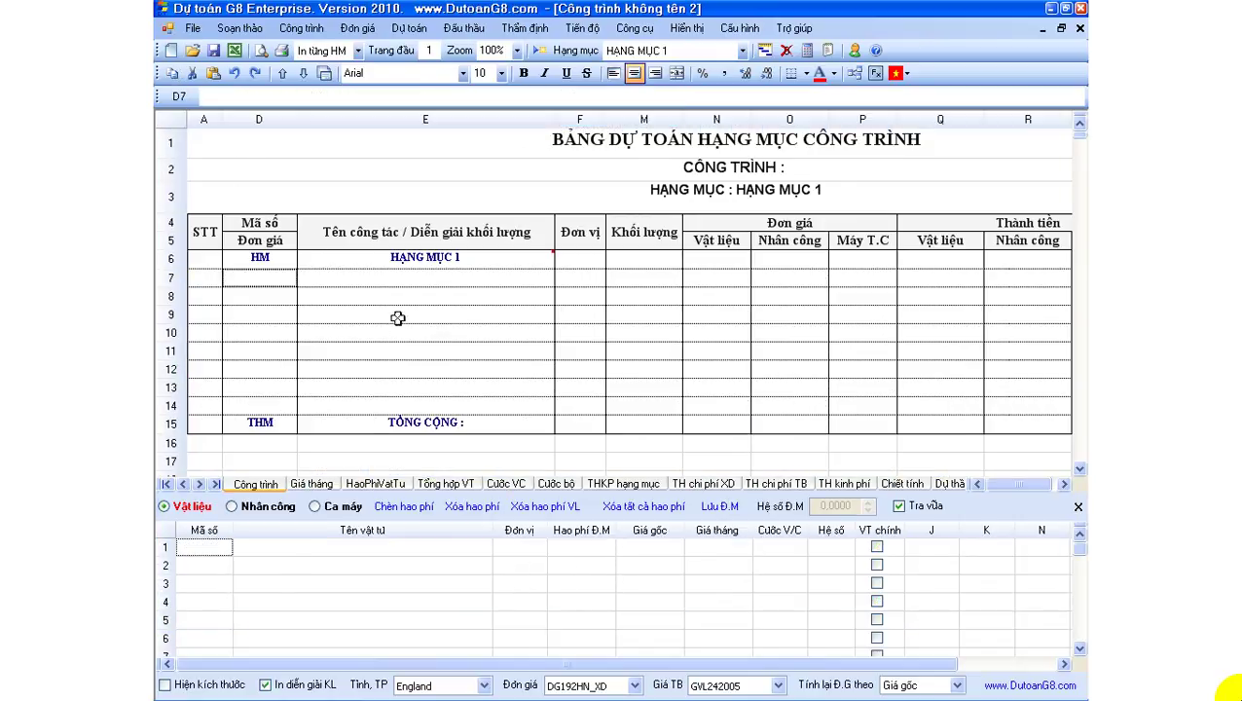
left_click(391, 277)
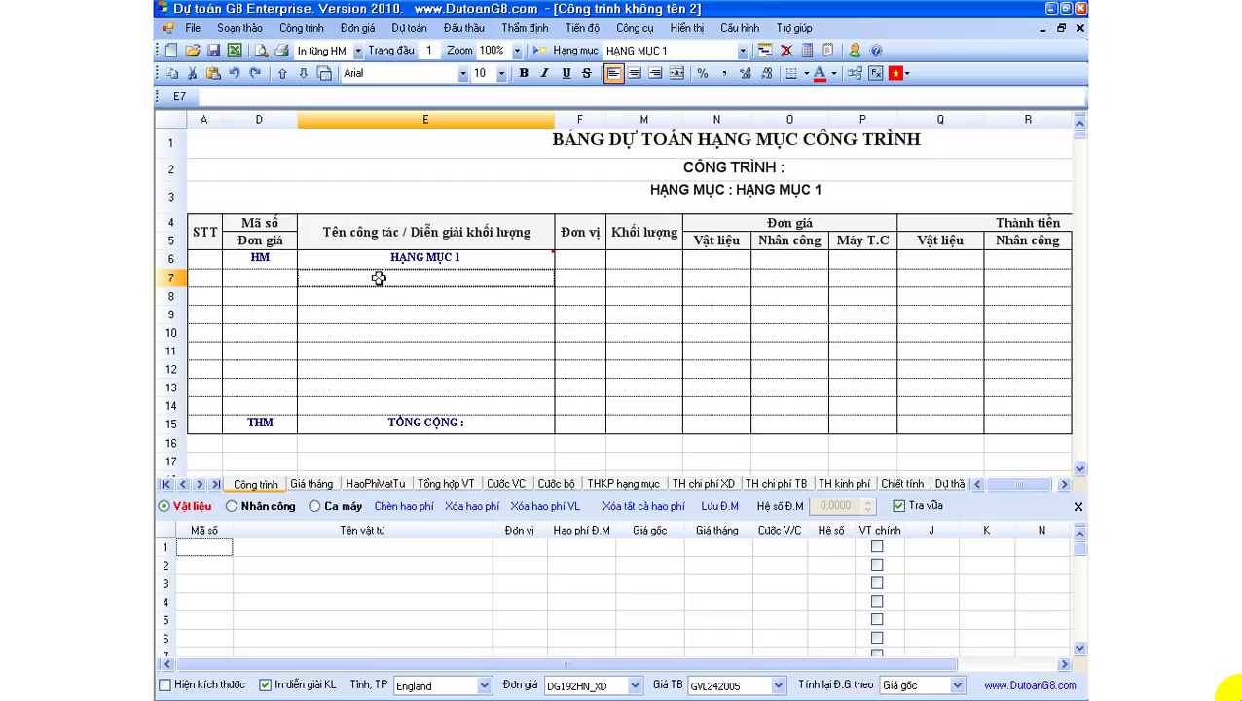
left_click(285, 281)
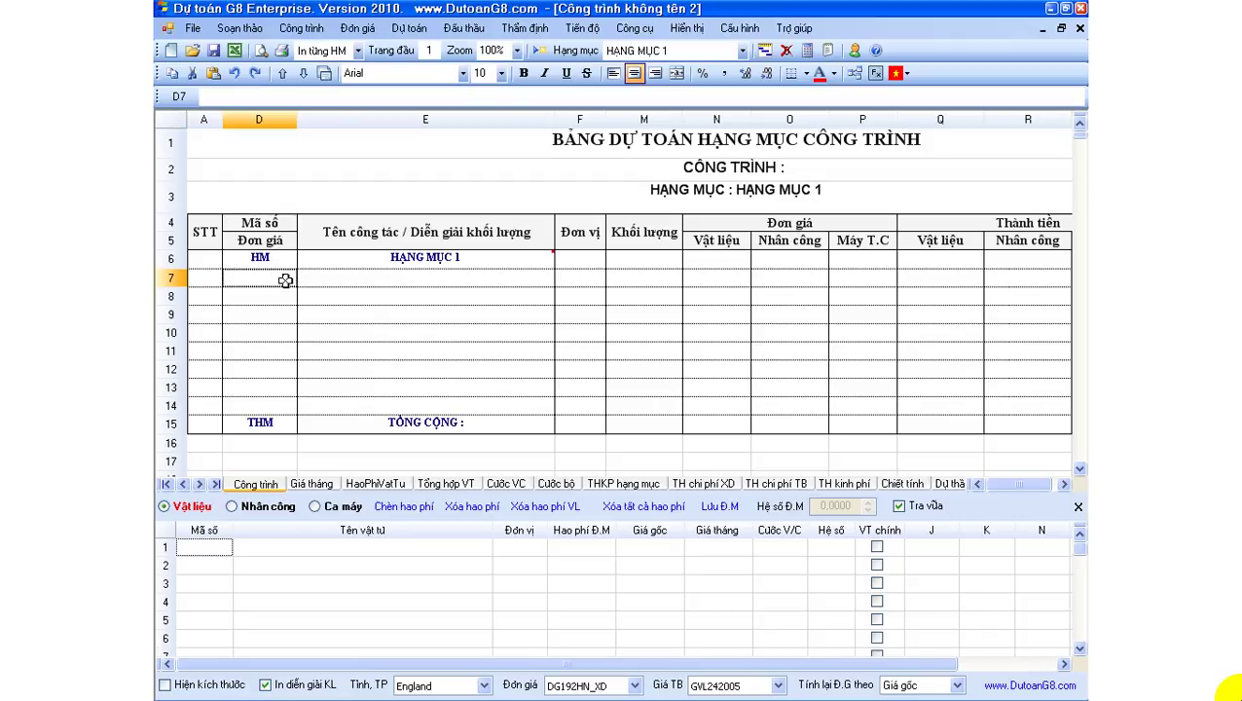
left_click(301, 28)
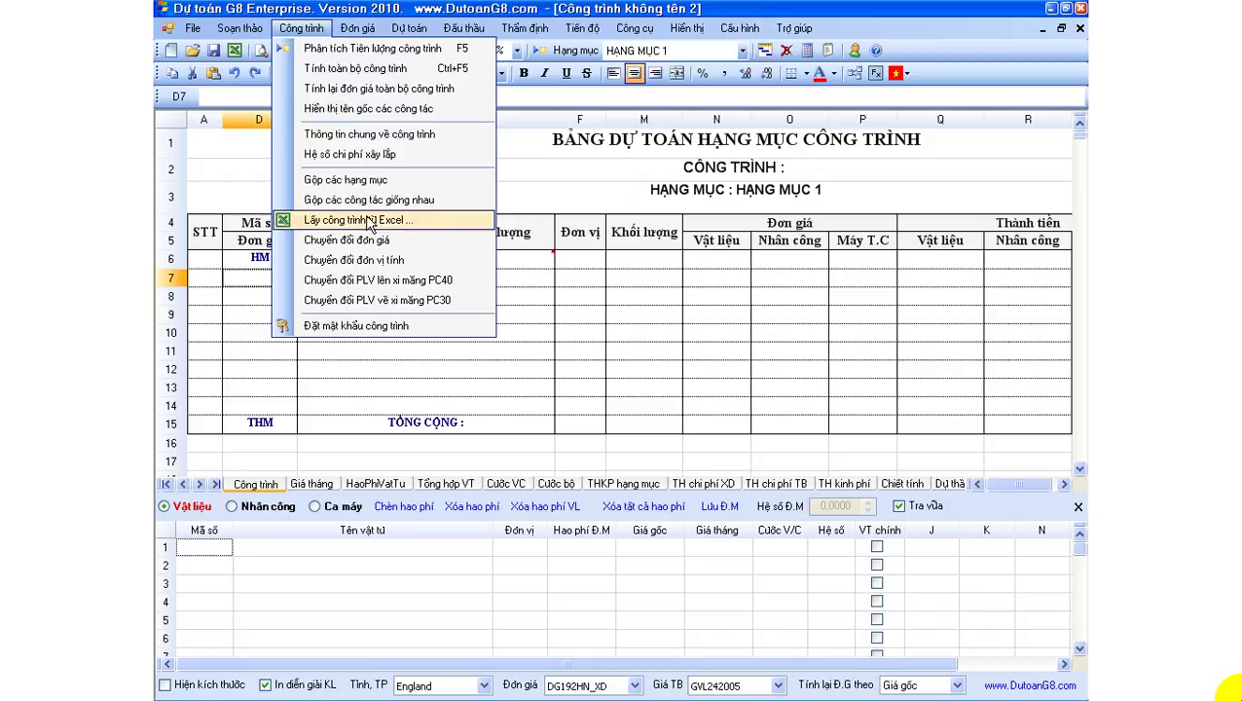
Start Lấy công trình từ Excel and preview MauDuToan 97-2007.xls in Excel, dismissing its warnings.
left_click(369, 222)
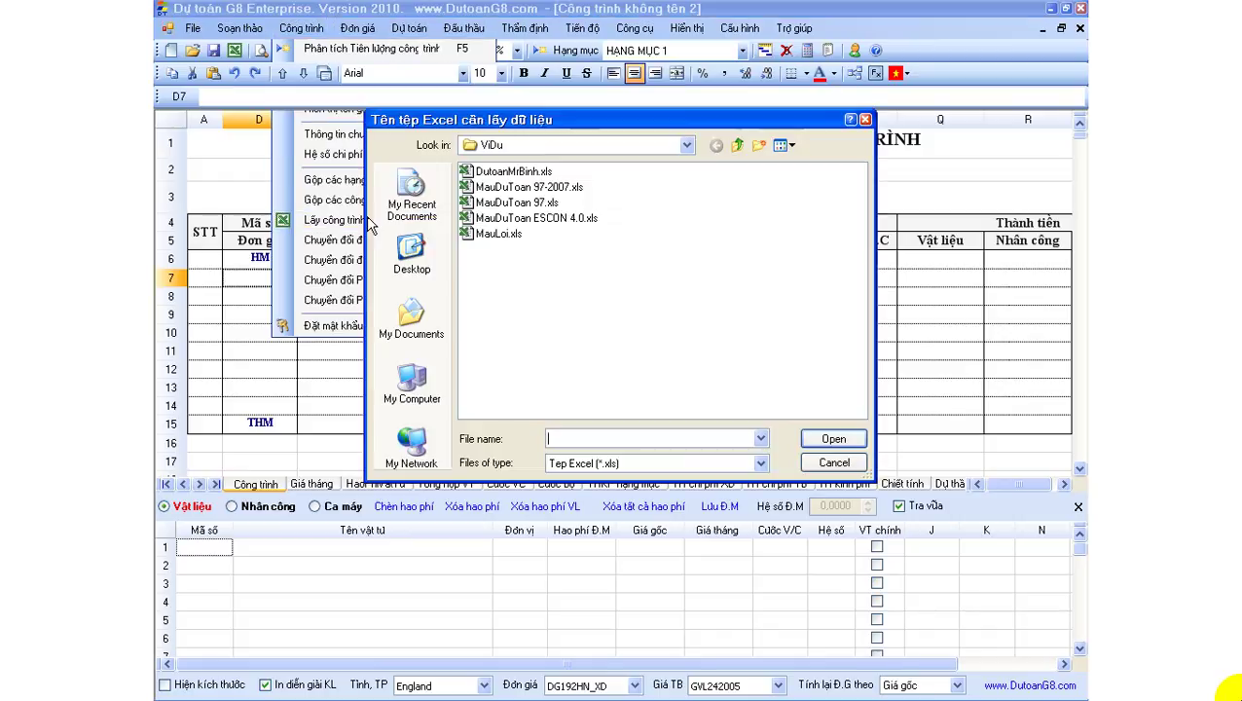
right_click(558, 187)
left_click(591, 223)
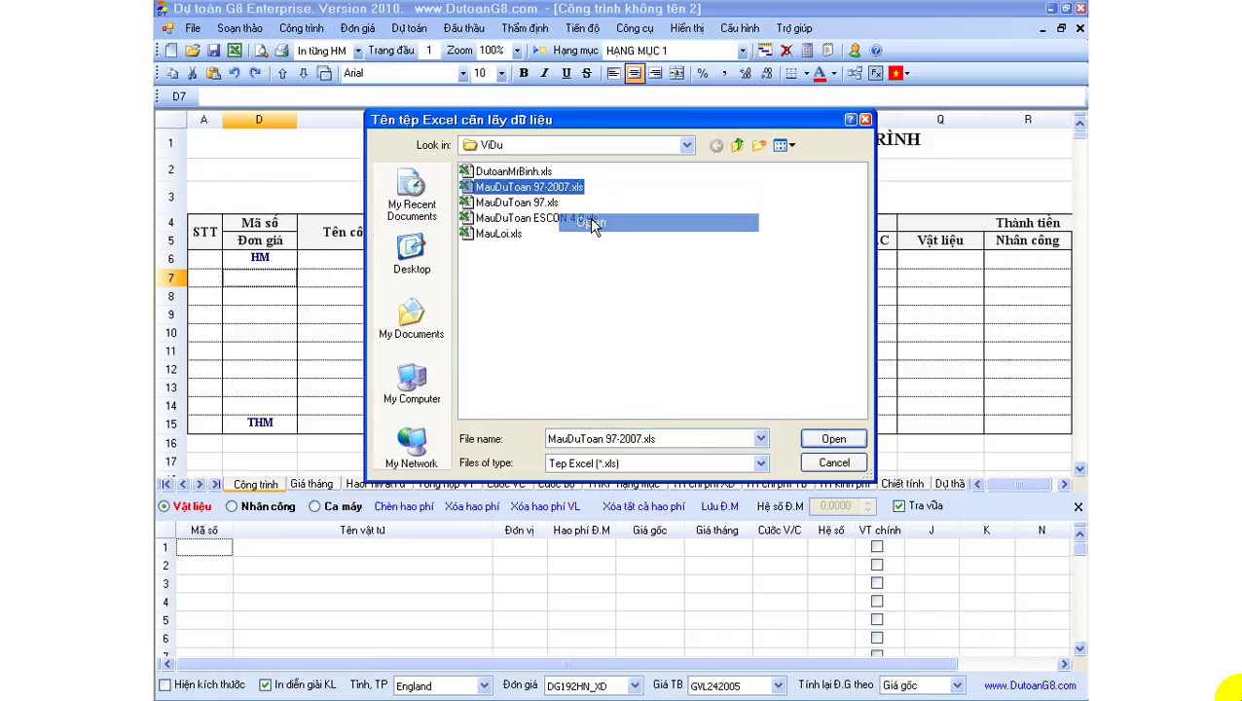
left_click(635, 413)
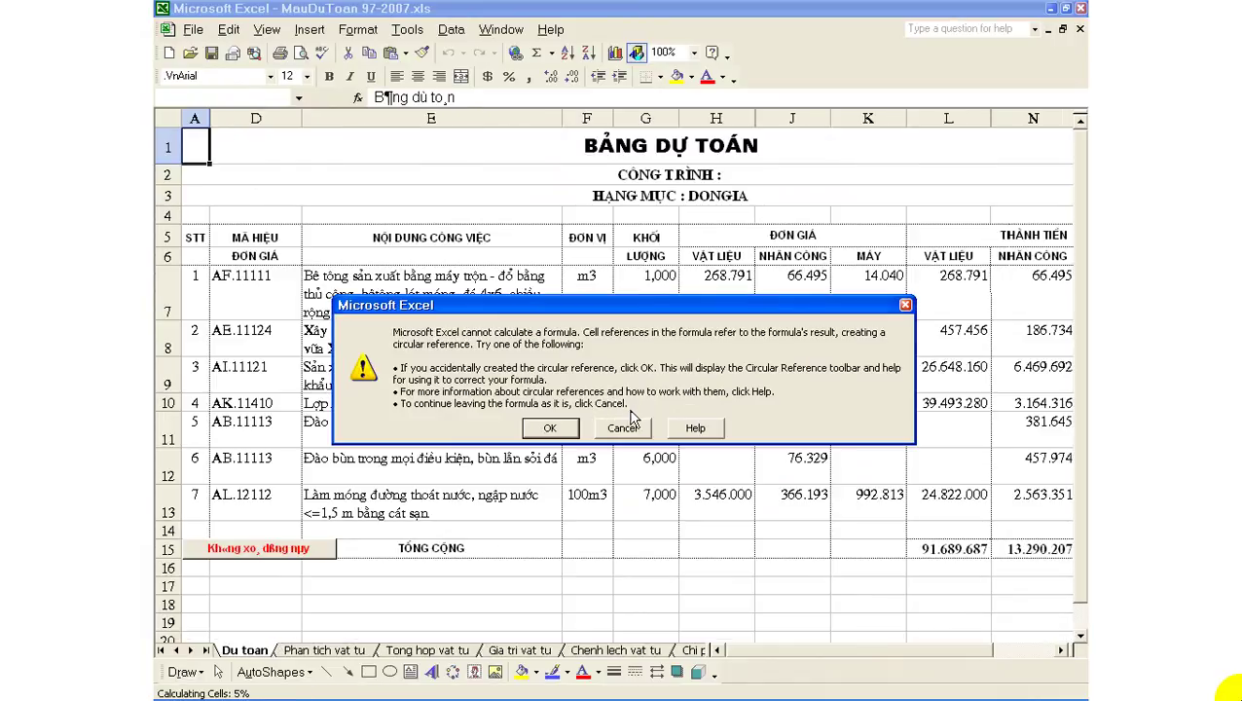
left_click(623, 428)
left_click(486, 341)
left_click(392, 294)
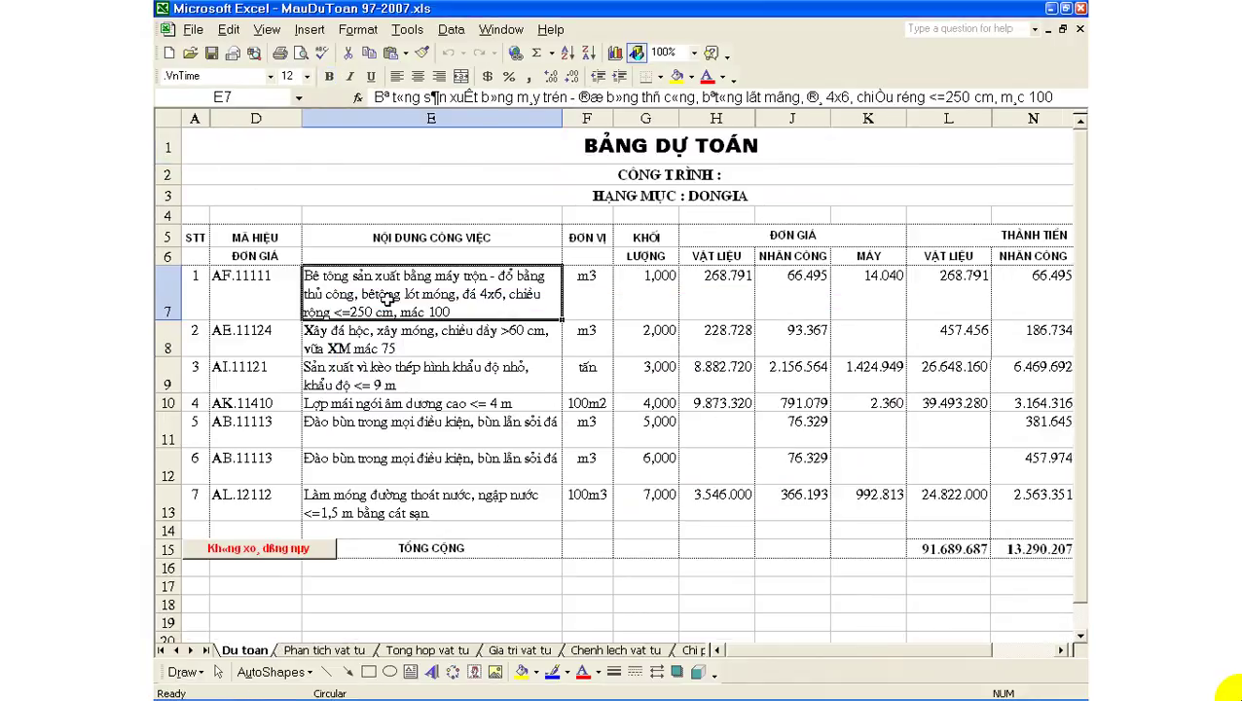
Back in G8, select MauDuToan 97-2007.xls and open it for import.
key("alt+Tab")
key("Tab")
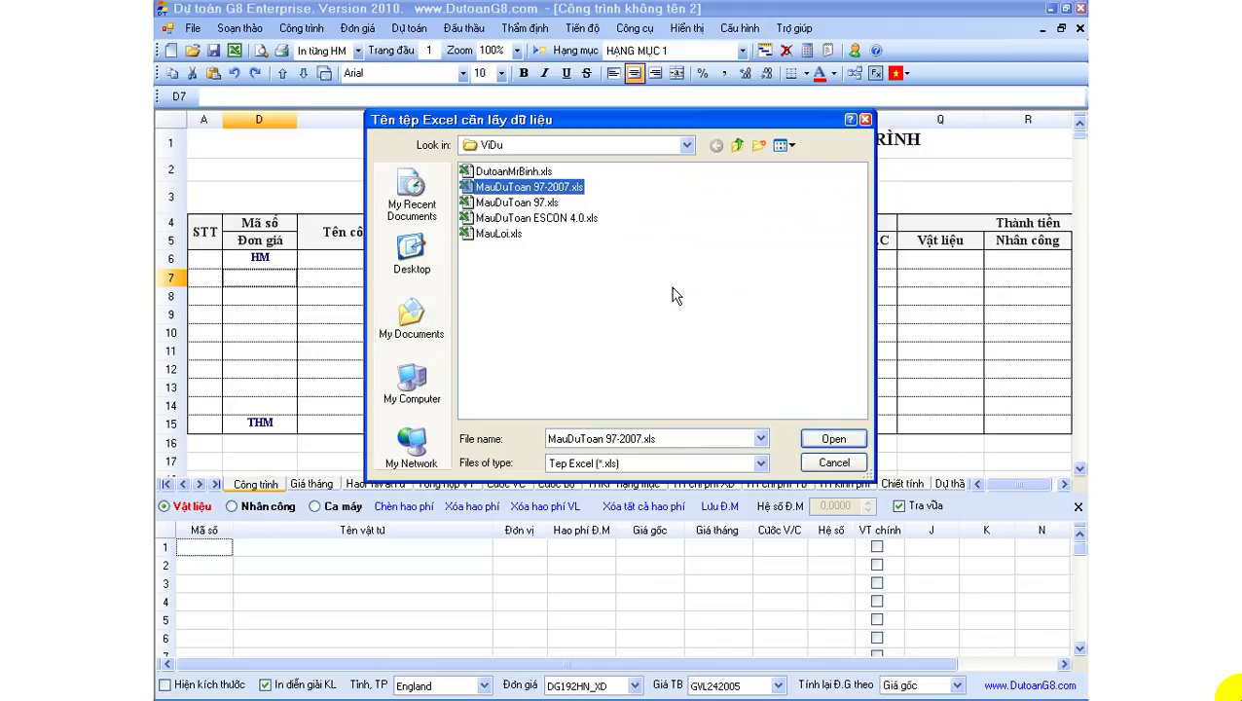
left_click(748, 353)
left_click(477, 193)
left_click(824, 445)
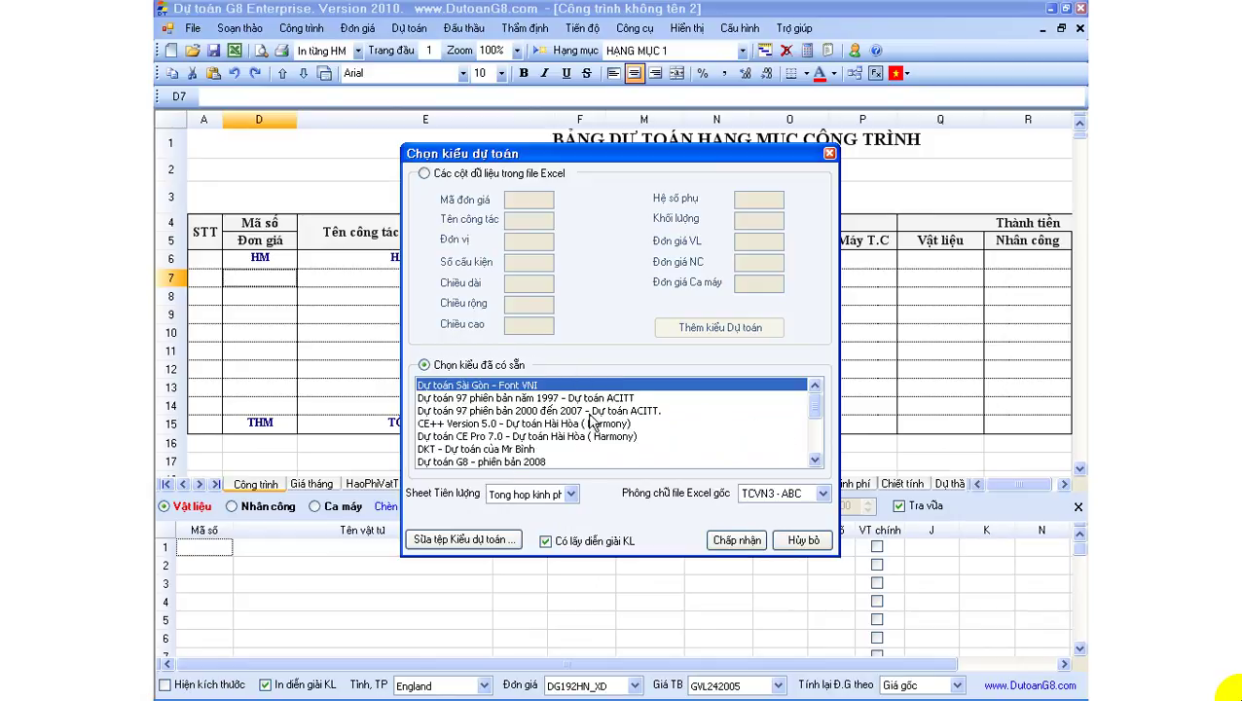
Pick the 2000–2007 ACITT format, then switch to 'Các cột dữ liệu trong file Excel' mapping.
left_click(552, 398)
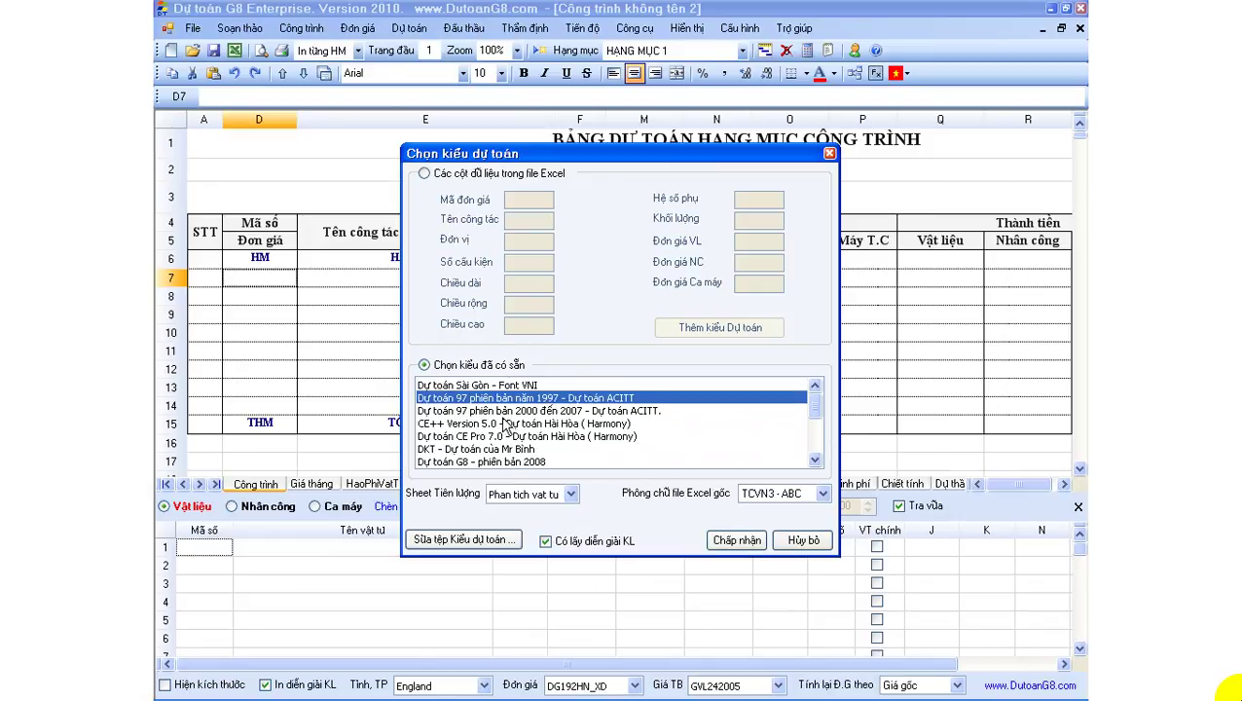
left_click(499, 411)
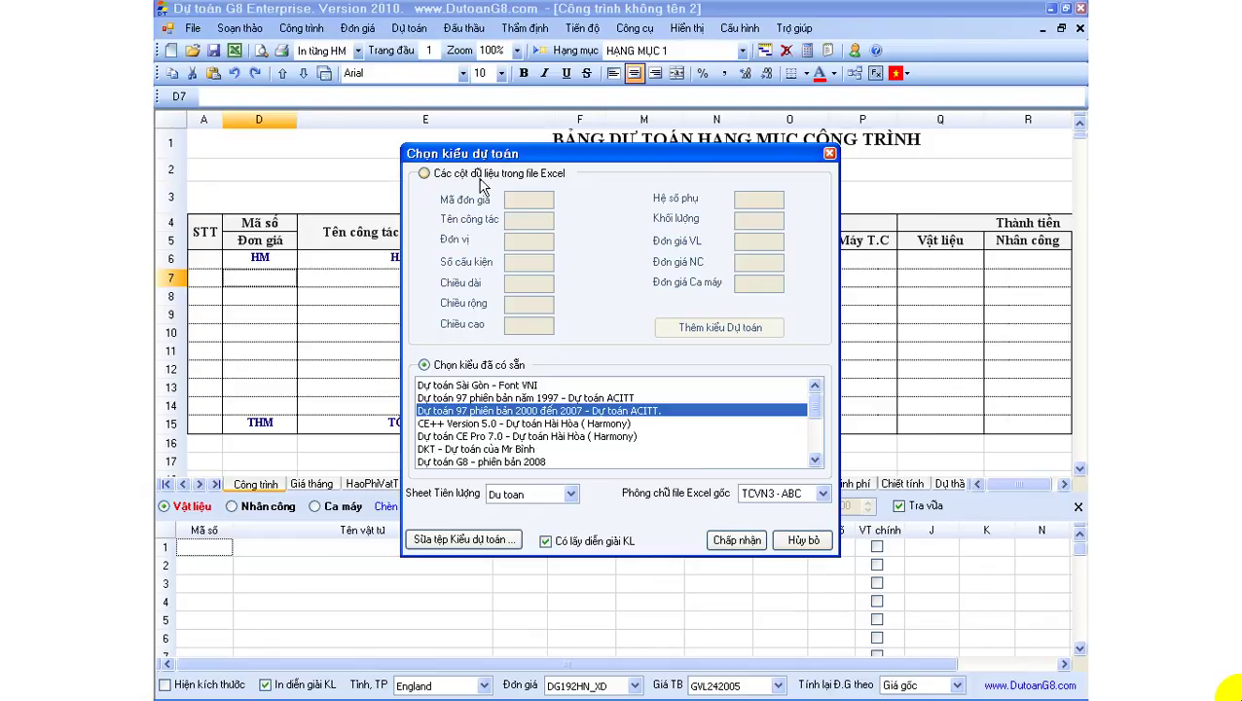
left_click(543, 177)
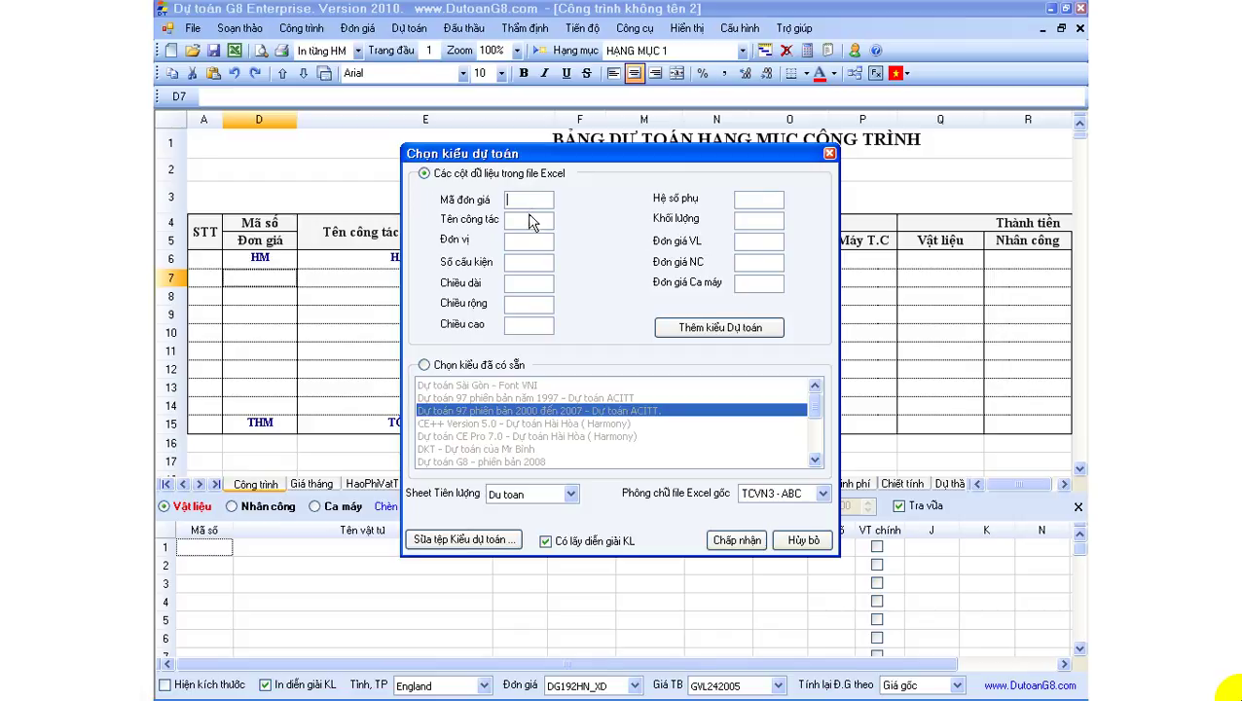
key("alt+Tab")
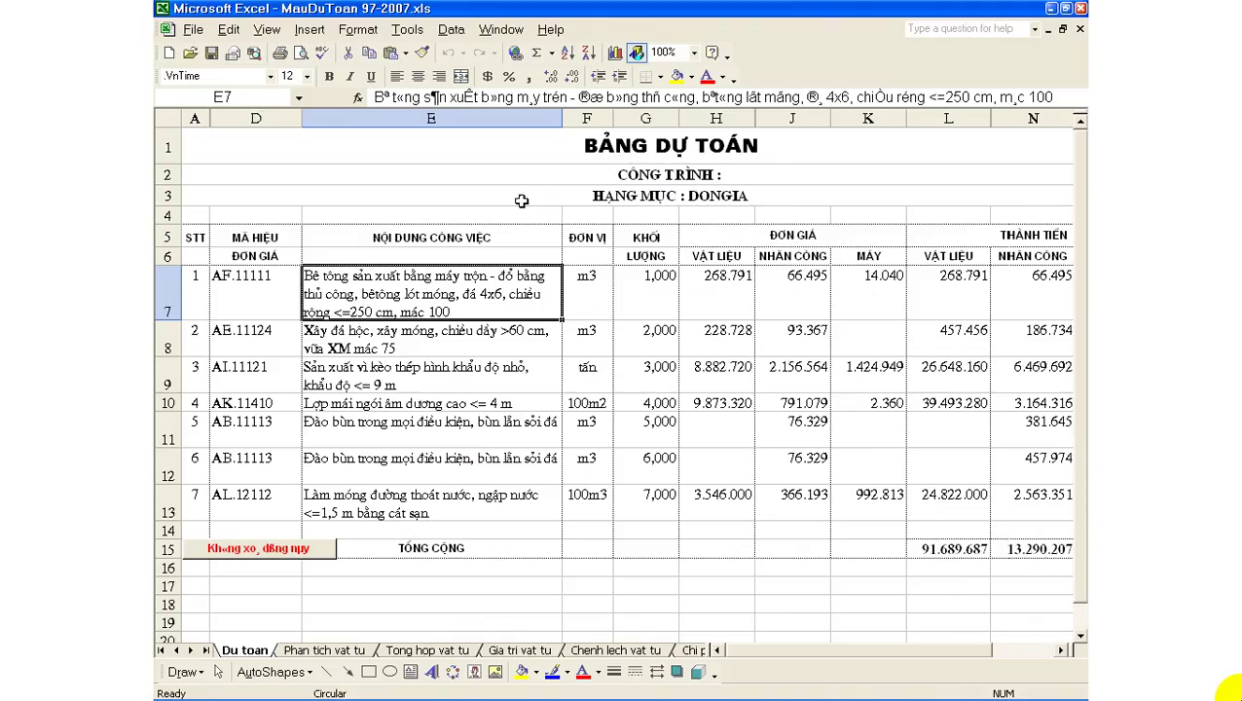
Inspect Excel columns D–F to confirm price codes in D and work descriptions in E.
left_click(257, 117)
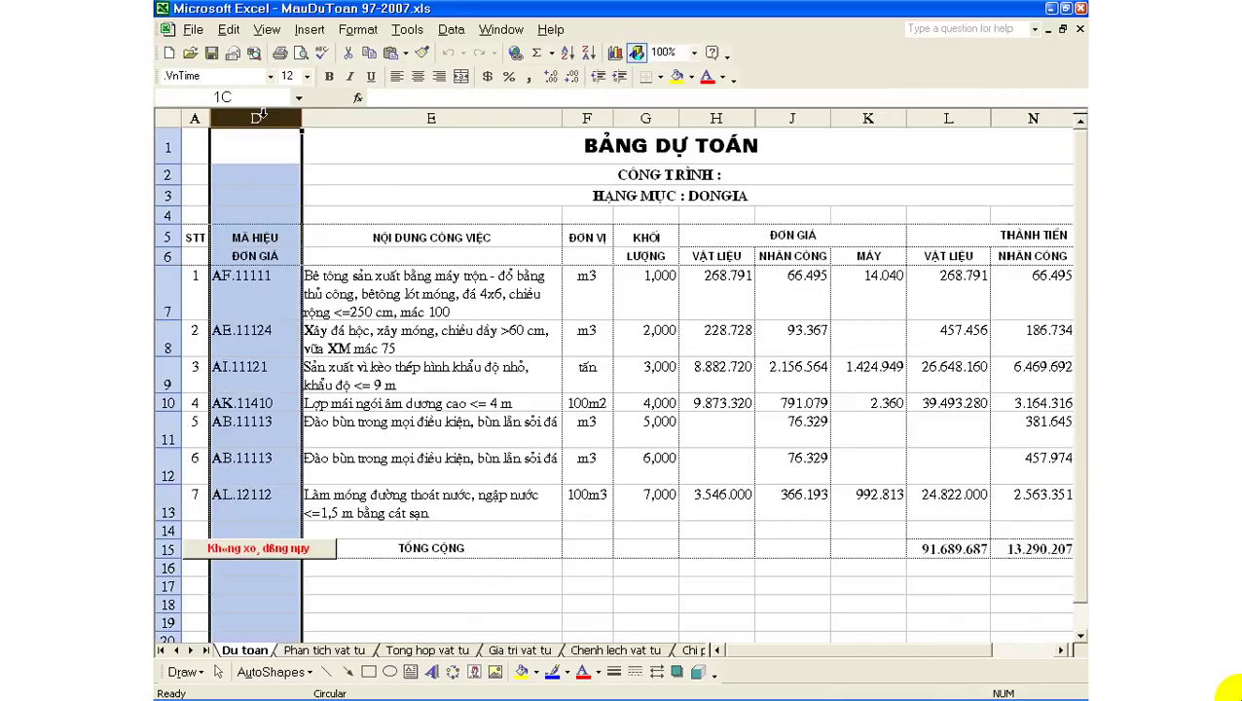
left_click_drag(266, 115, 587, 118)
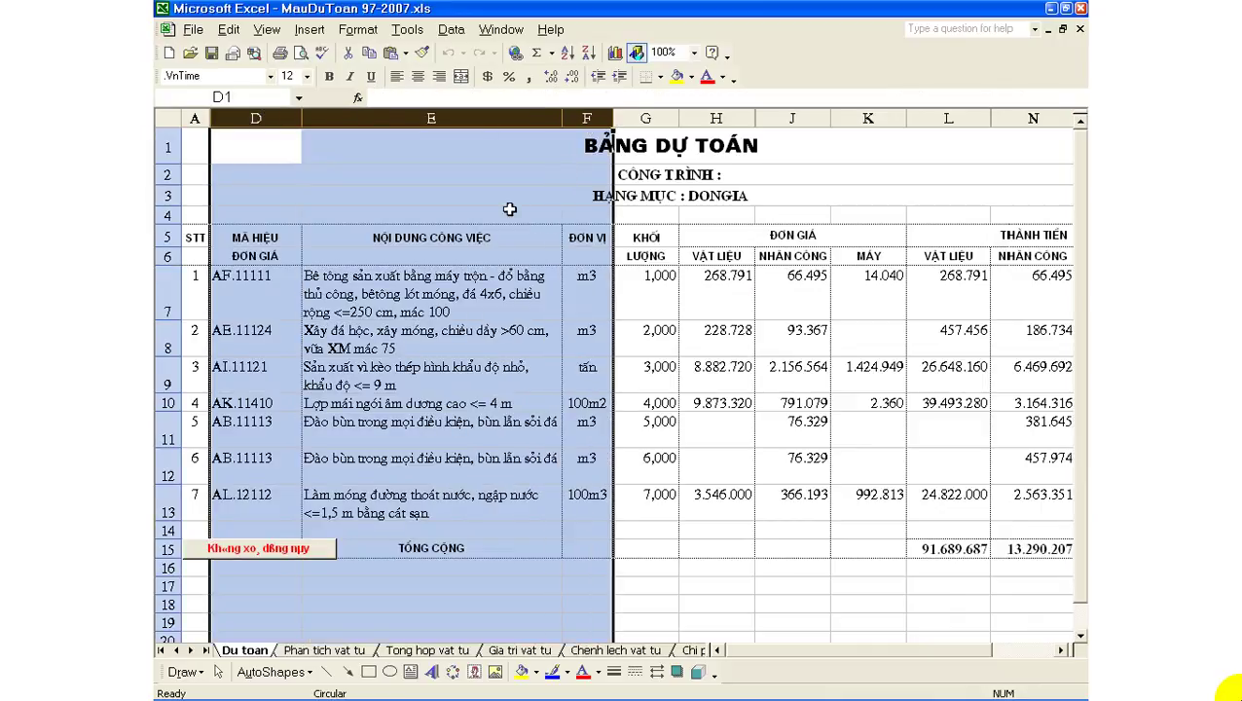
left_click(315, 280)
left_click(593, 297)
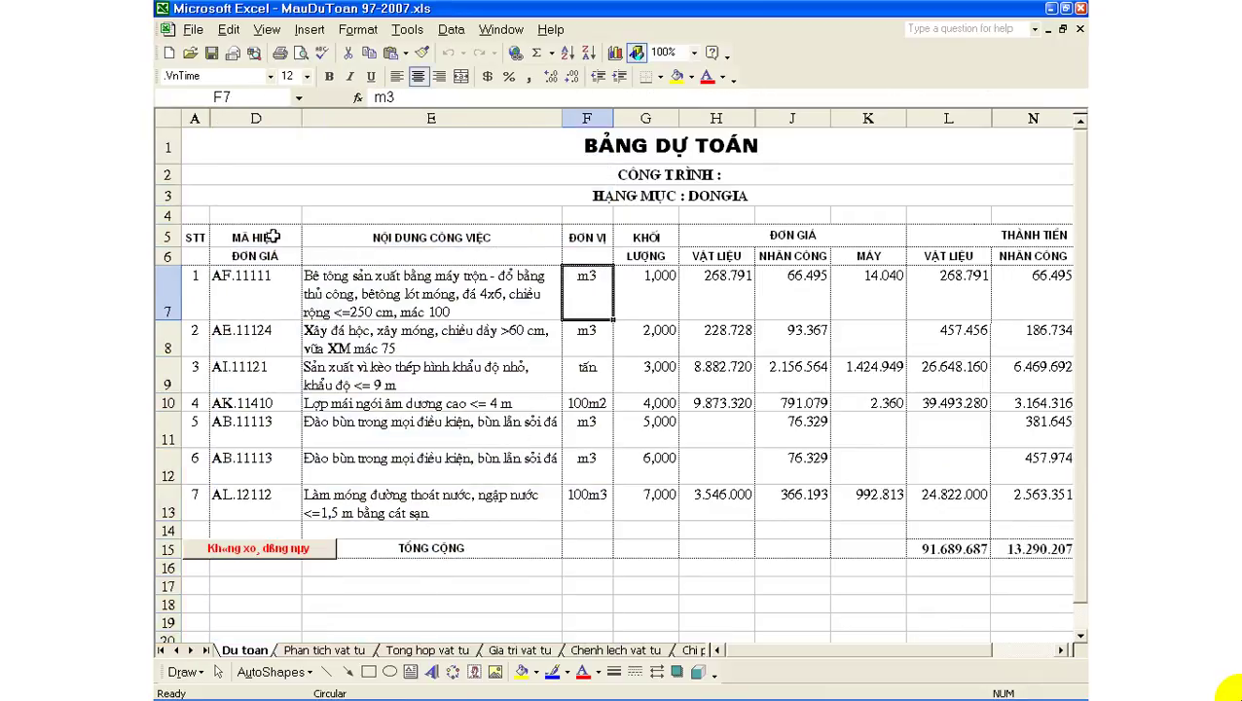
left_click(502, 240)
left_click(598, 251)
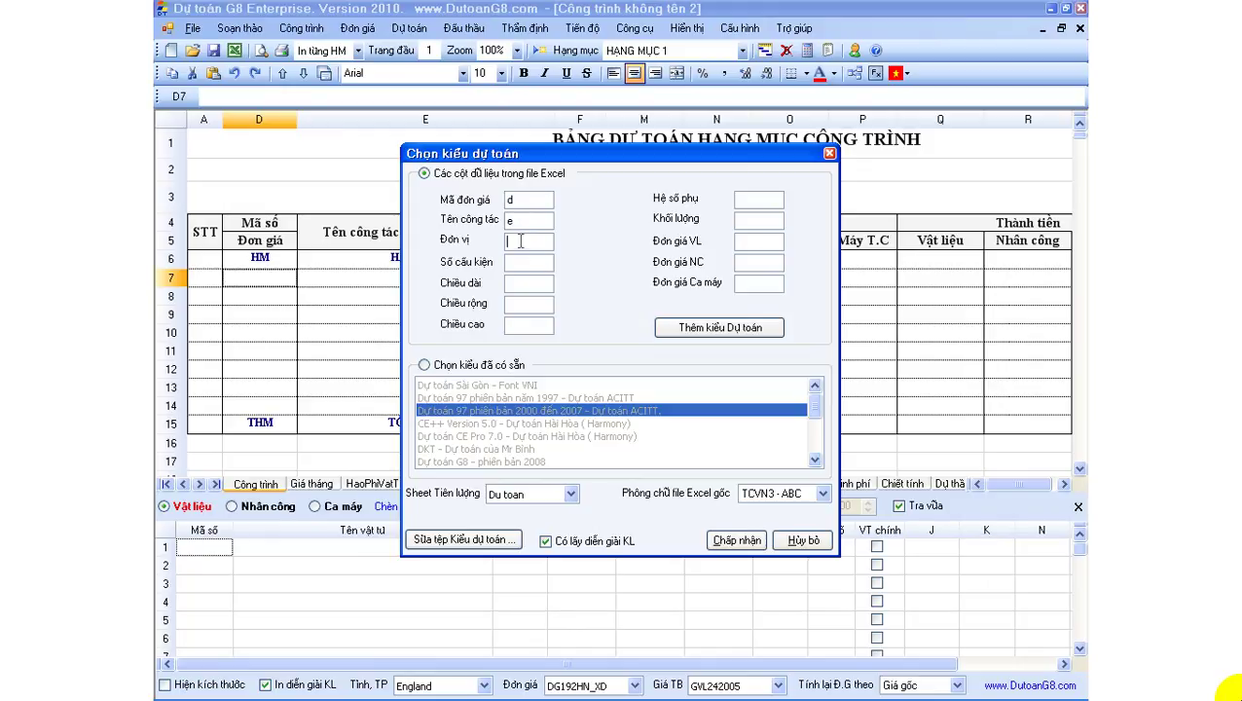
Check quantity column G in Excel and enter f as the Đơn vị column.
key("alt+Tab")
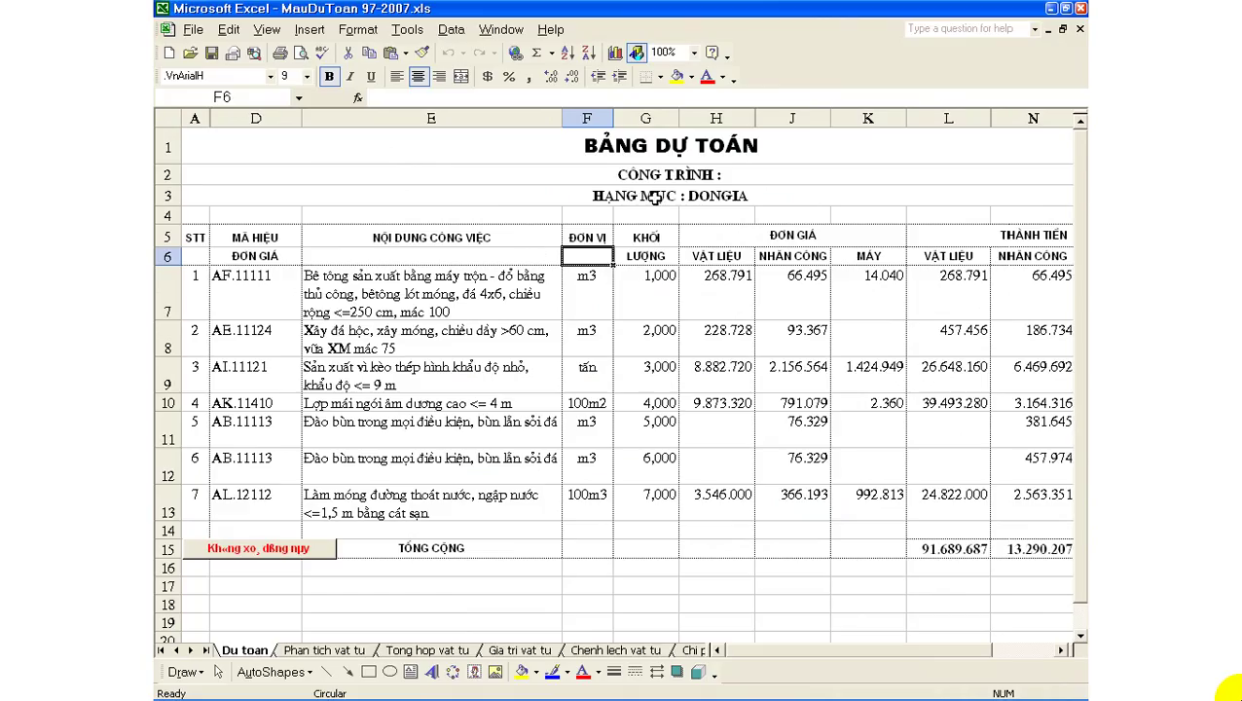
left_click(659, 118)
key("alt+Tab")
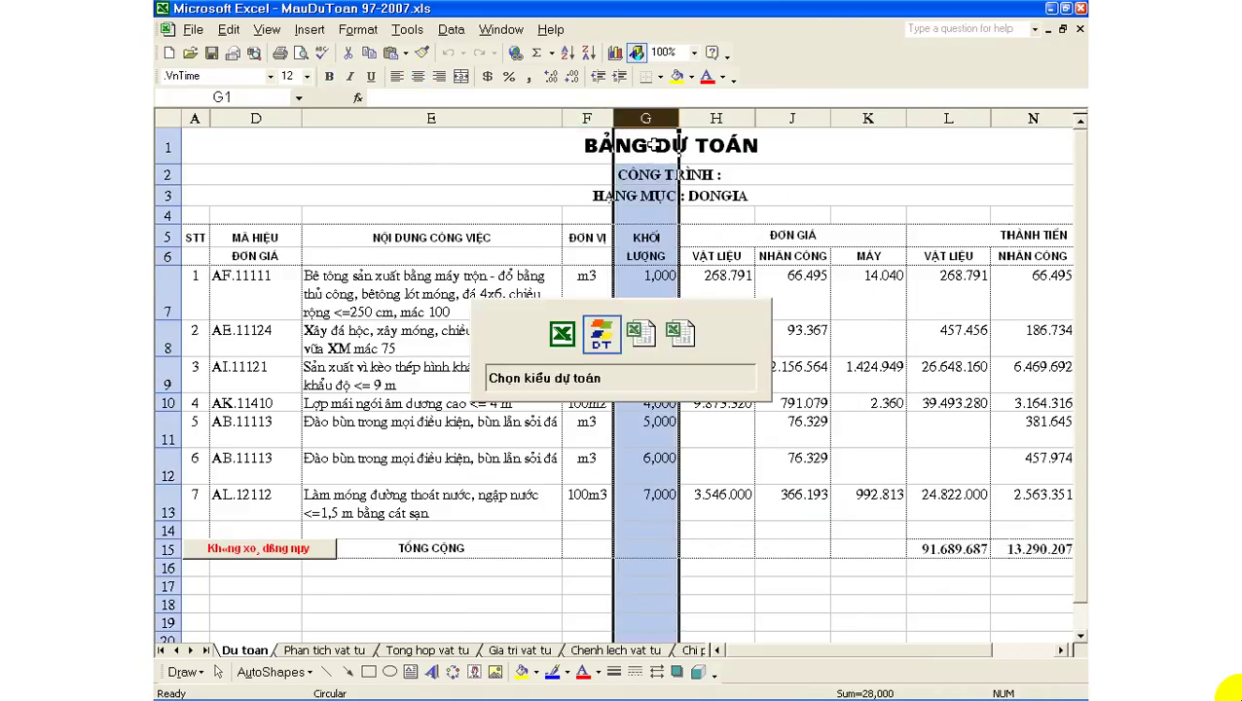
key("Tab")
type("f")
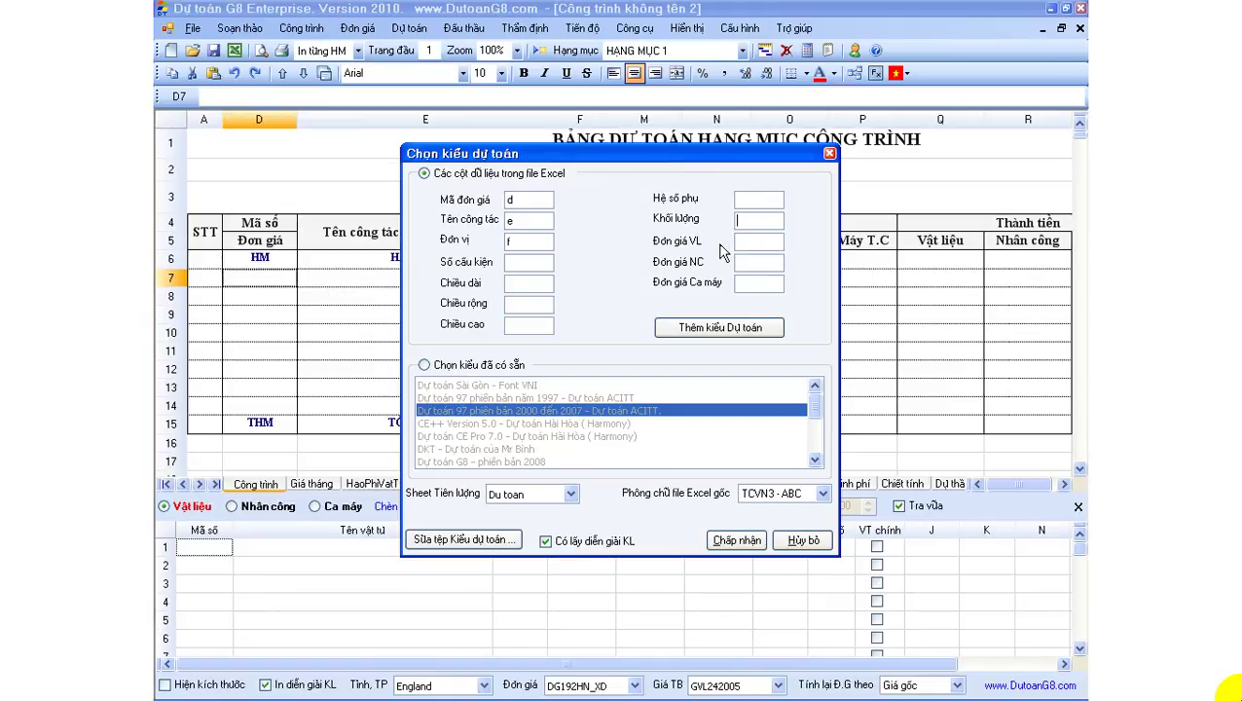
Check unit price columns H–K in Excel, then begin filling the Đơn giá VL field.
key("alt+Tab")
left_click_drag(718, 118, 866, 117)
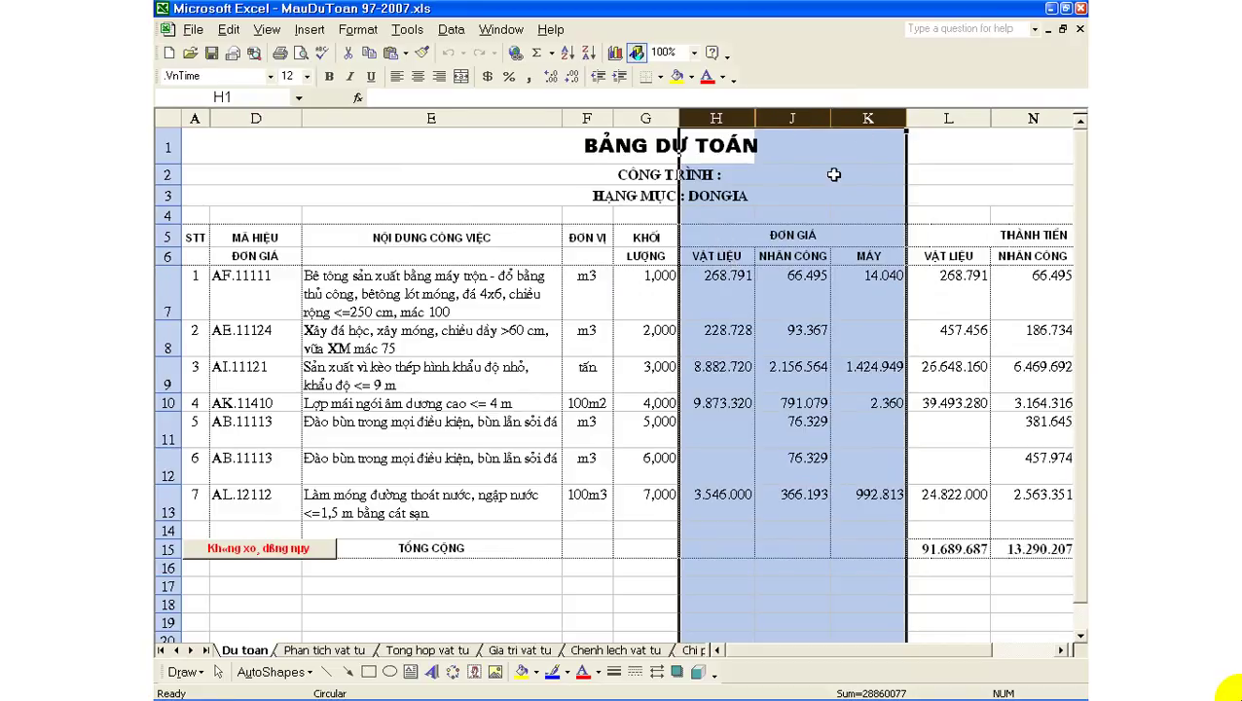
key("alt+Tab")
left_click(758, 241)
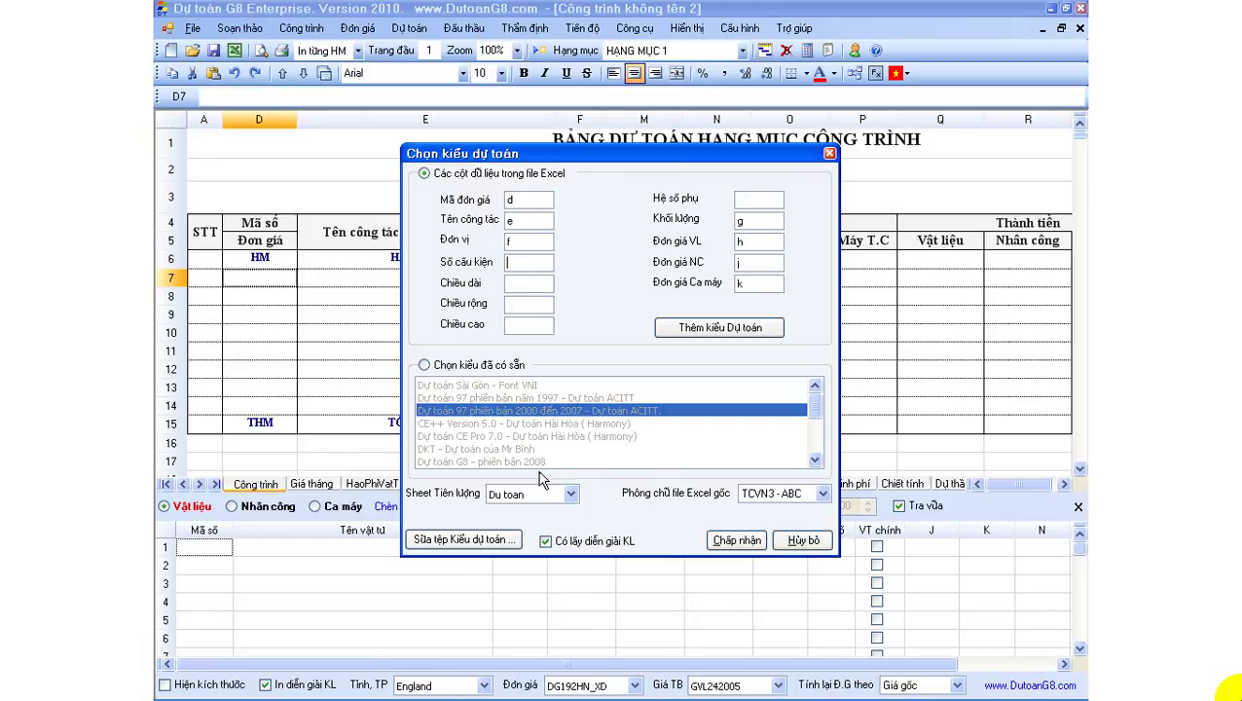
Choose Du toan as the Sheet Tiên lượng for quantities.
left_click(536, 495)
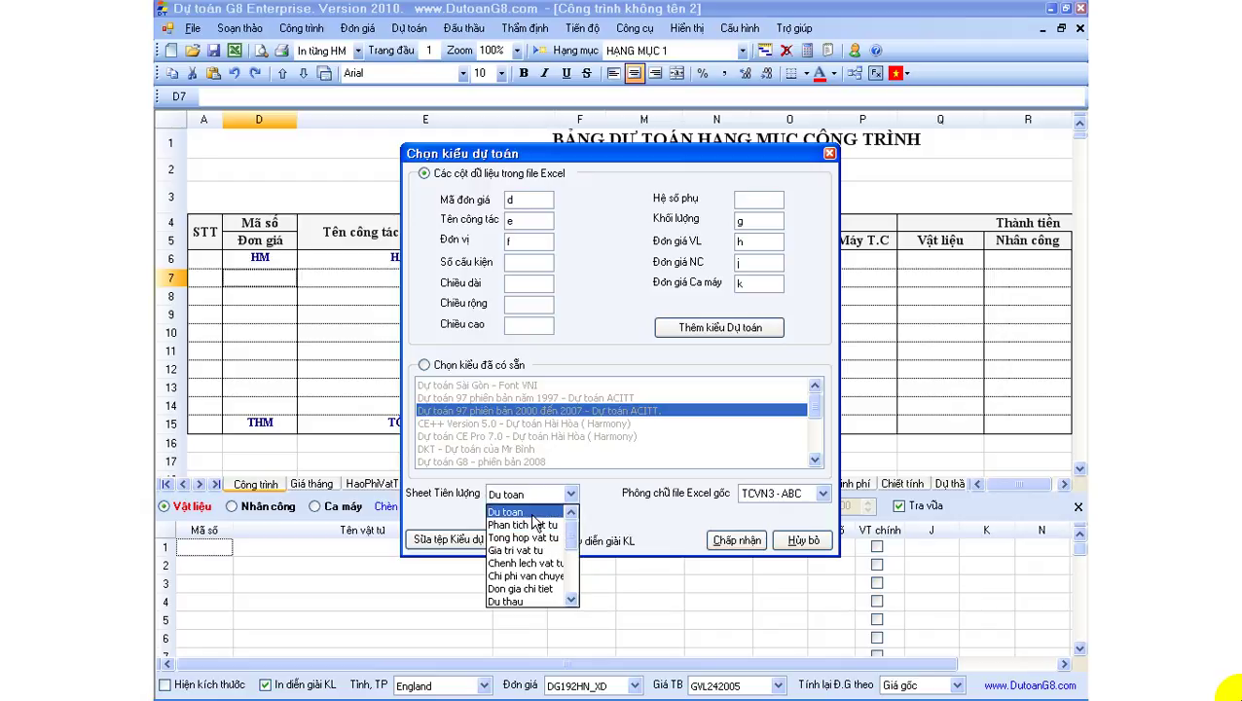
scroll(572, 538, "down", 3)
scroll(572, 538, "up", 3)
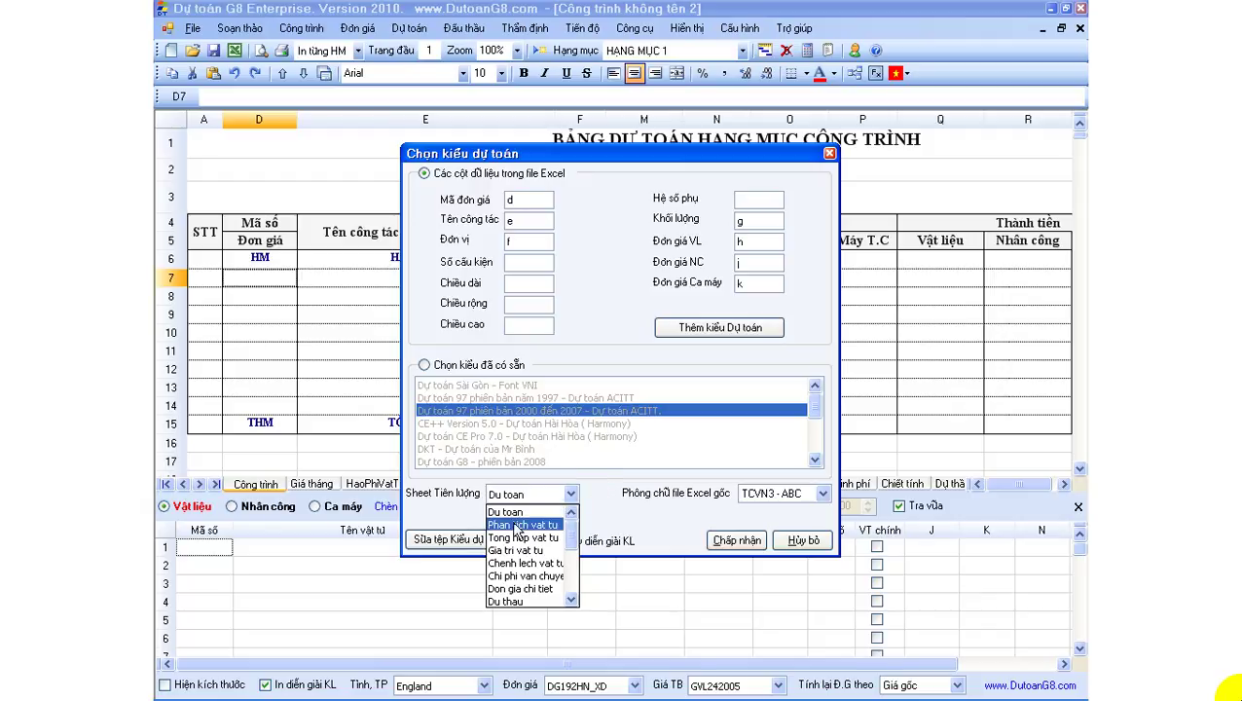
left_click(623, 526)
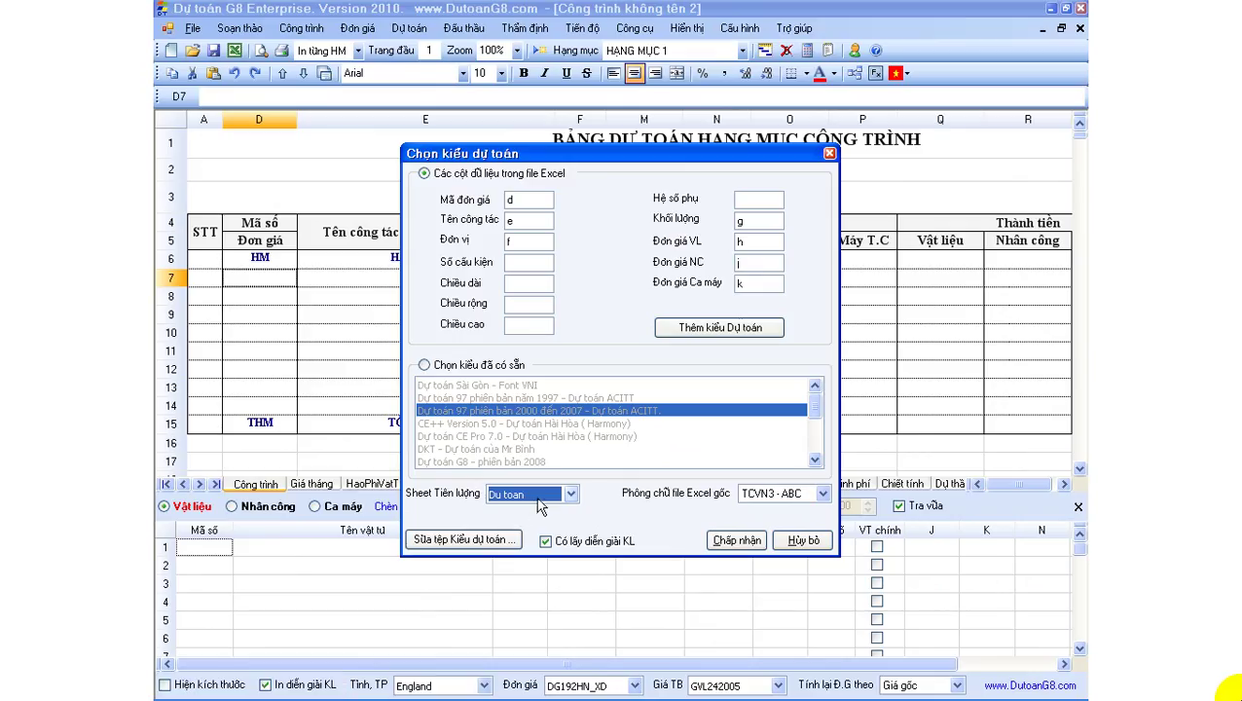
left_click(540, 498)
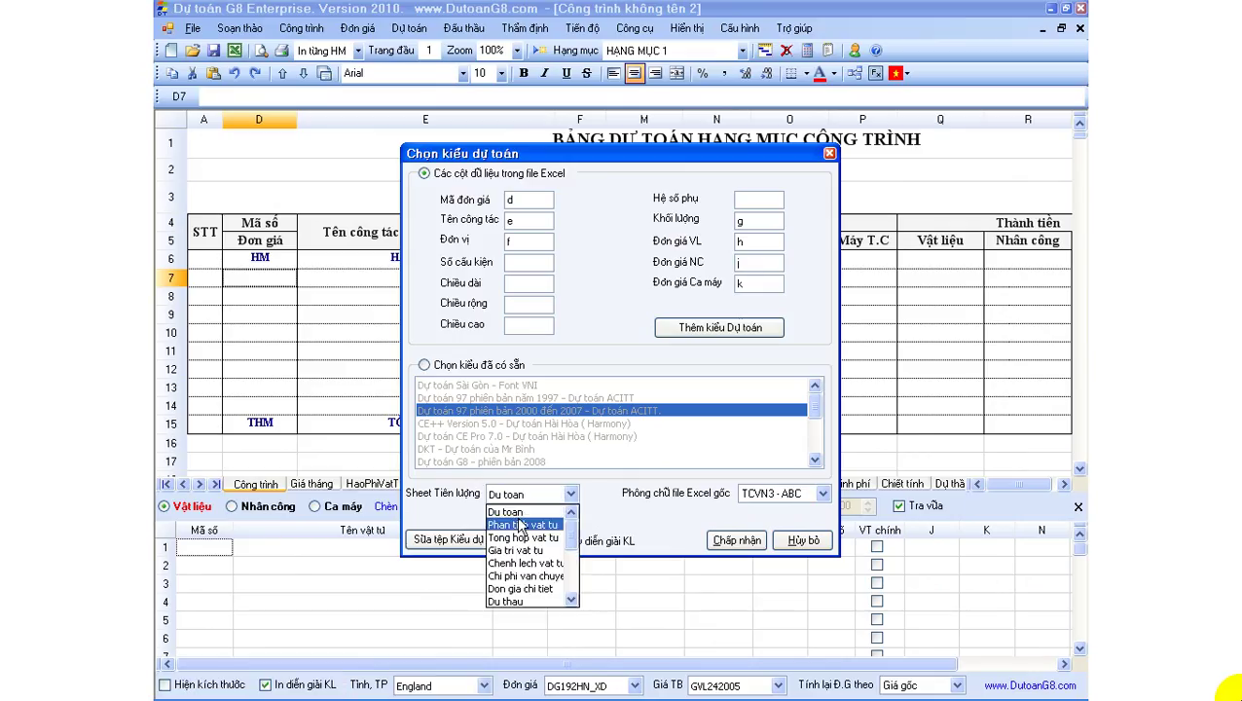
left_click(513, 512)
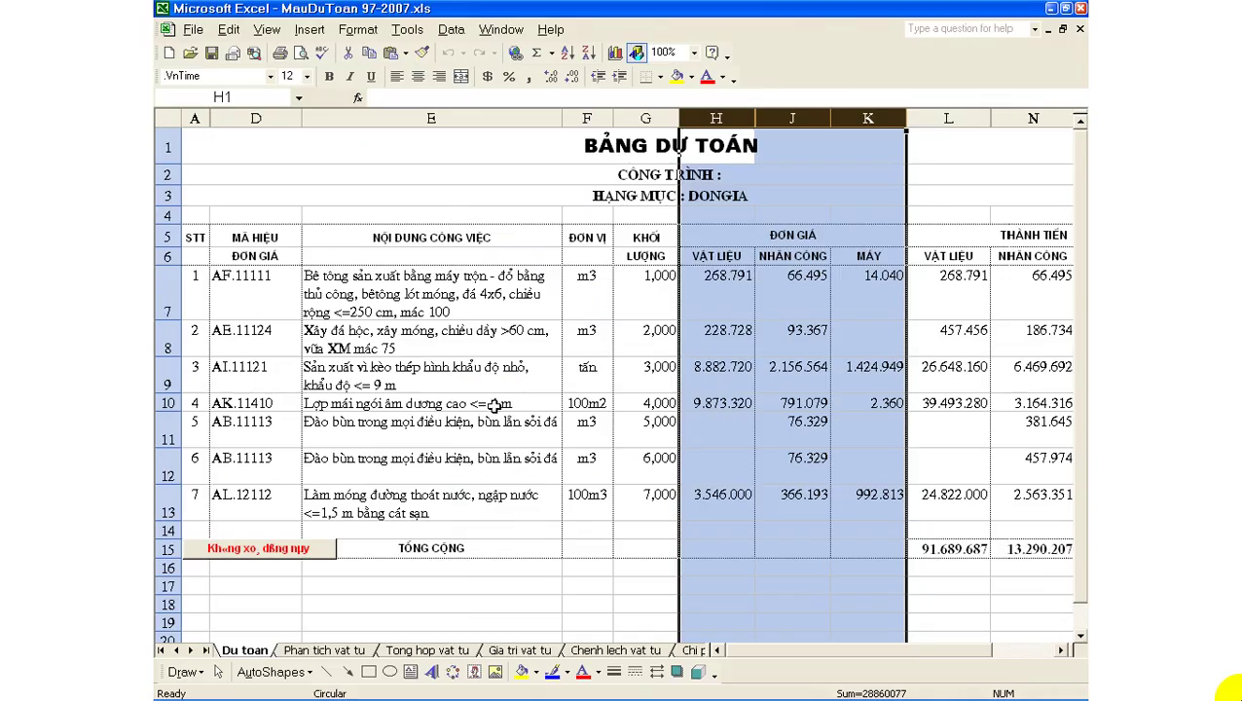
Verify the work descriptions in rows 7–12 and the quantity in G8 in Excel.
left_click(463, 290)
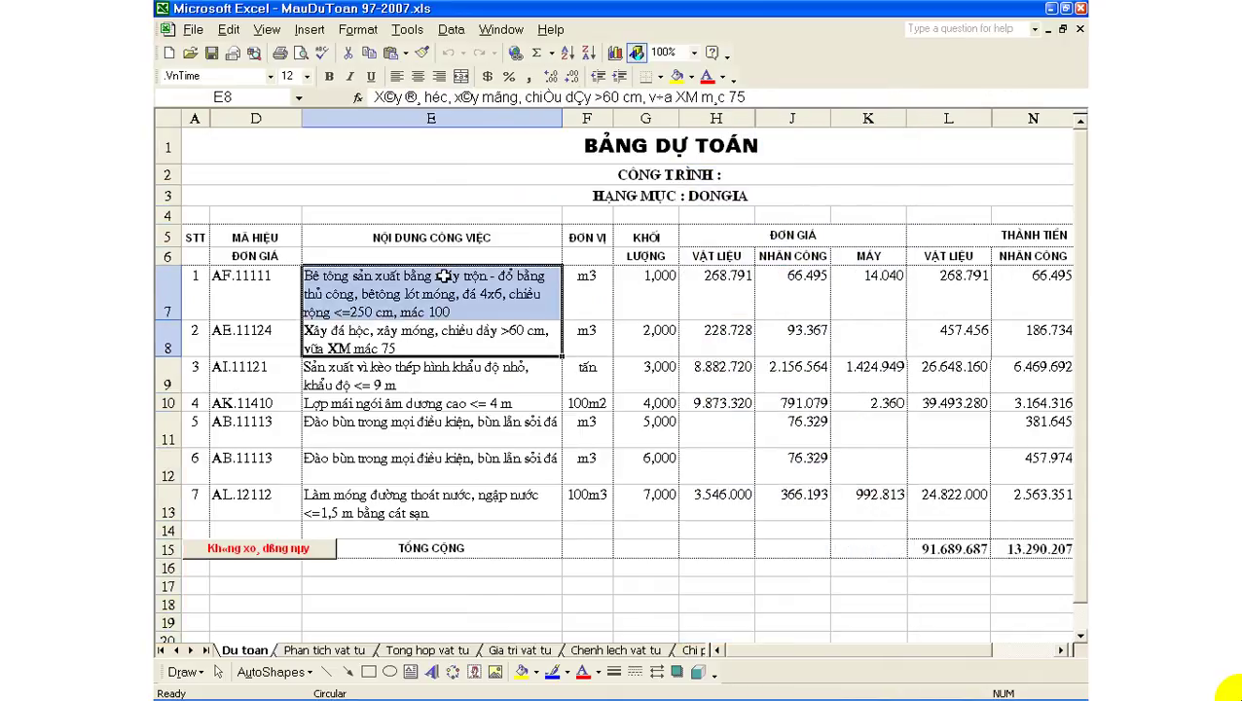
left_click_drag(373, 290, 414, 456)
left_click(392, 329)
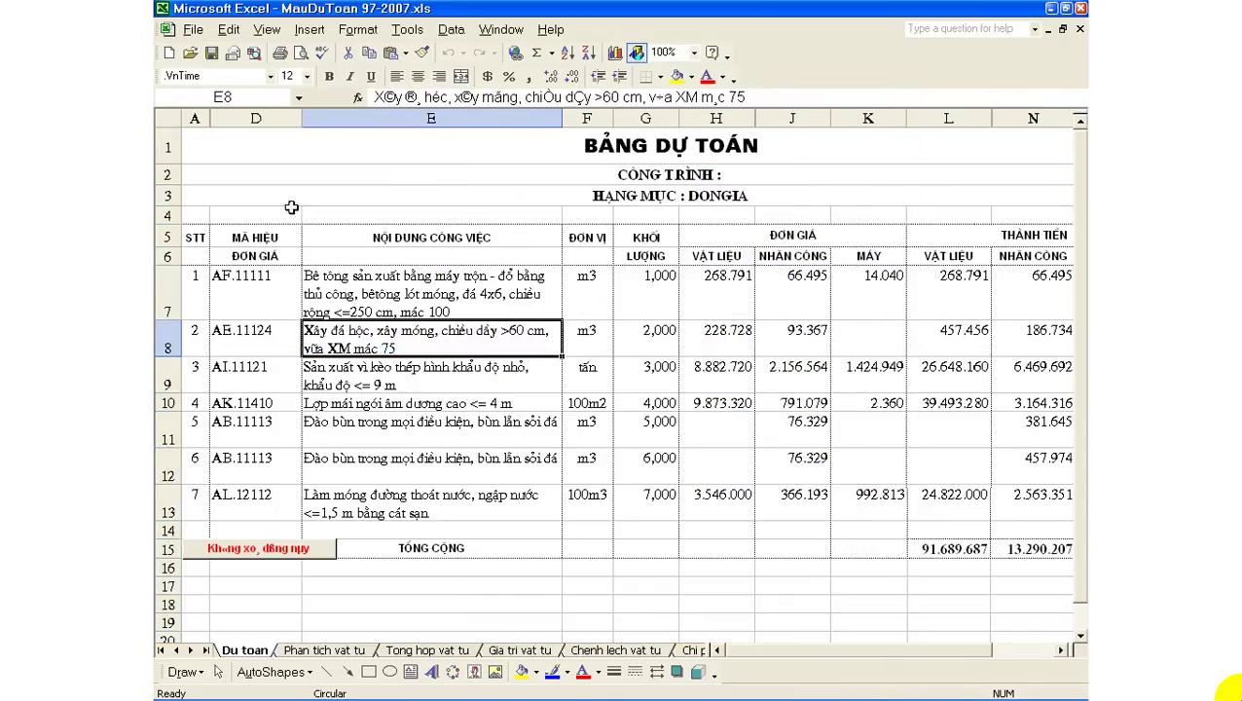
left_click(405, 237)
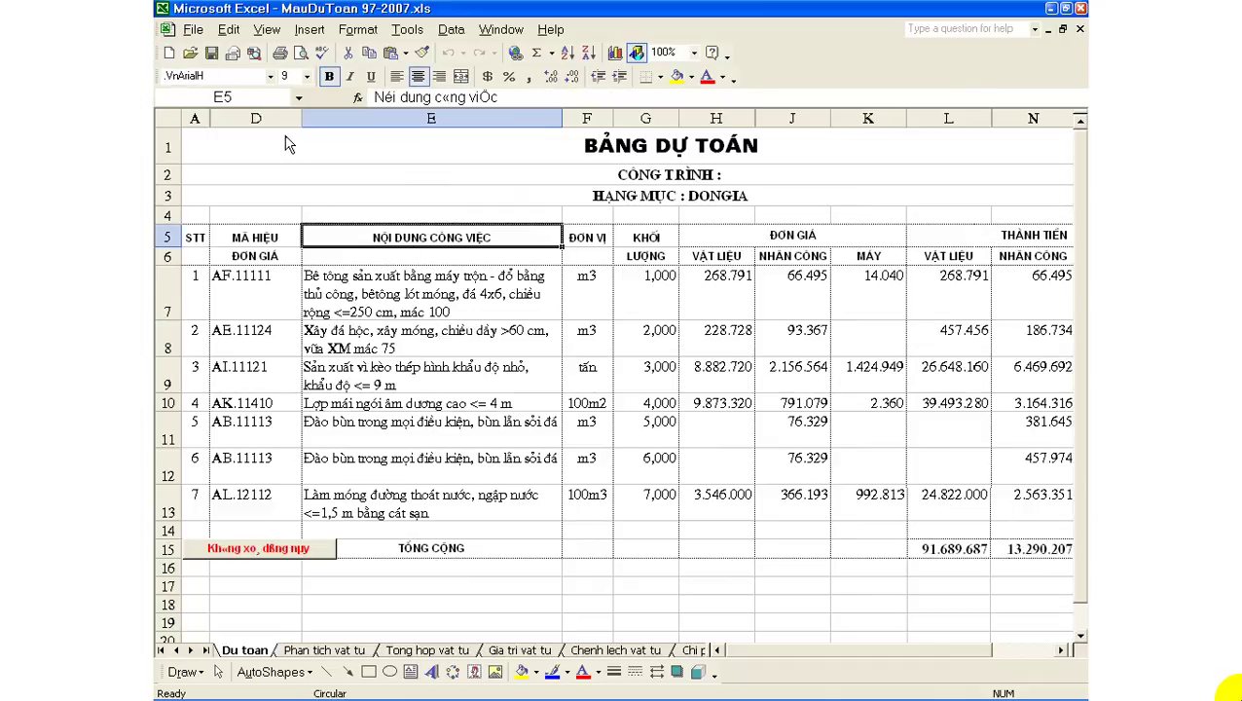
left_click(659, 348)
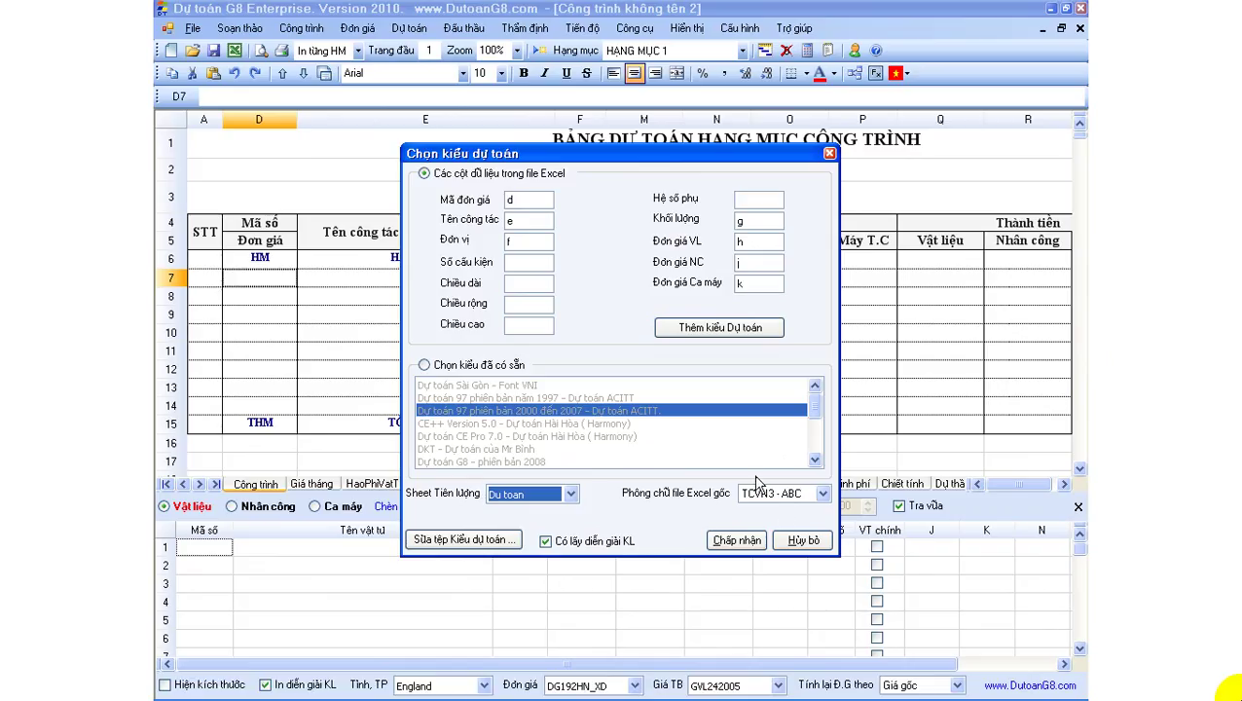
Keep TCVN3 - ABC as the source Excel font while rechecking the work descriptions.
left_click(779, 497)
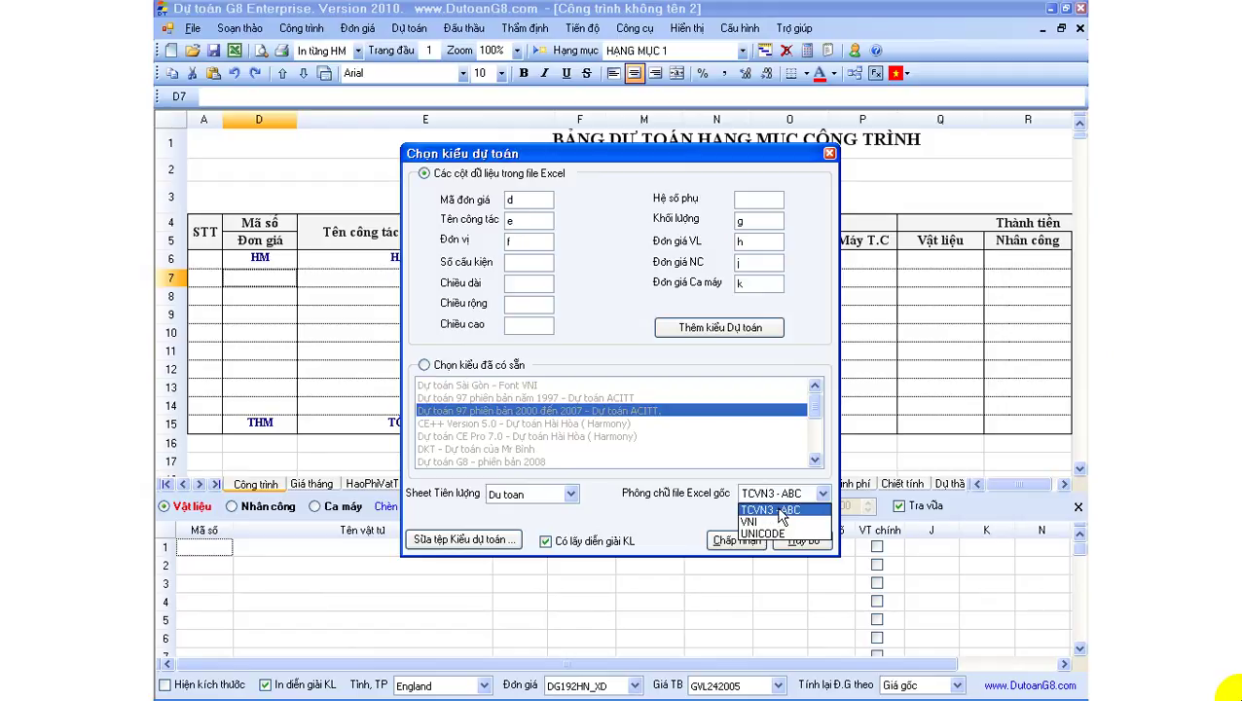
left_click(768, 509)
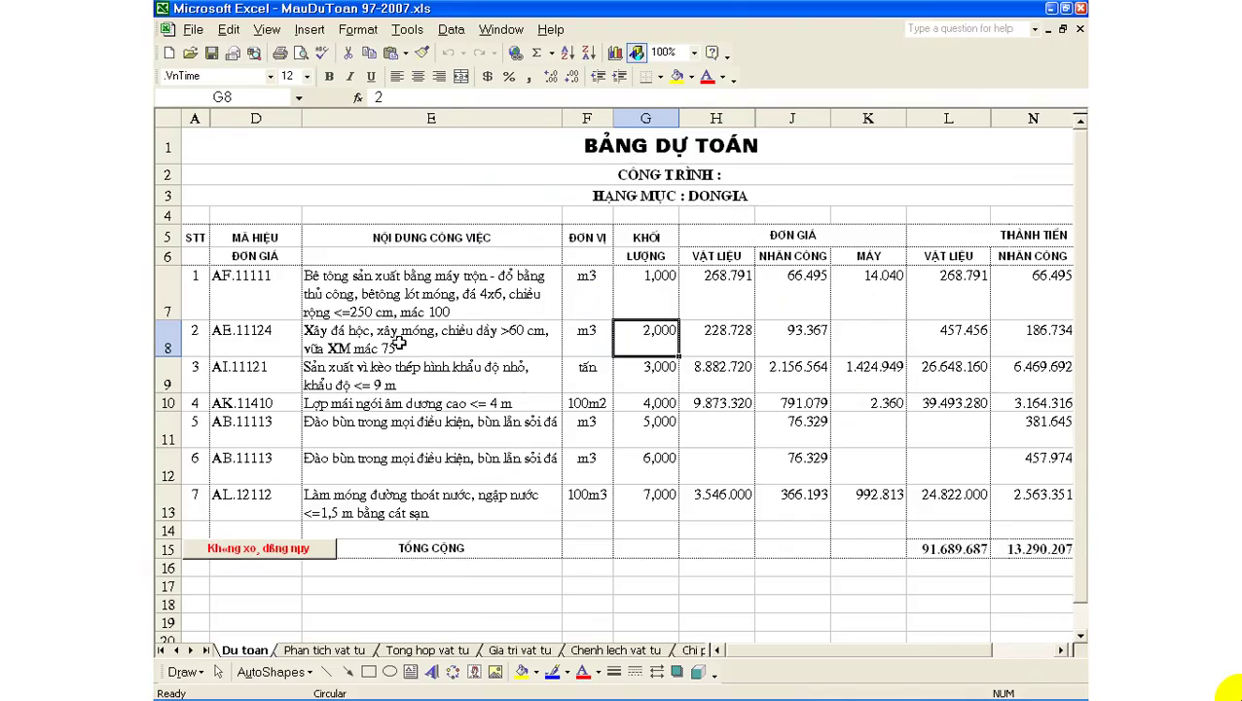
left_click(400, 376)
left_click(362, 258)
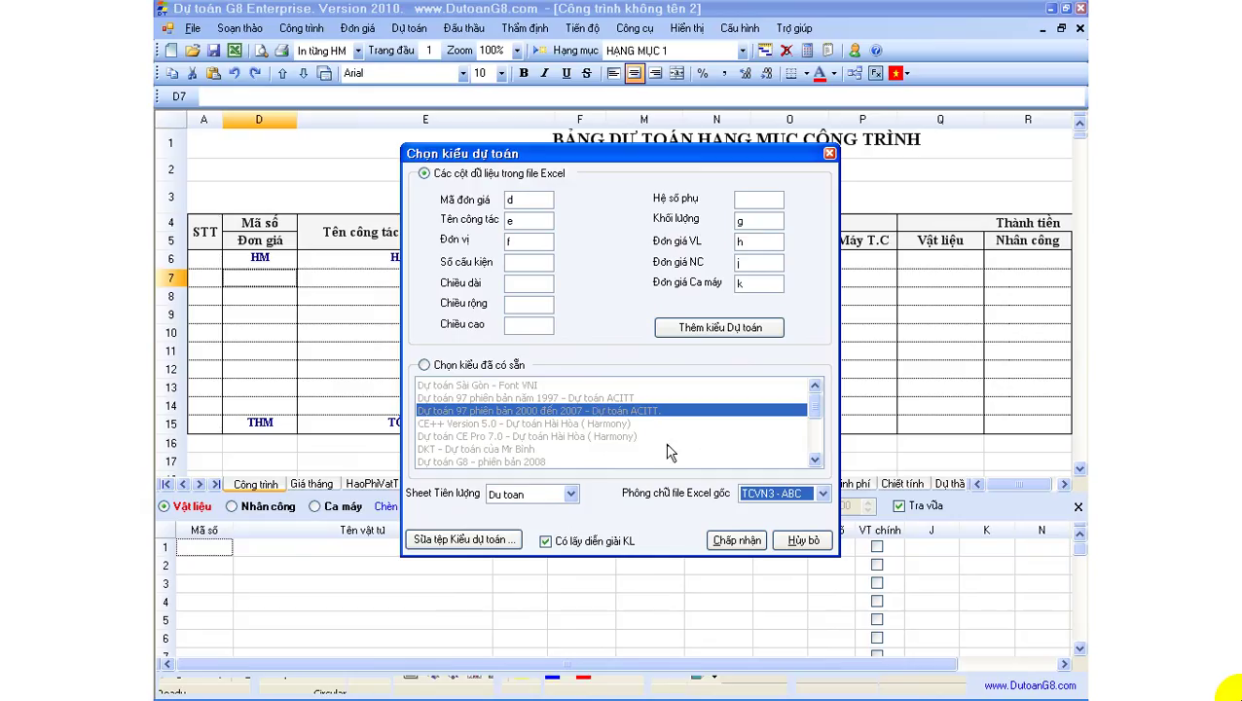
left_click(822, 493)
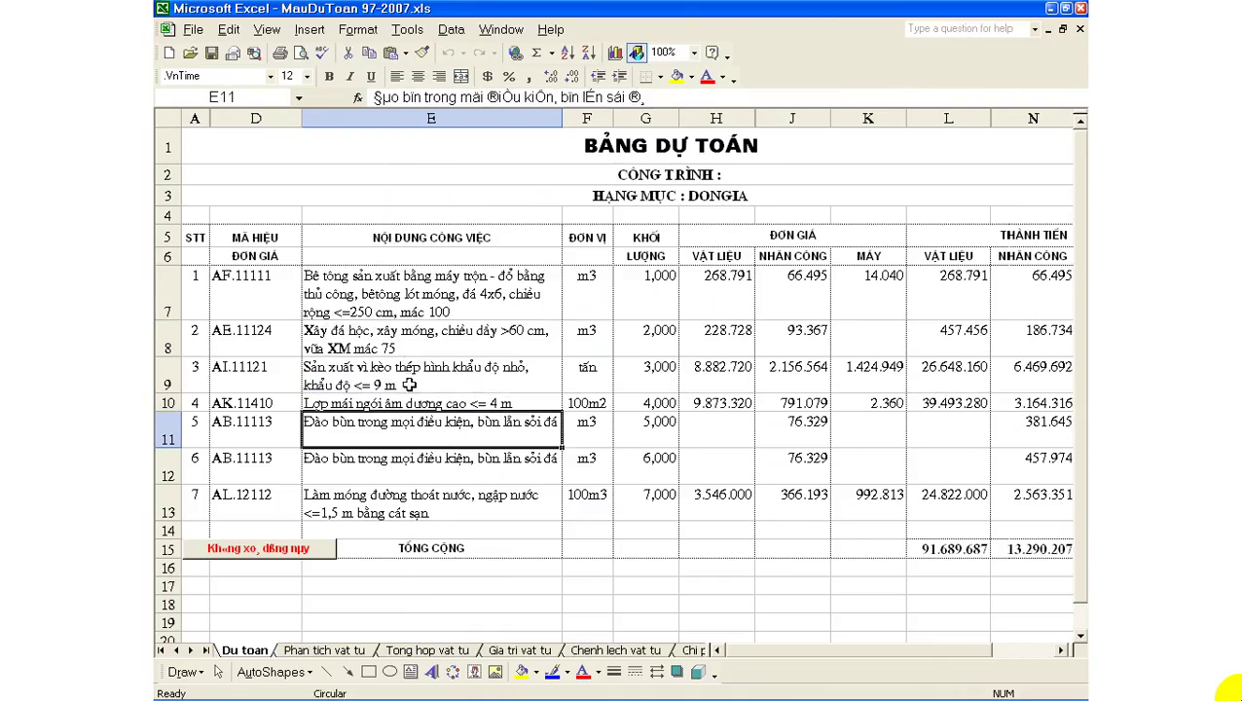
key("Up")
key("Up")
key("Up")
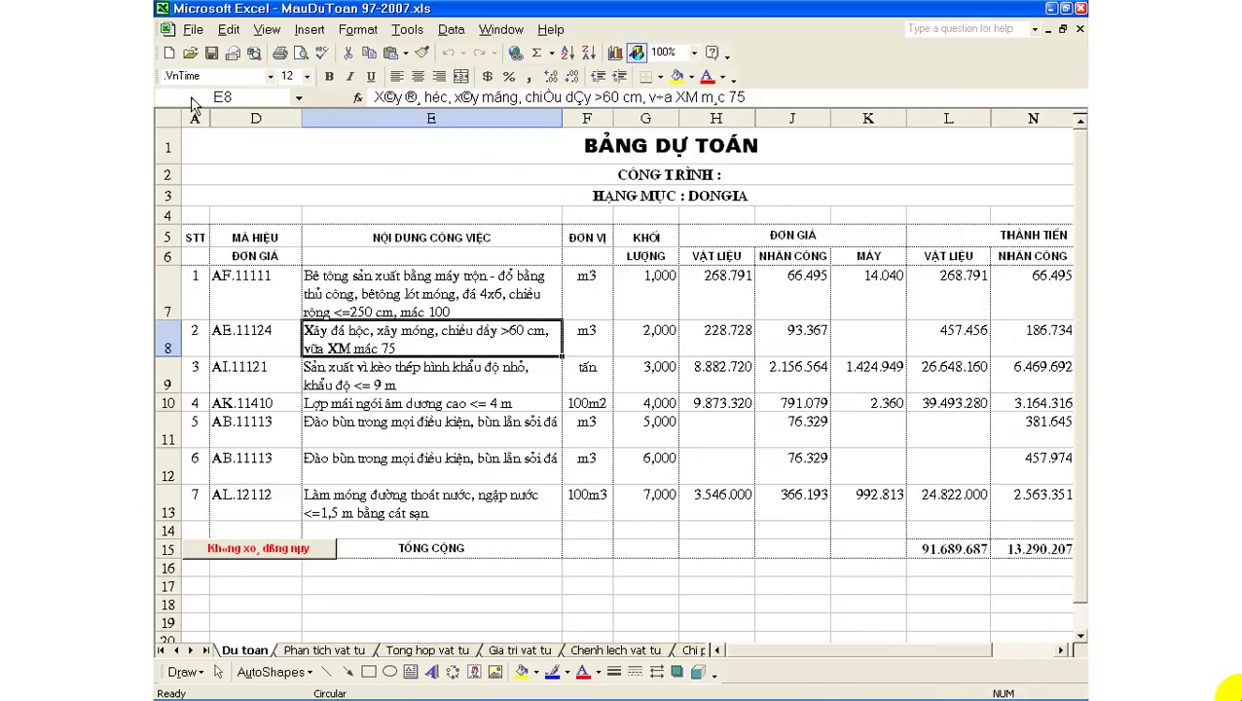
left_click(403, 383)
left_click(394, 336)
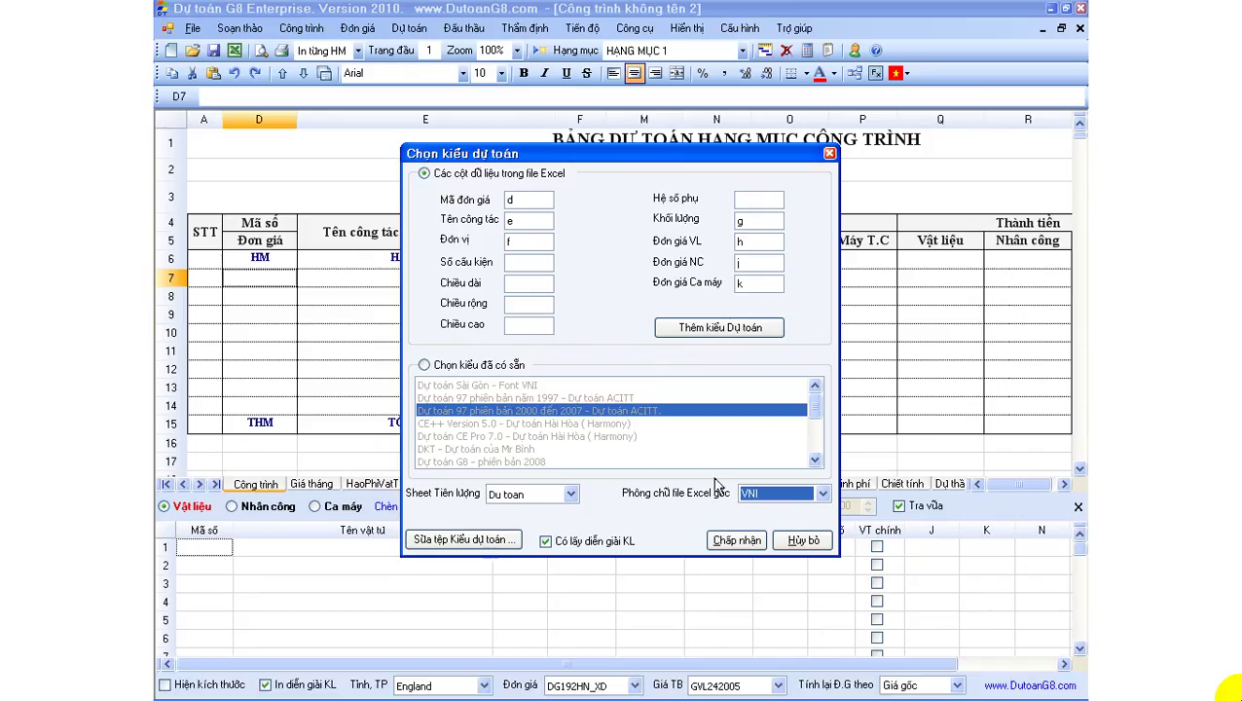
Try another source font, revert to TCVN3 - ABC, and accept the import settings.
left_click(747, 494)
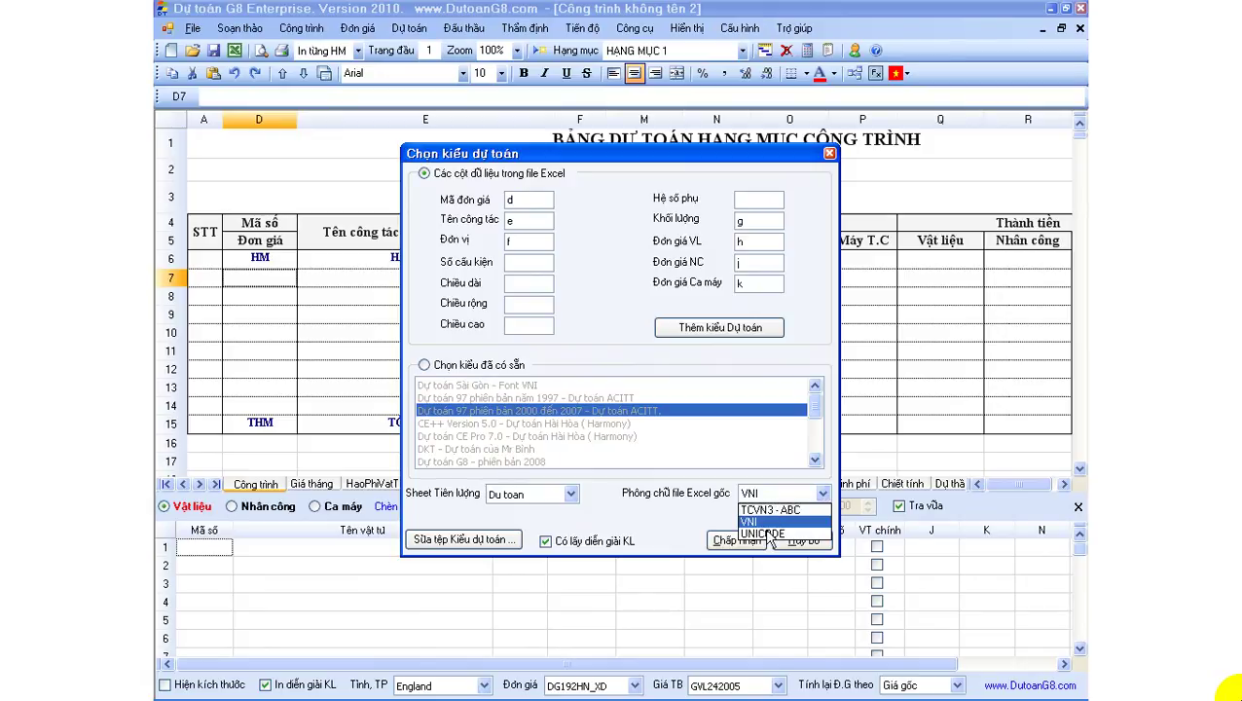
left_click(769, 535)
left_click(775, 495)
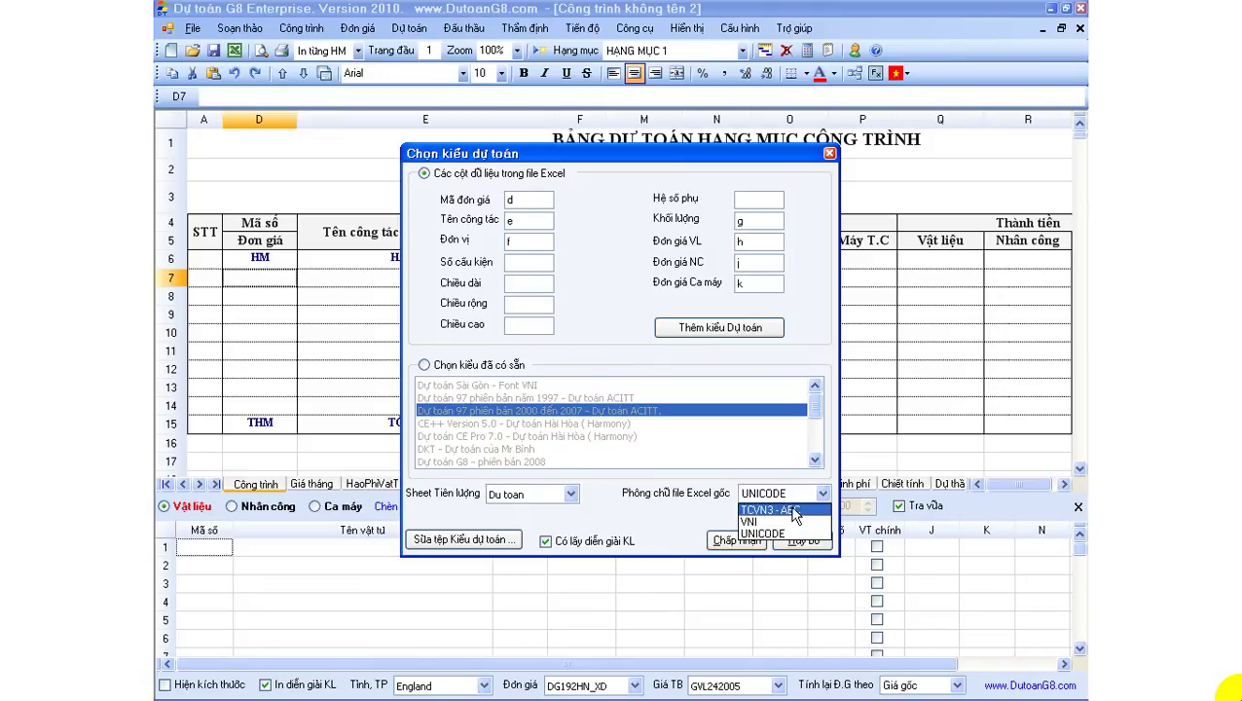
left_click(793, 511)
left_click(736, 545)
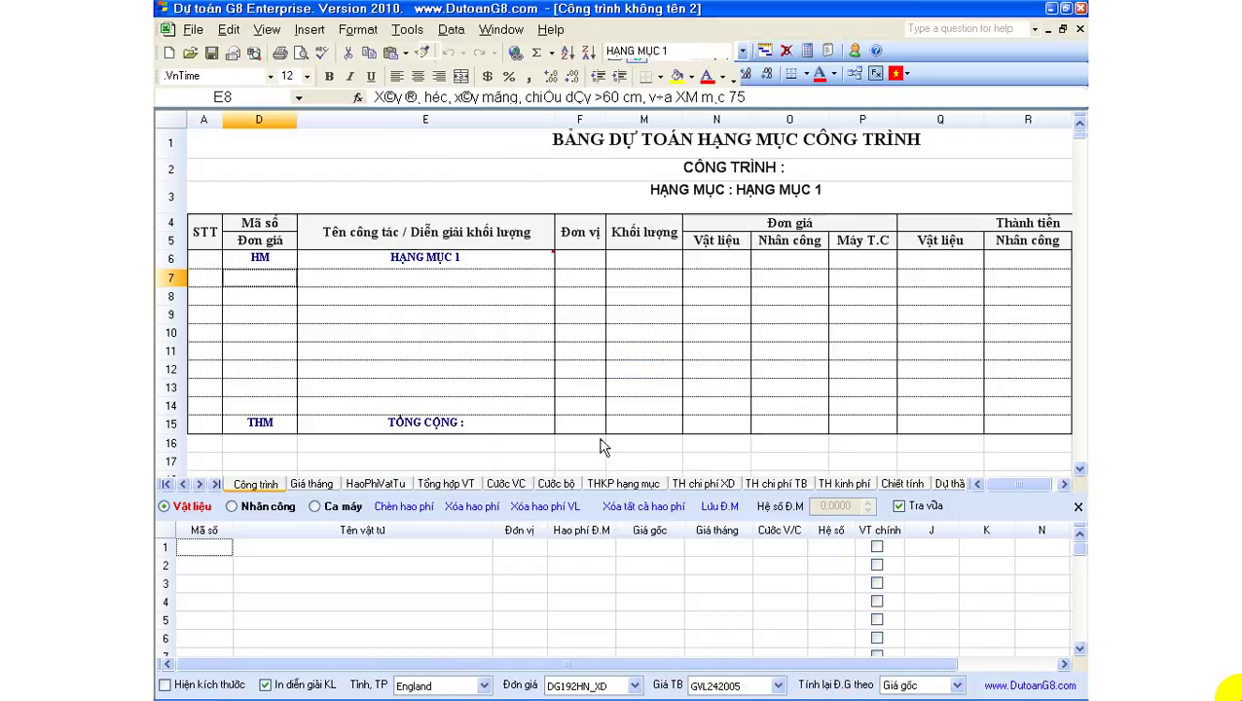
Delete the blank and header rows above the imported work items.
left_click(624, 404)
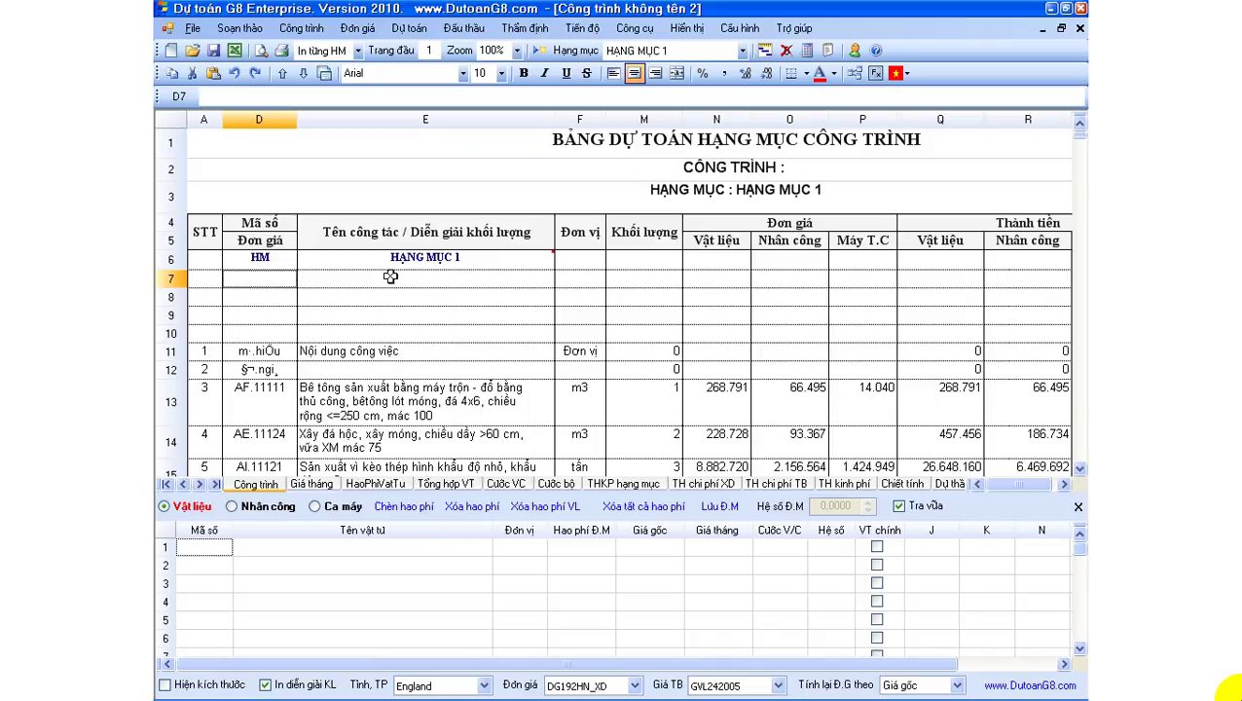
left_click_drag(390, 277, 369, 366)
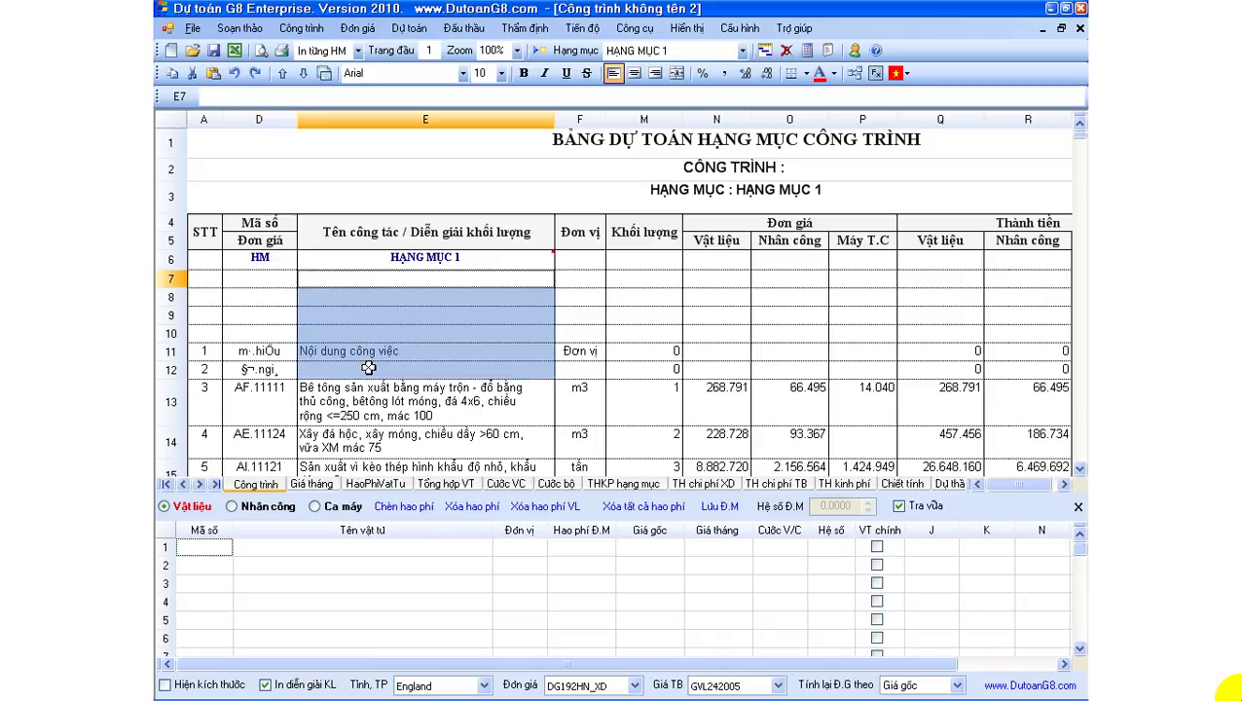
right_click(379, 337)
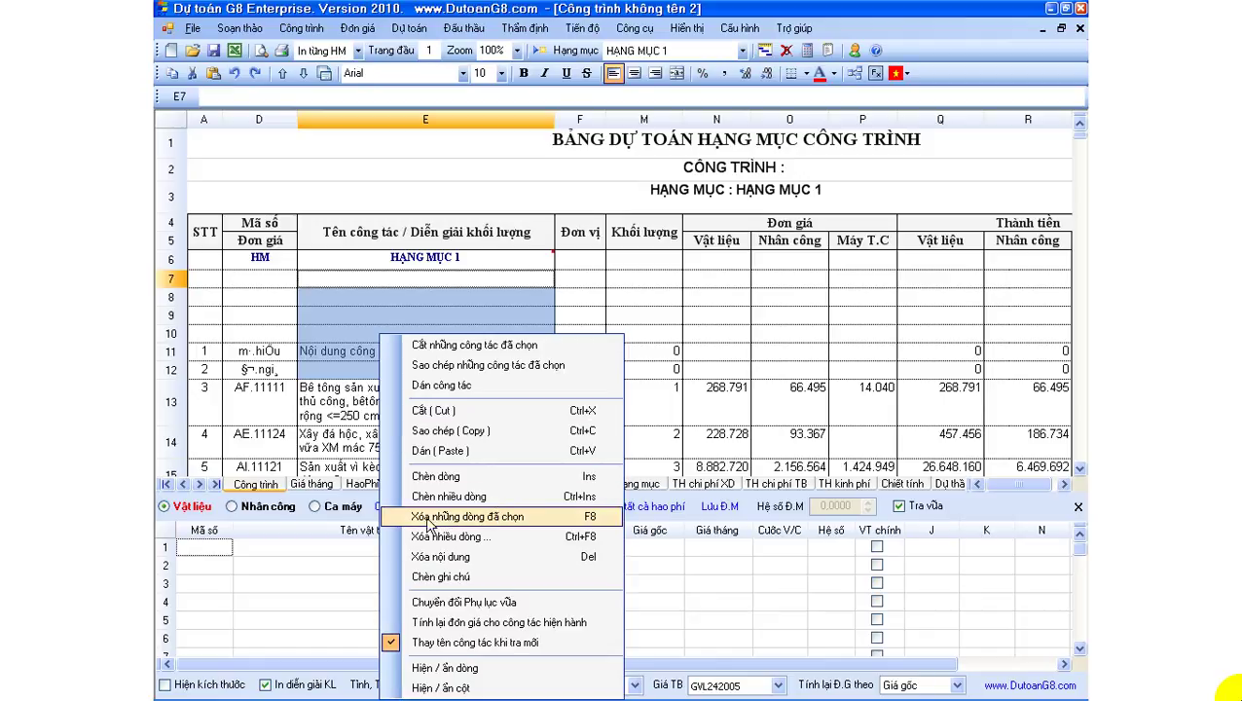
left_click(525, 524)
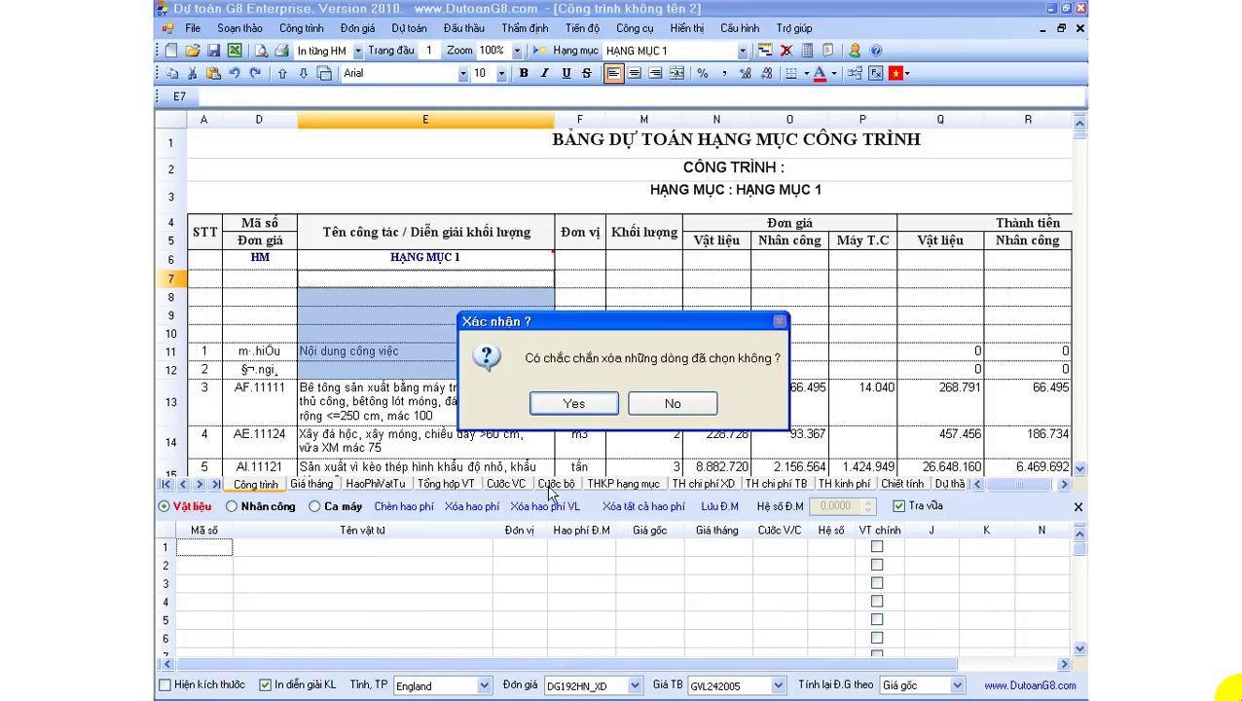
left_click(595, 405)
Delete the extra rows above TỔNG CỘNG and close the materials breakdown panel.
scroll(420, 375, "down", 1)
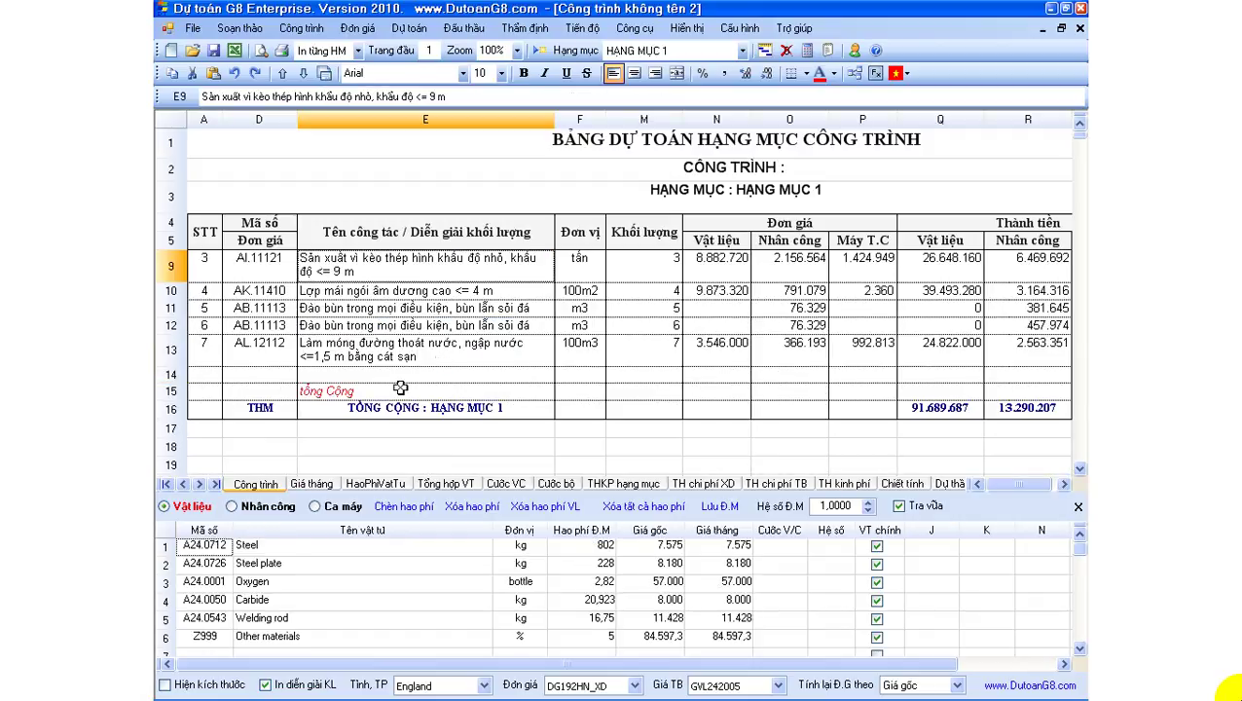
left_click_drag(399, 375, 396, 390)
right_click(396, 394)
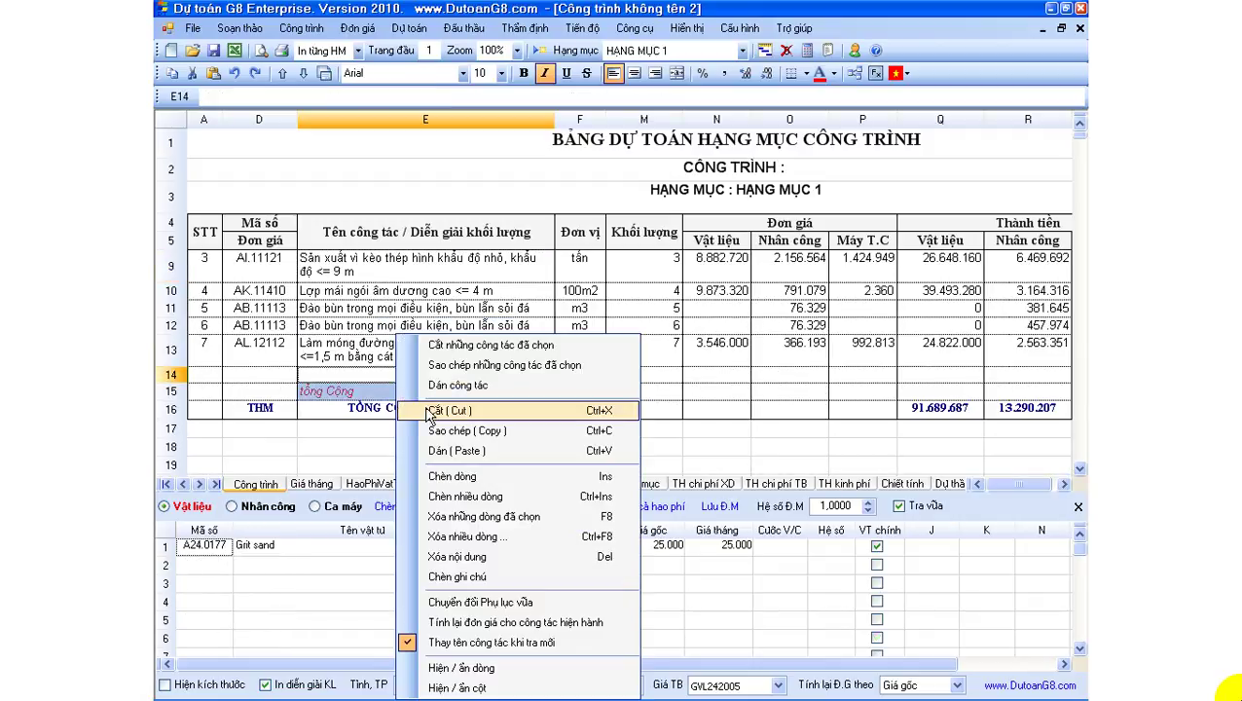
left_click(503, 515)
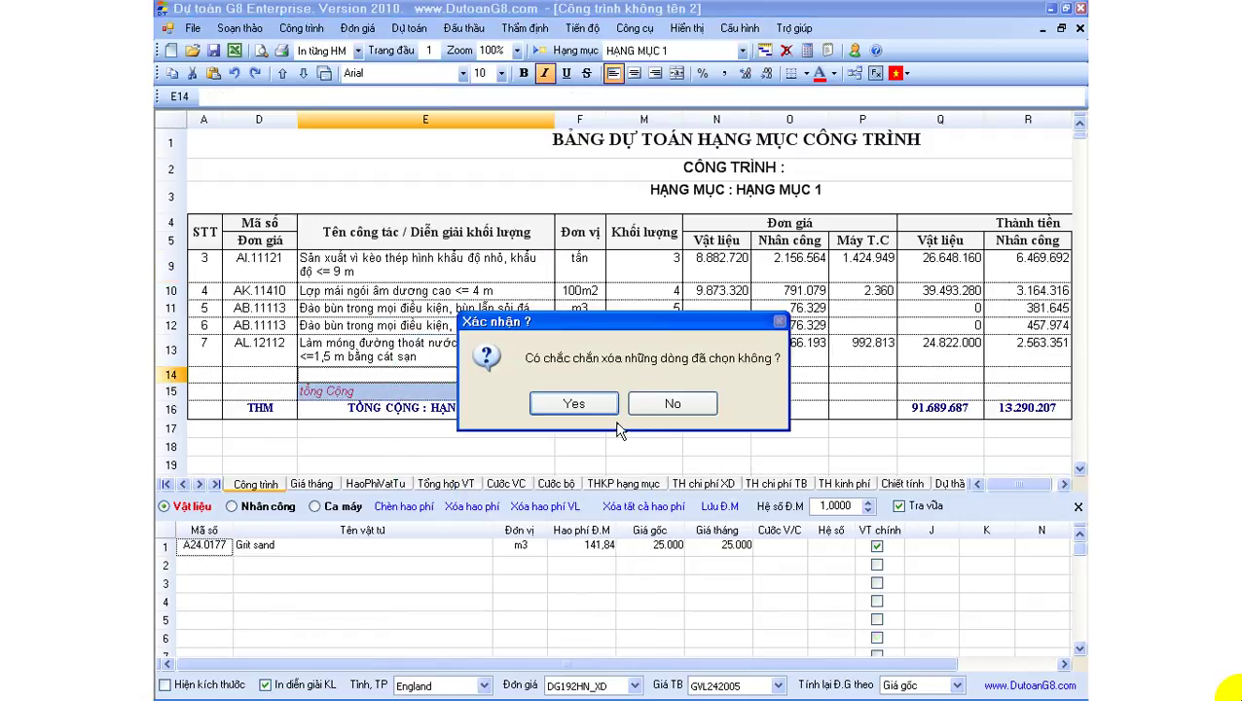
left_click(575, 408)
scroll(500, 268, "up", 2)
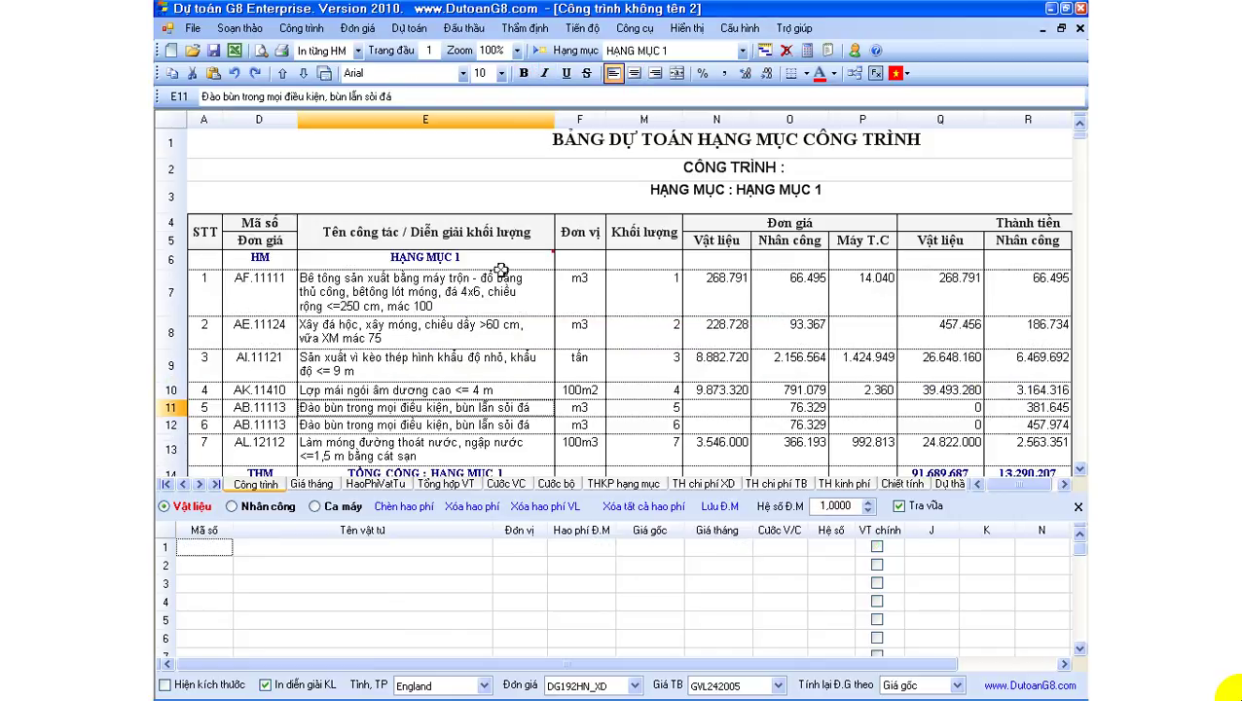
left_click(853, 73)
left_click(373, 310)
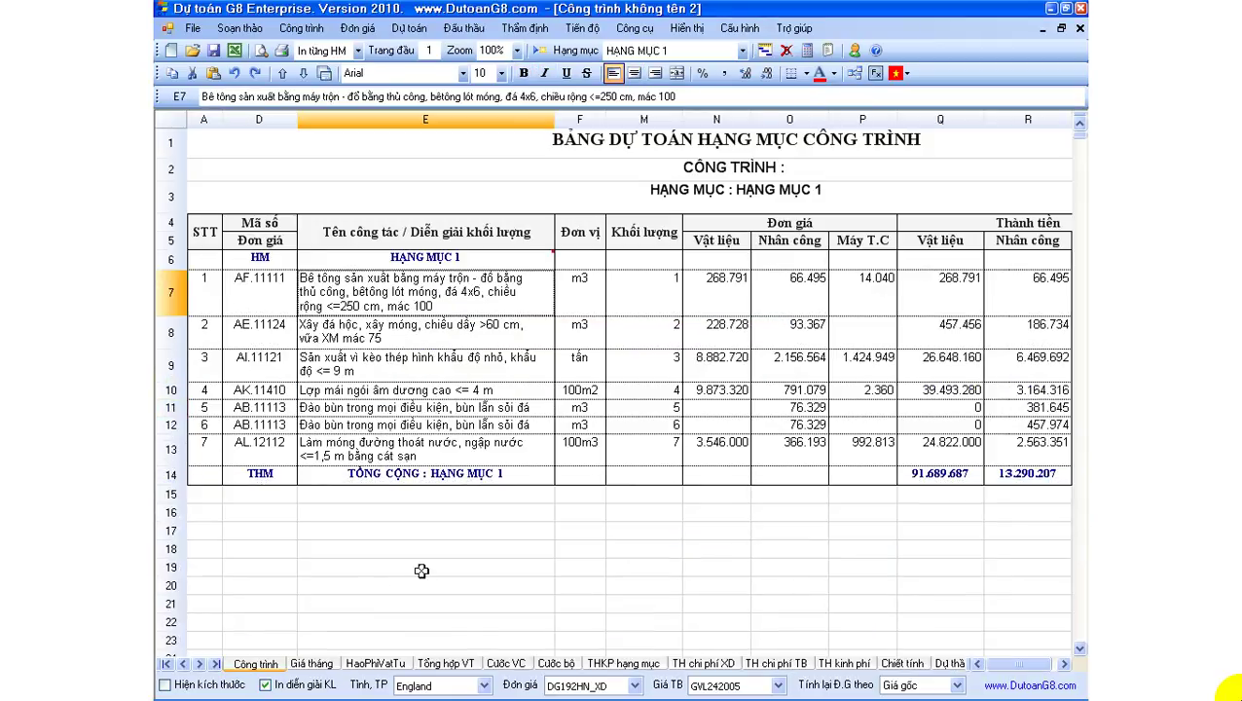
left_click(324, 663)
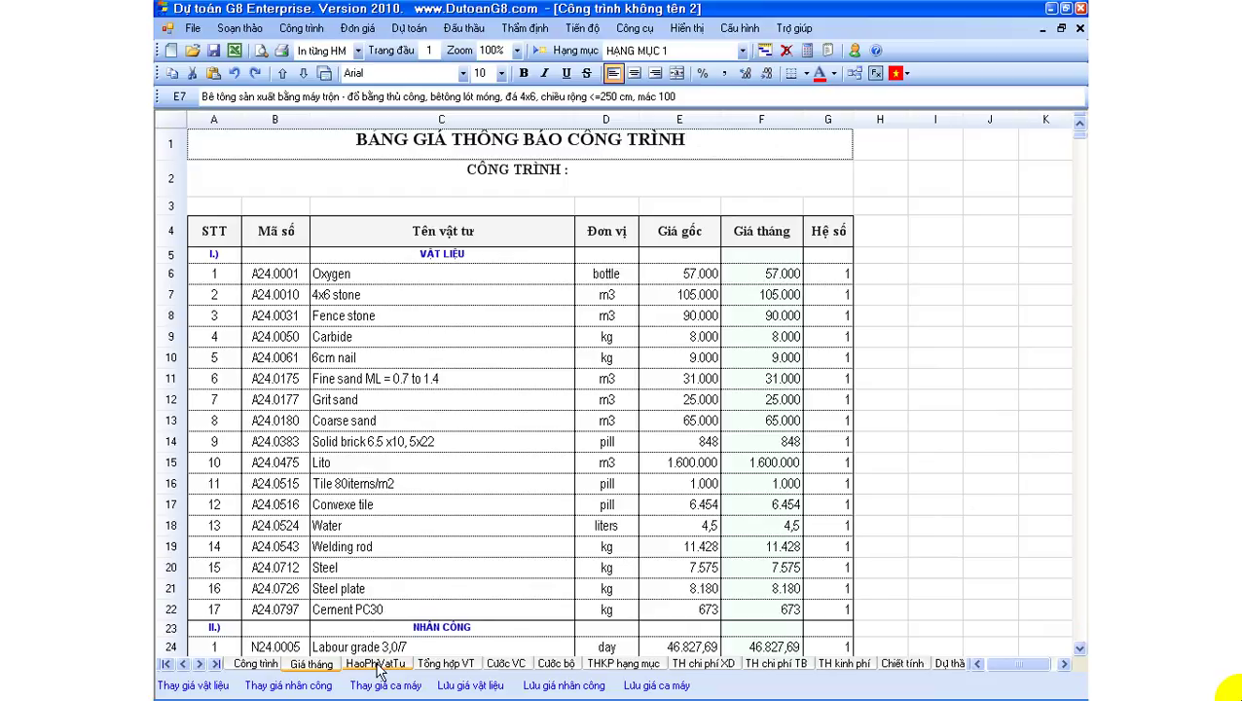
left_click(375, 662)
left_click(456, 664)
left_click(623, 663)
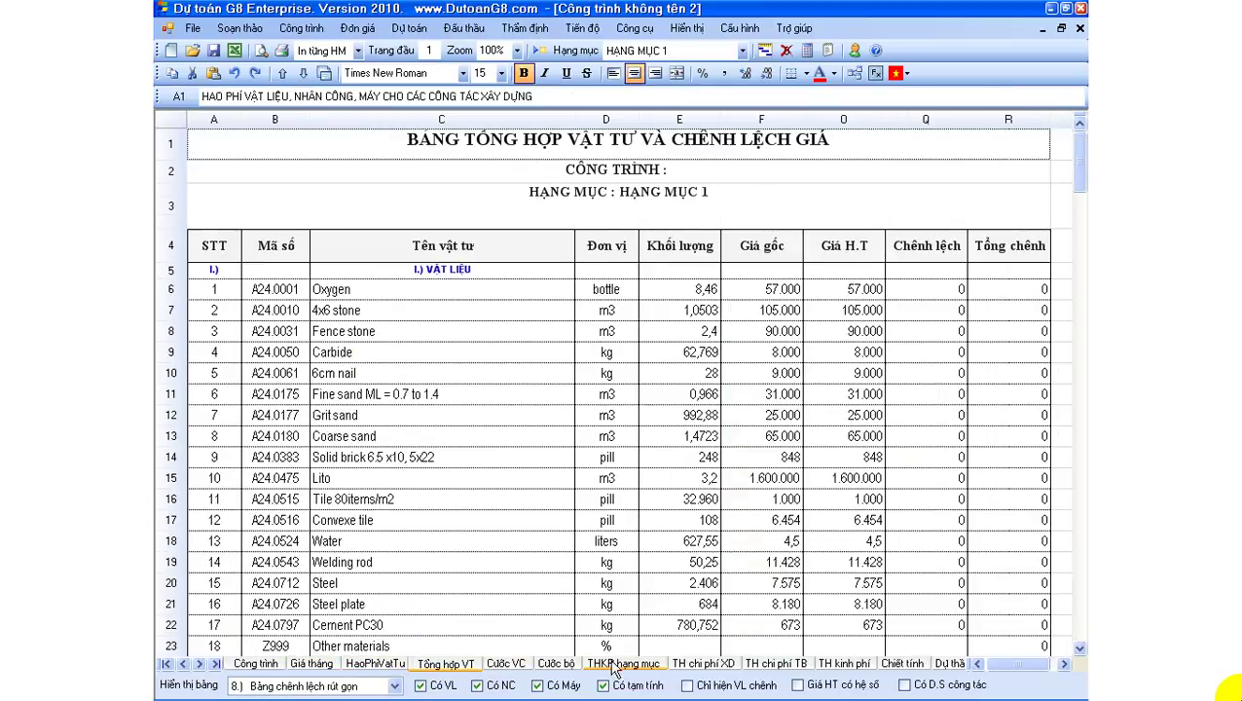
left_click(725, 665)
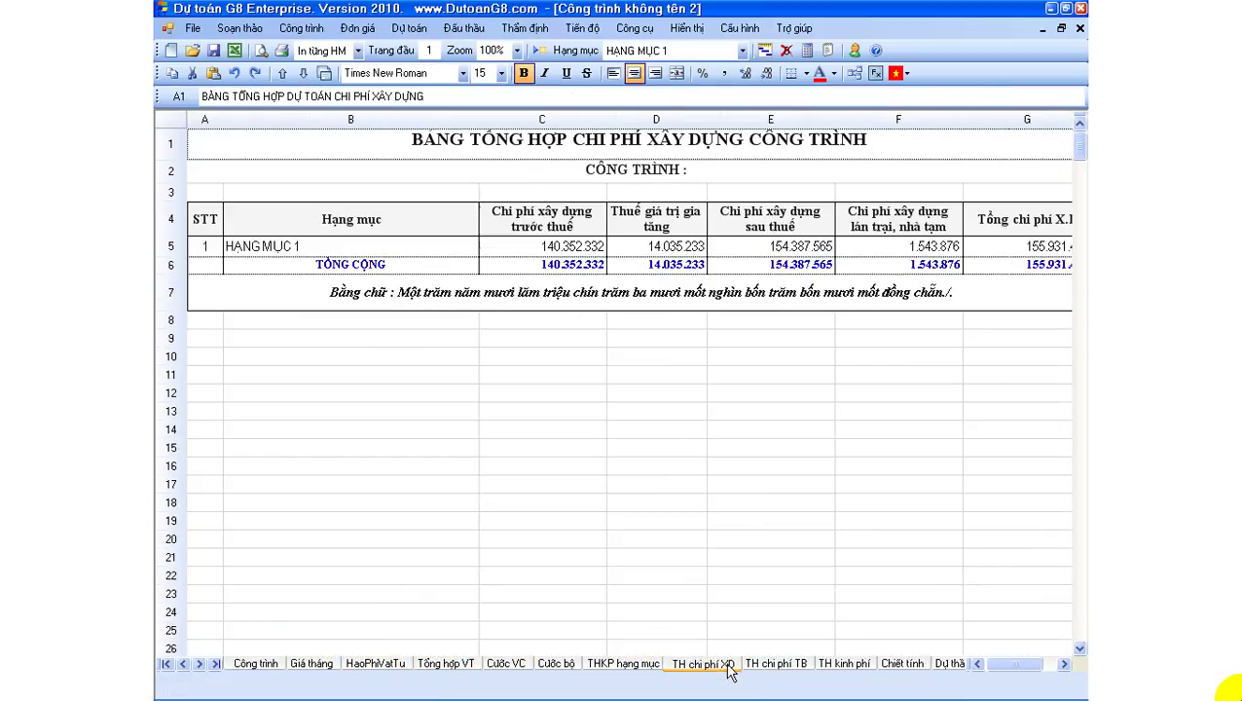
left_click(903, 665)
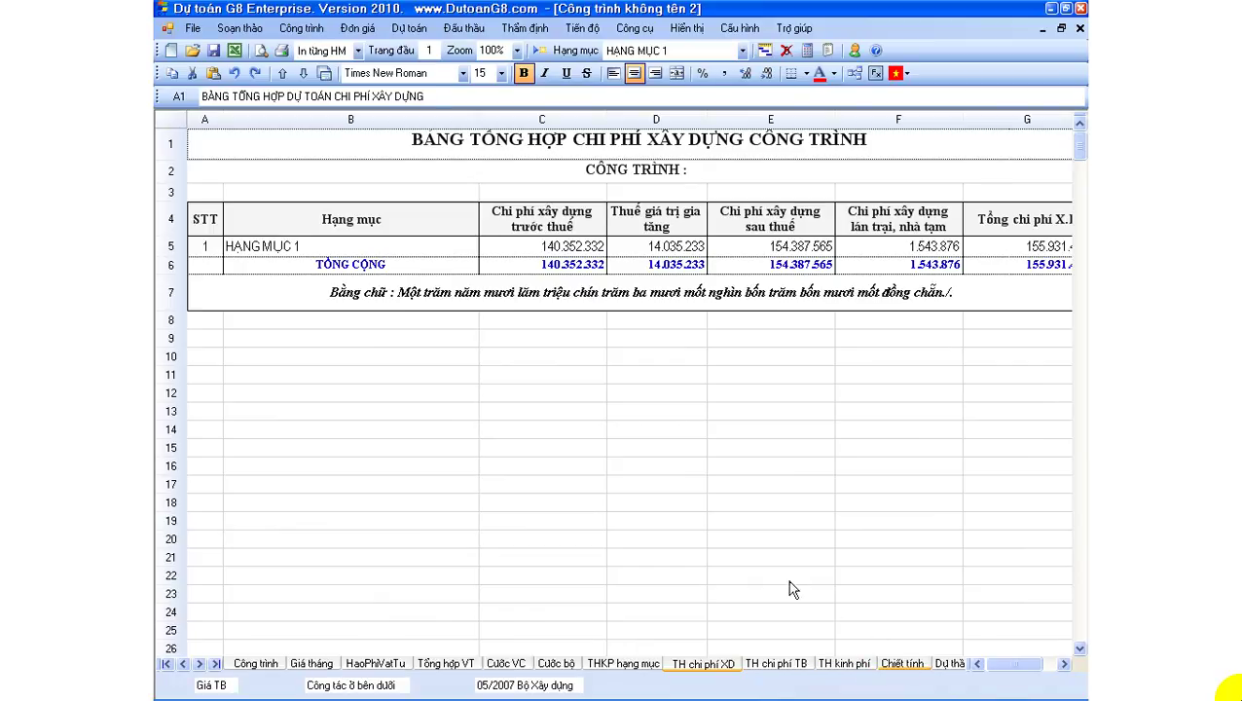
scroll(657, 500, "down", 4)
scroll(656, 500, "up", 4)
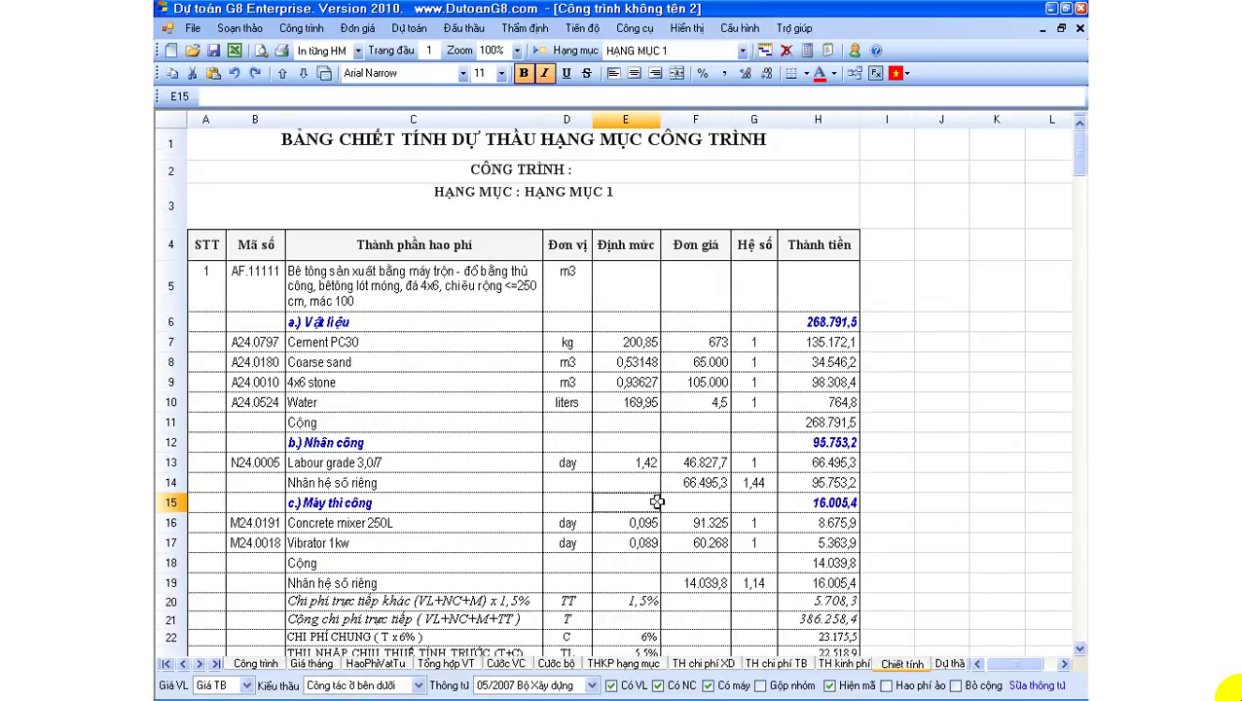
left_click(458, 460)
left_click(423, 379)
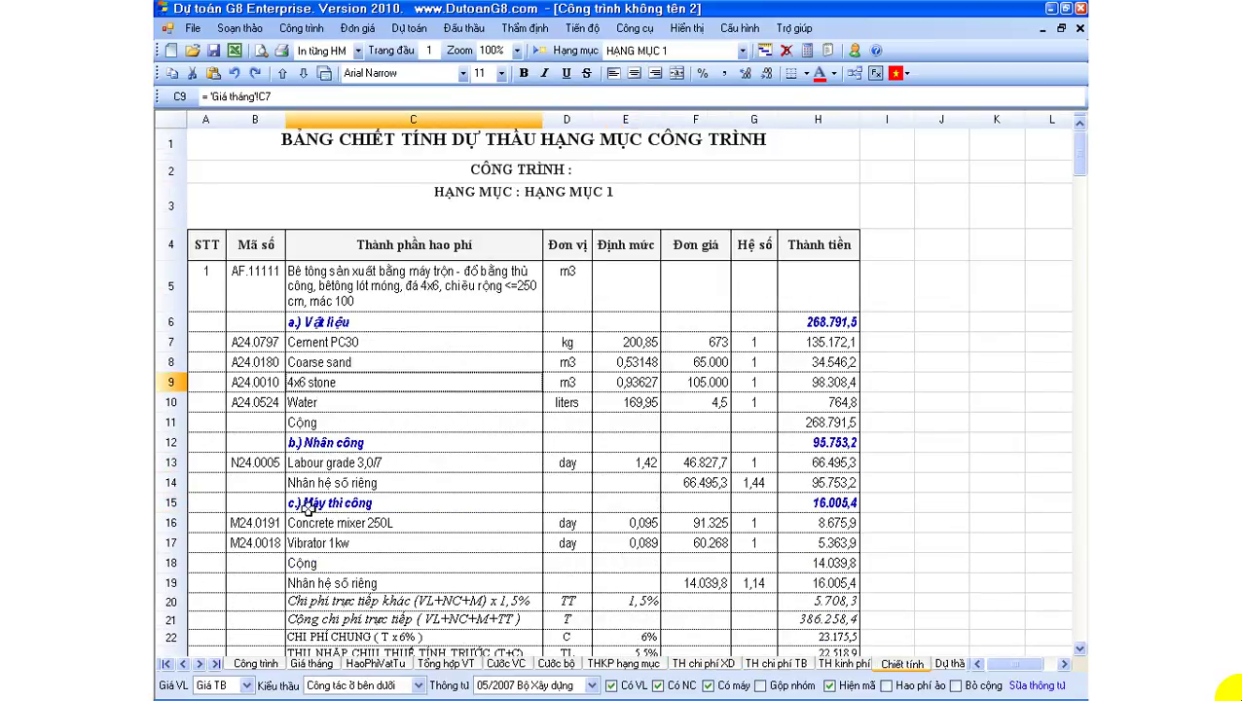
left_click(251, 665)
left_click(356, 344)
left_click(347, 359)
left_click(367, 322)
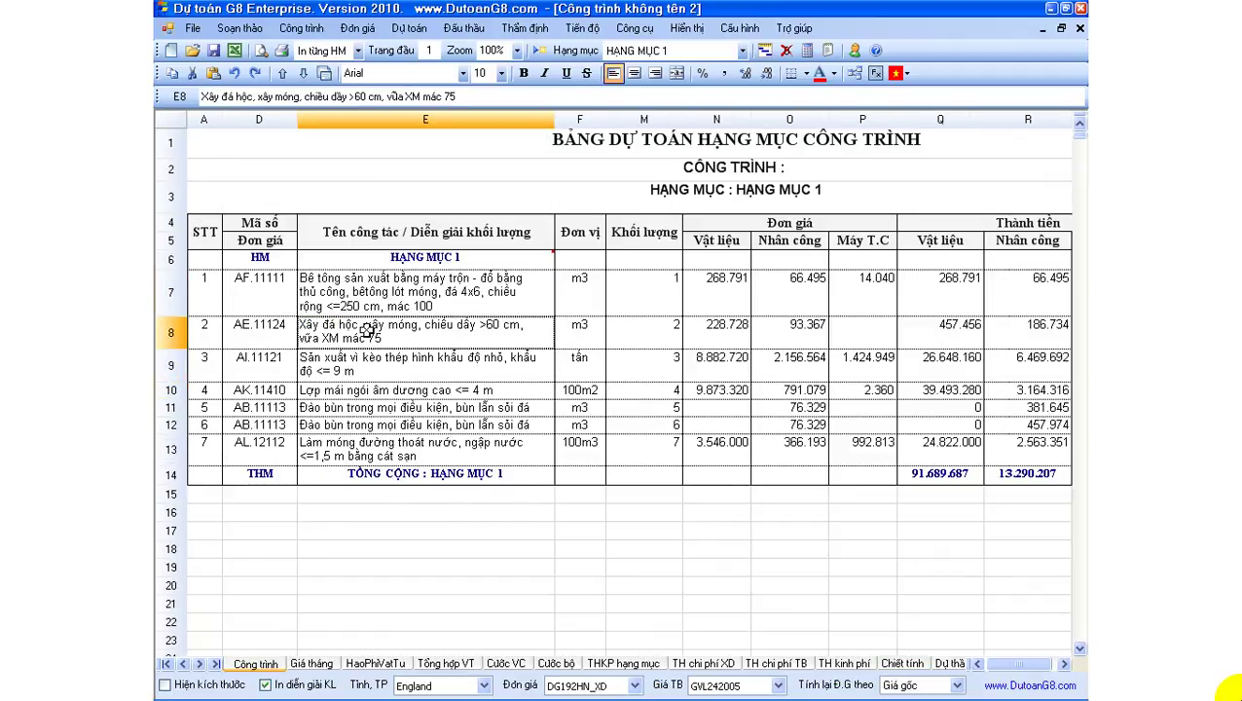
left_click(367, 362)
left_click(368, 333)
left_click(370, 304)
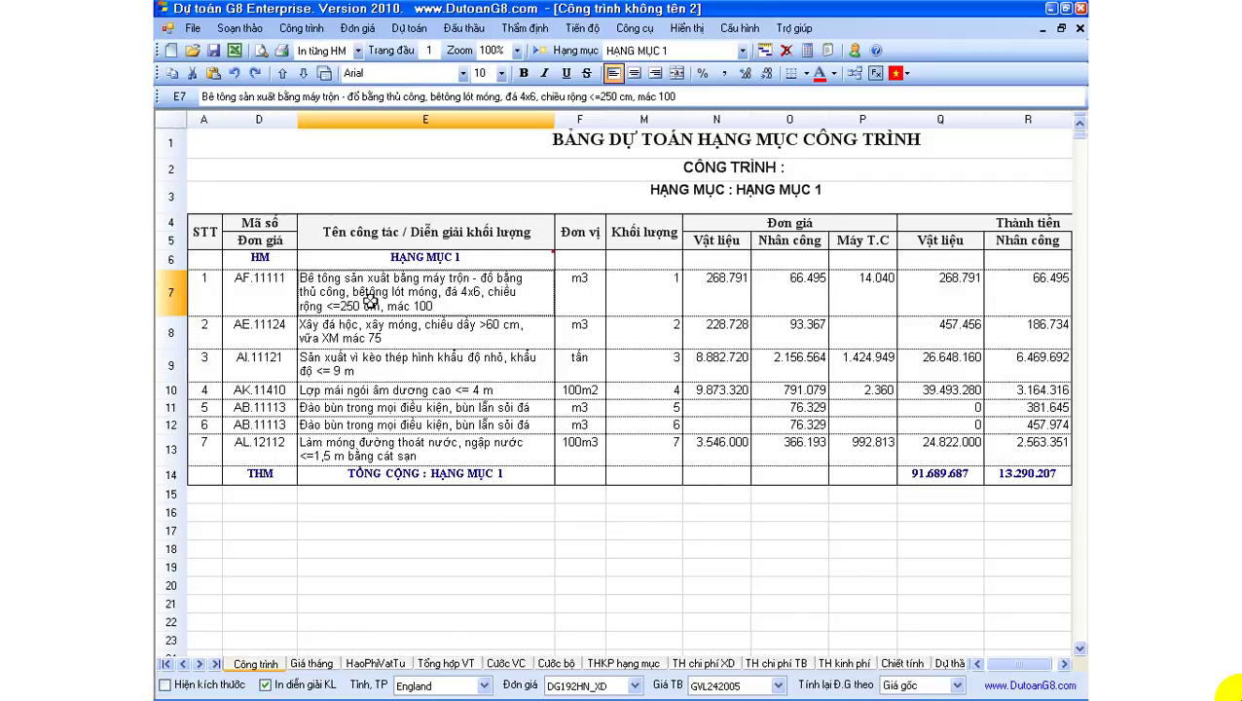